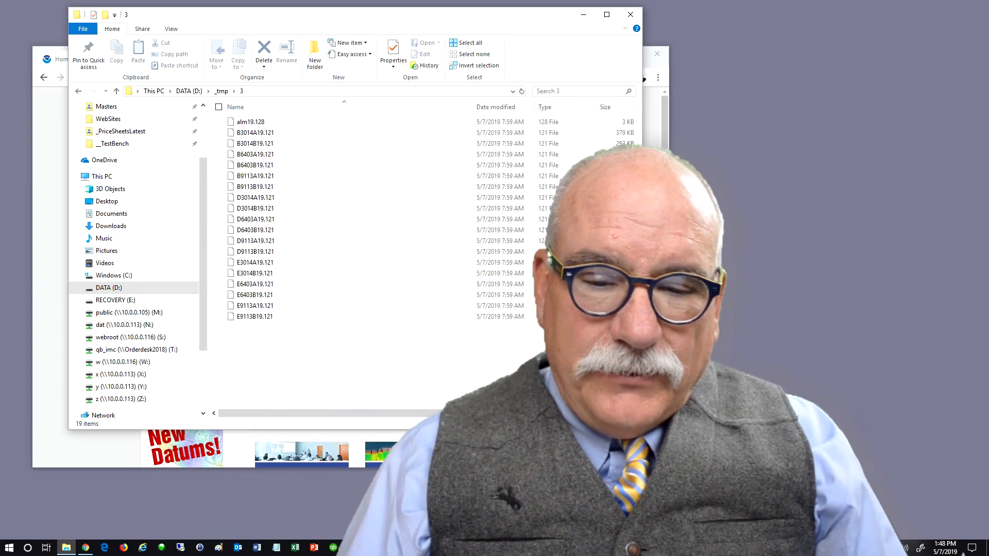
# Step: Open RINEX Converter and add the six raw data files B3014A19.121 through B9113B19.121 from D:\_tmp\3
pyautogui.click(448, 547)
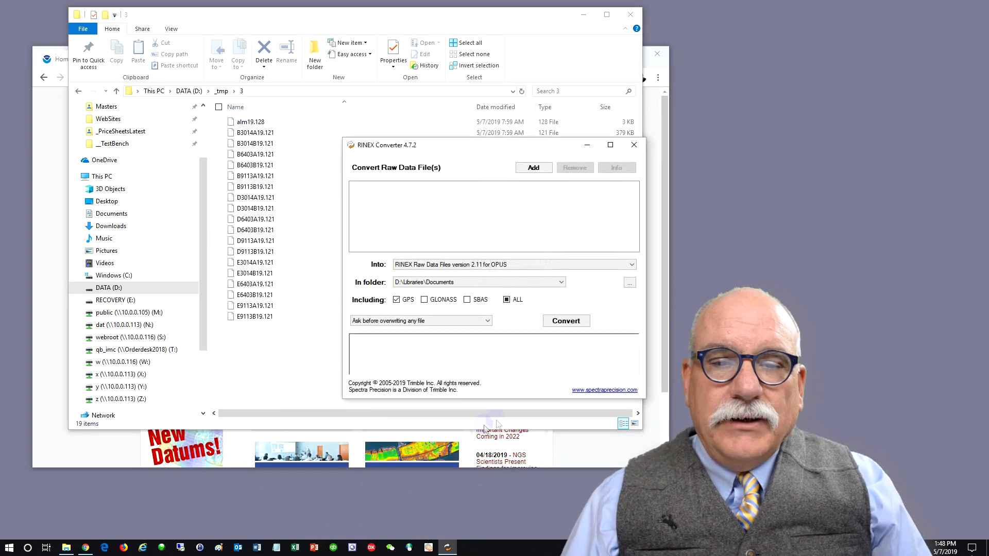
pyautogui.click(525, 170)
pyautogui.moveTo(533, 303); pyautogui.dragTo(515, 213)
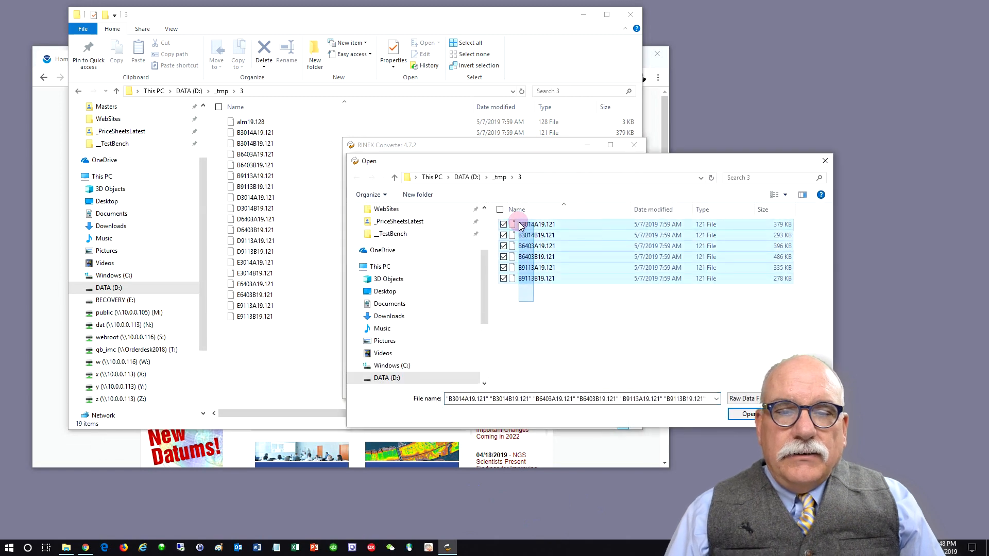
pyautogui.click(744, 417)
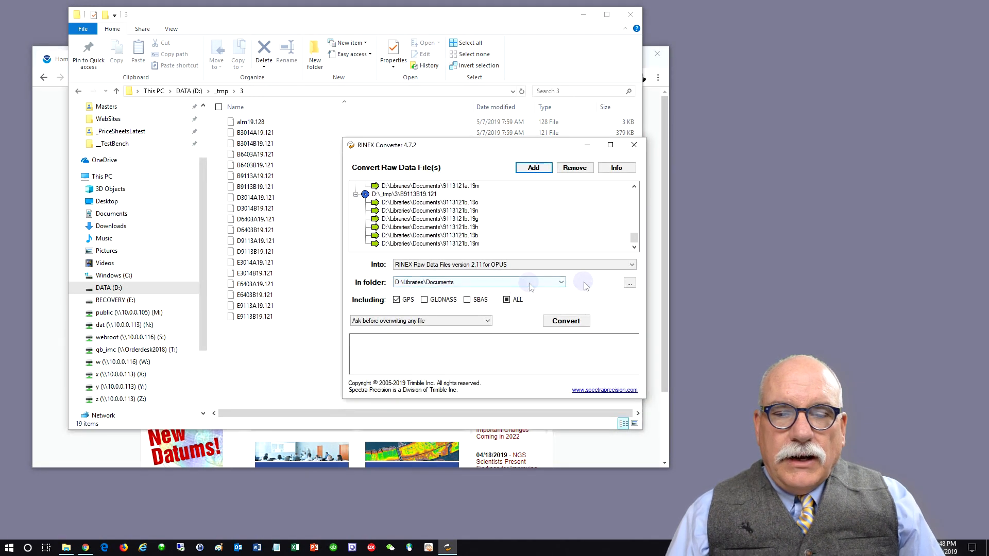
# Step: Set the output to a new folder named RINEX inside D:\_tmp\3 and convert the raw files into it
pyautogui.click(623, 283)
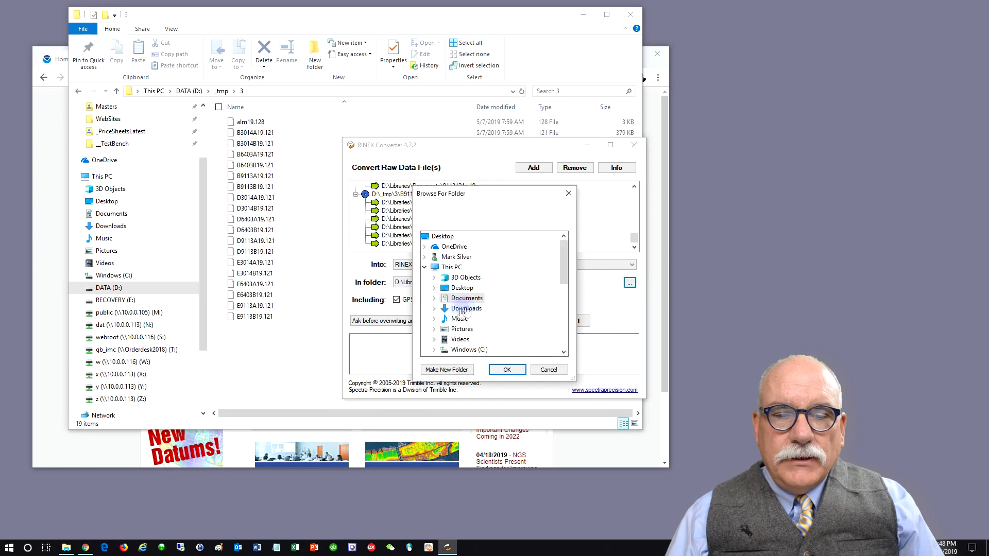
pyautogui.scroll(-4, 461, 325)
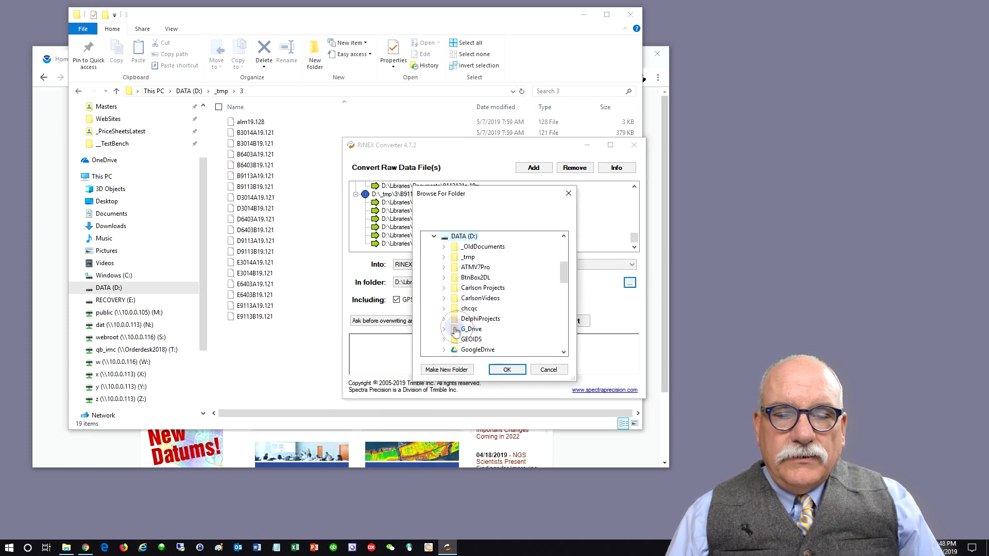
pyautogui.click(444, 257)
pyautogui.click(471, 267)
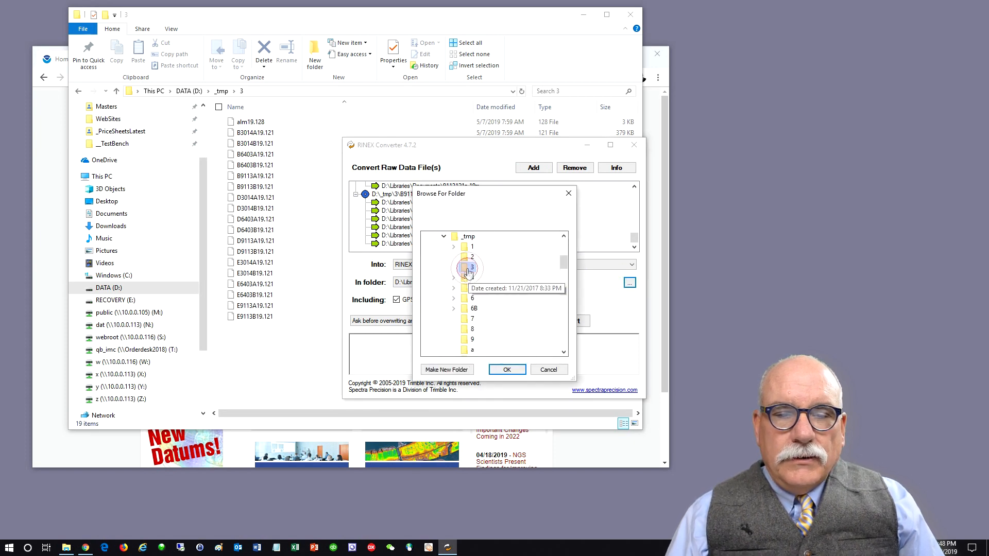
pyautogui.click(456, 370)
pyautogui.click(505, 311)
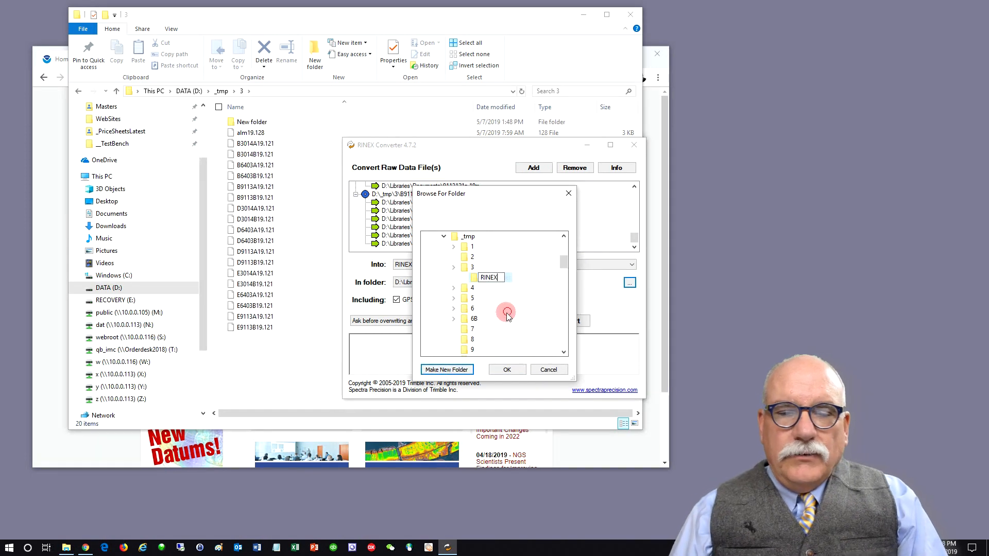
pyautogui.write('RINEX')
pyautogui.click(507, 369)
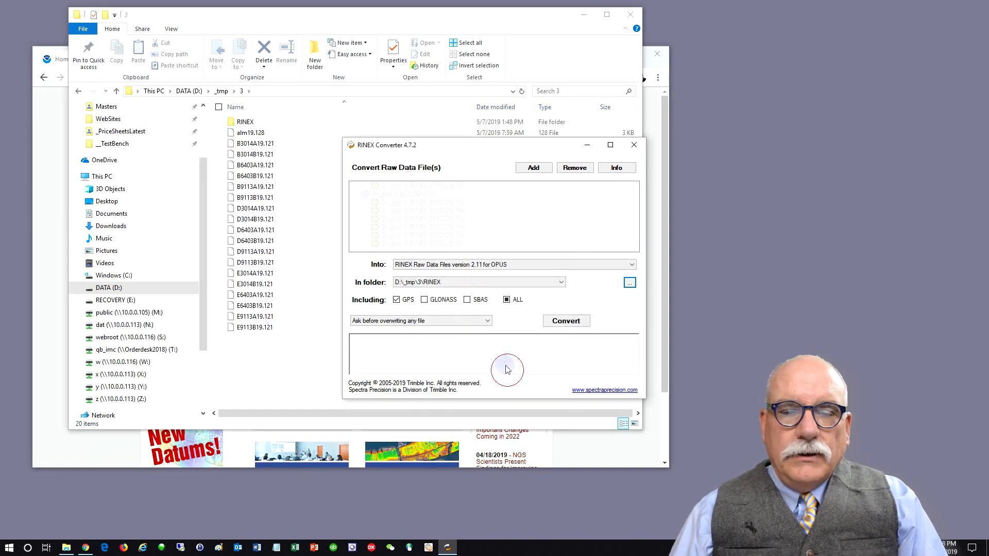
pyautogui.click(577, 323)
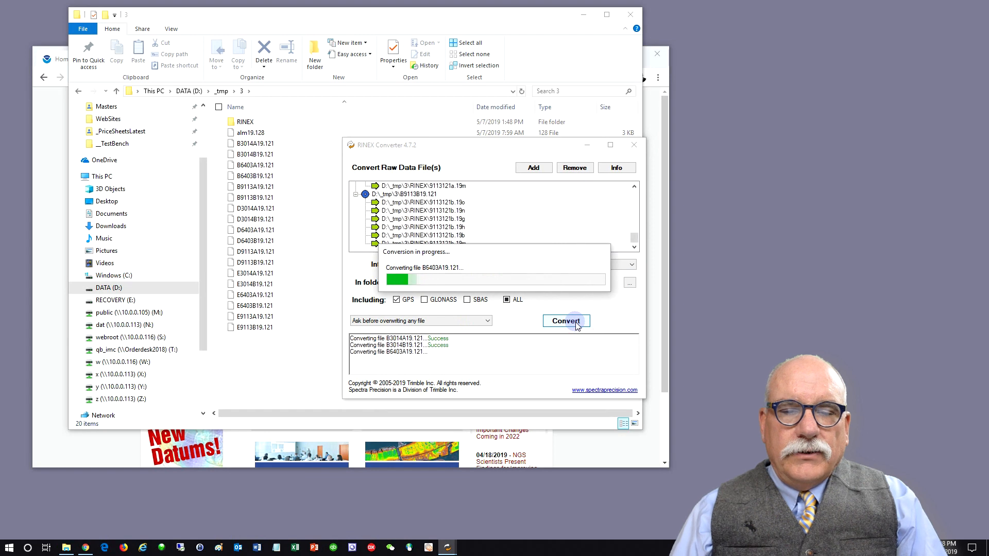
pyautogui.click(633, 144)
# Step: Open 3014121a.19o from the RINEX folder and examine the time of first observation in its header
pyautogui.click(245, 124)
pyautogui.doubleClick(245, 124)
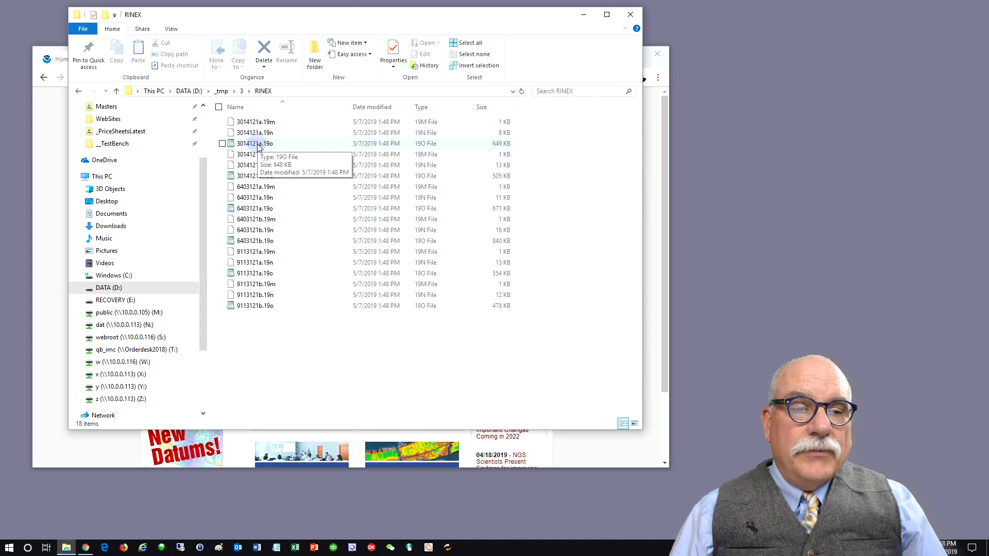
pyautogui.doubleClick(256, 144)
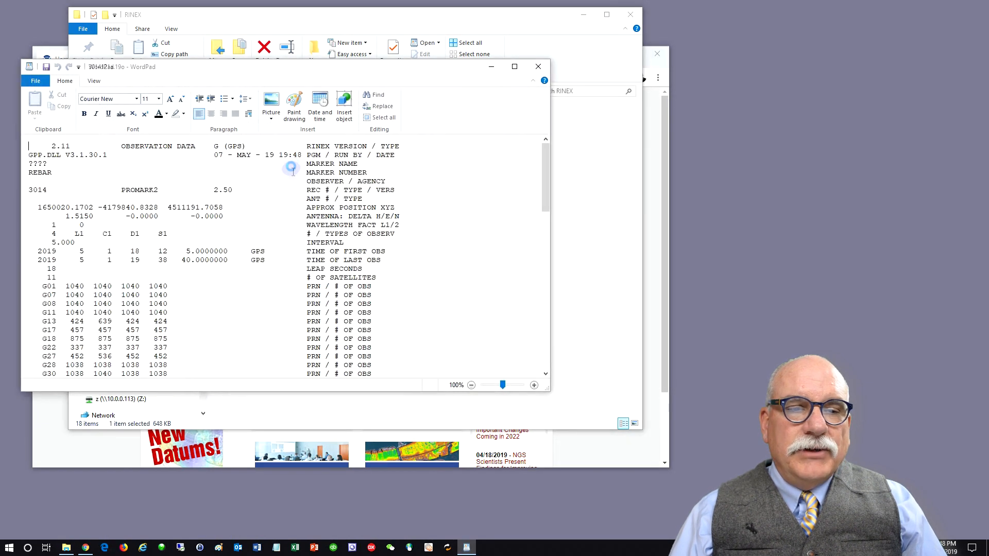
pyautogui.moveTo(38, 251); pyautogui.dragTo(164, 248)
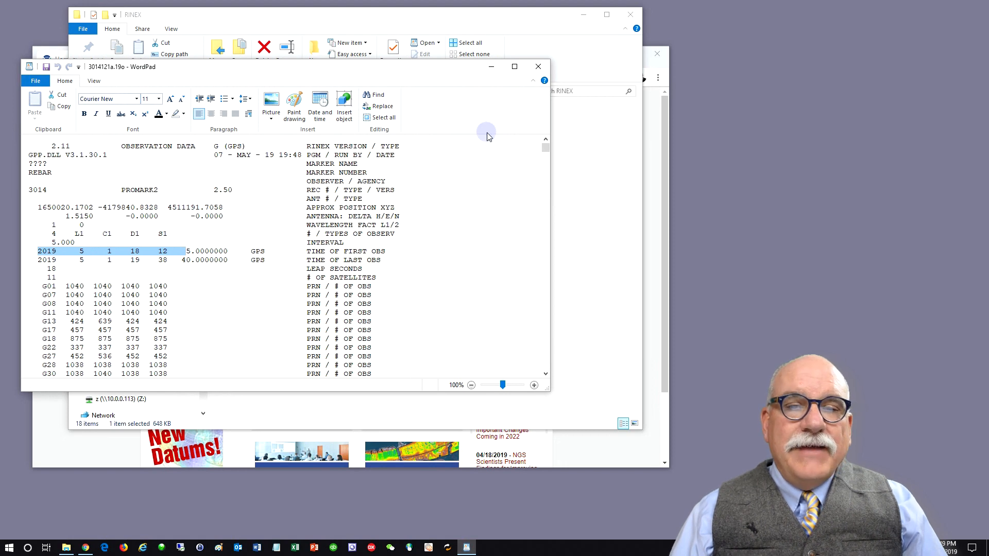
pyautogui.click(537, 67)
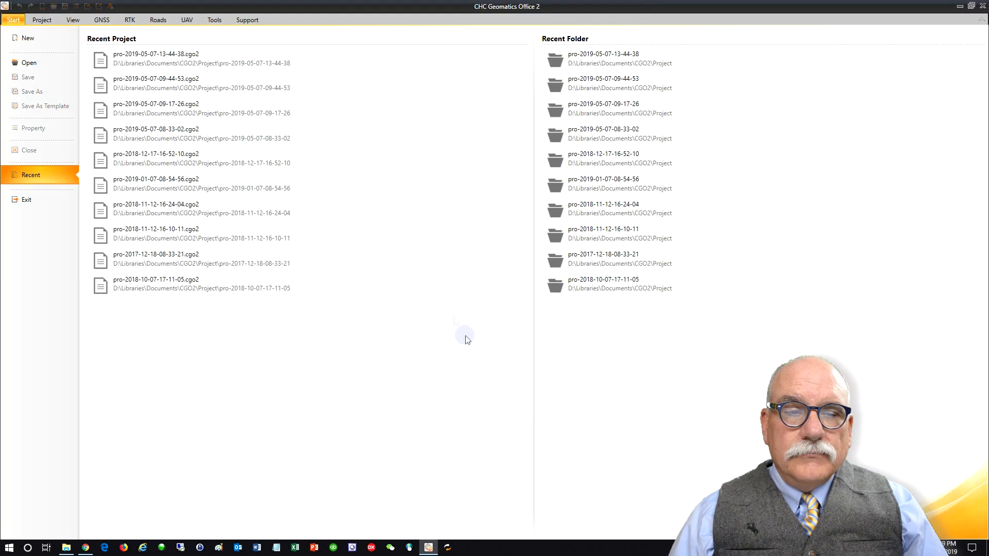
# Step: In CHC Geomatics Office 2, create a new project from DefaultTemplate
pyautogui.click(24, 41)
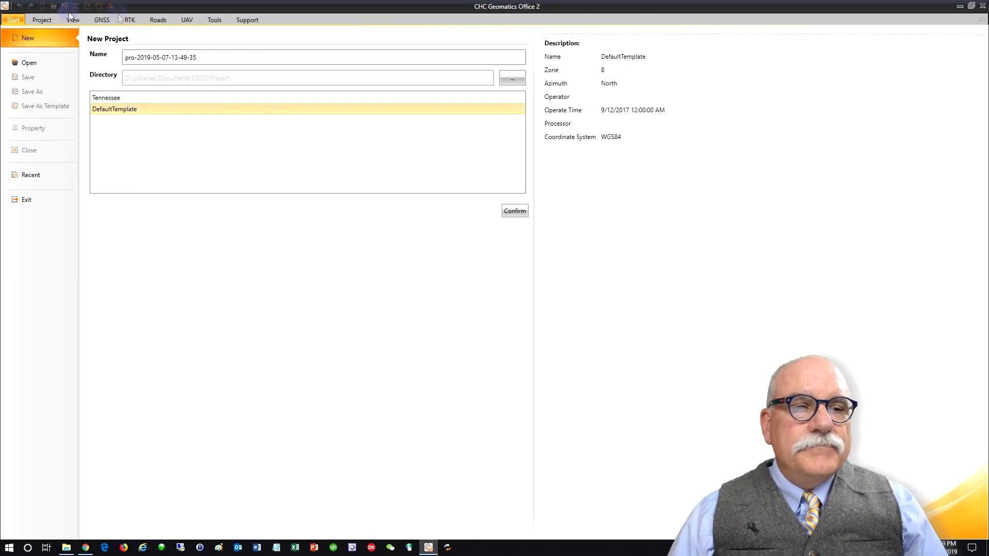
pyautogui.click(515, 215)
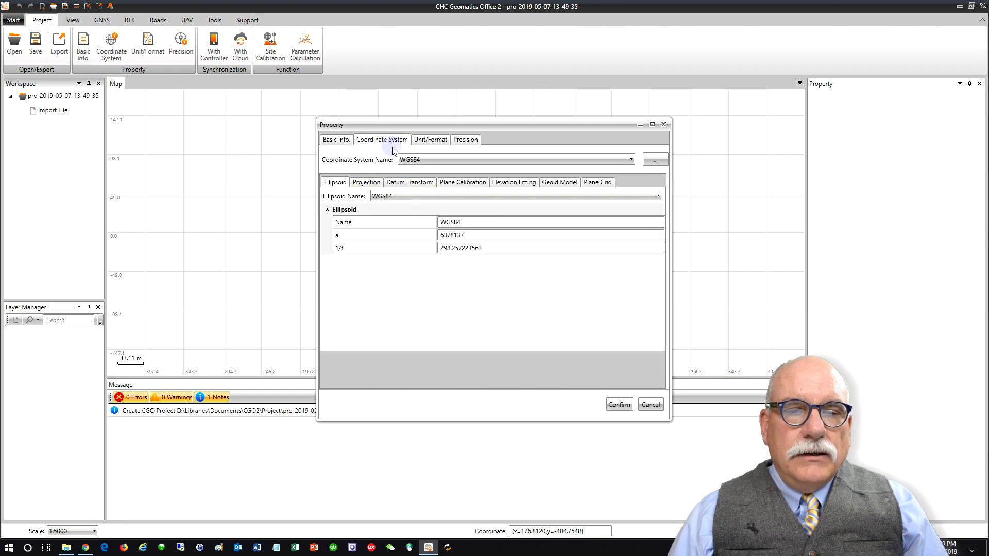
# Step: Set the project's coordinate system to USA NAD83-86 Maine (East) from the United States NAD83-86 group
pyautogui.click(655, 158)
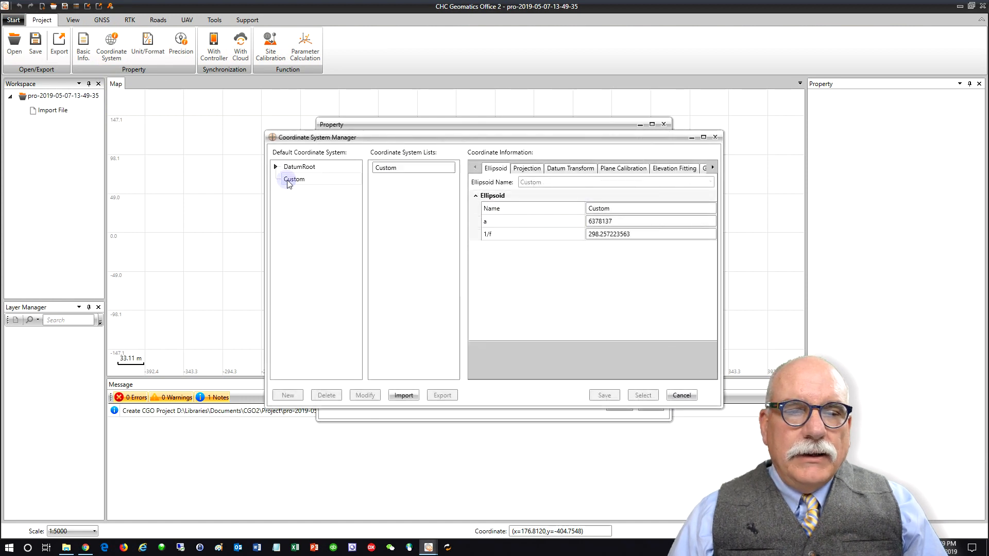
pyautogui.click(278, 167)
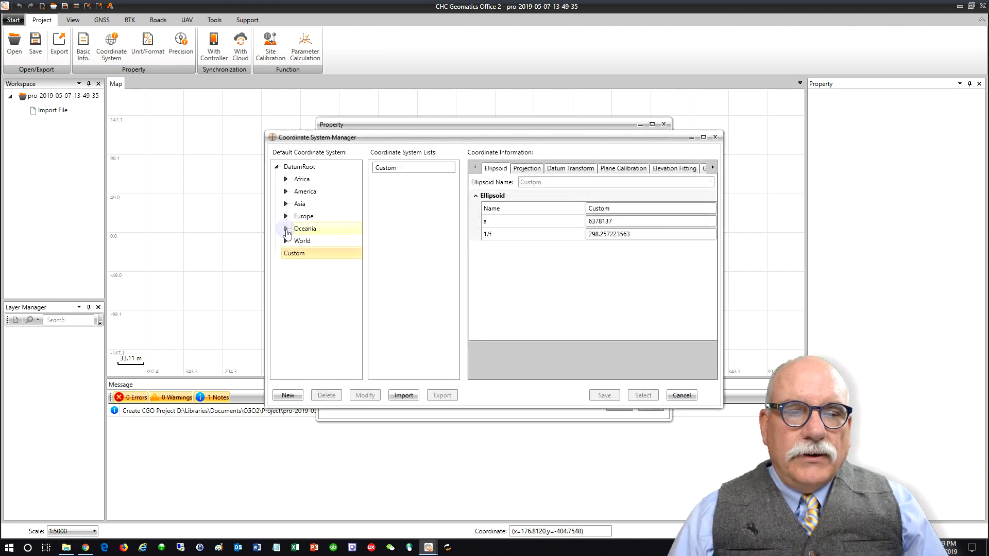
pyautogui.click(285, 191)
pyautogui.scroll(-9, 285, 232)
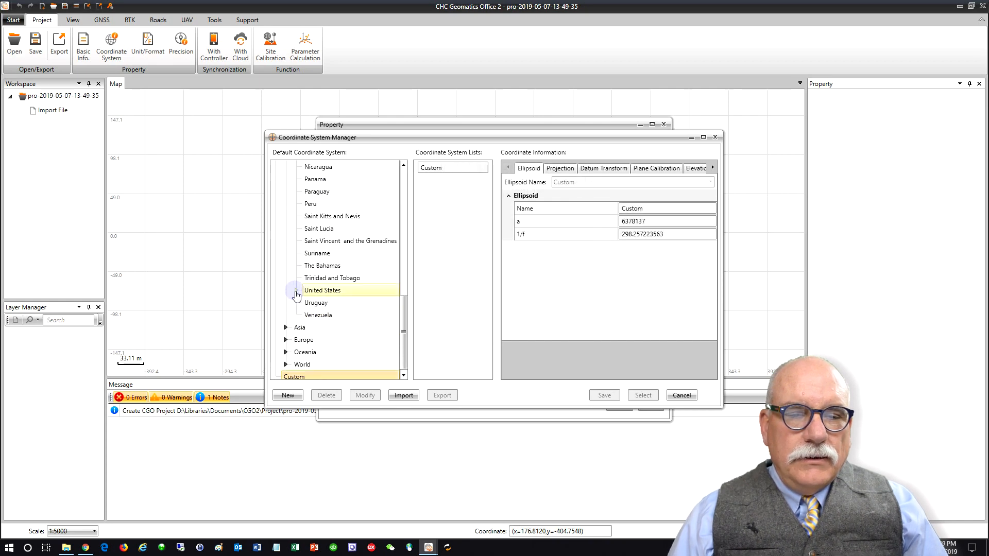
pyautogui.click(296, 290)
pyautogui.scroll(-1, 347, 303)
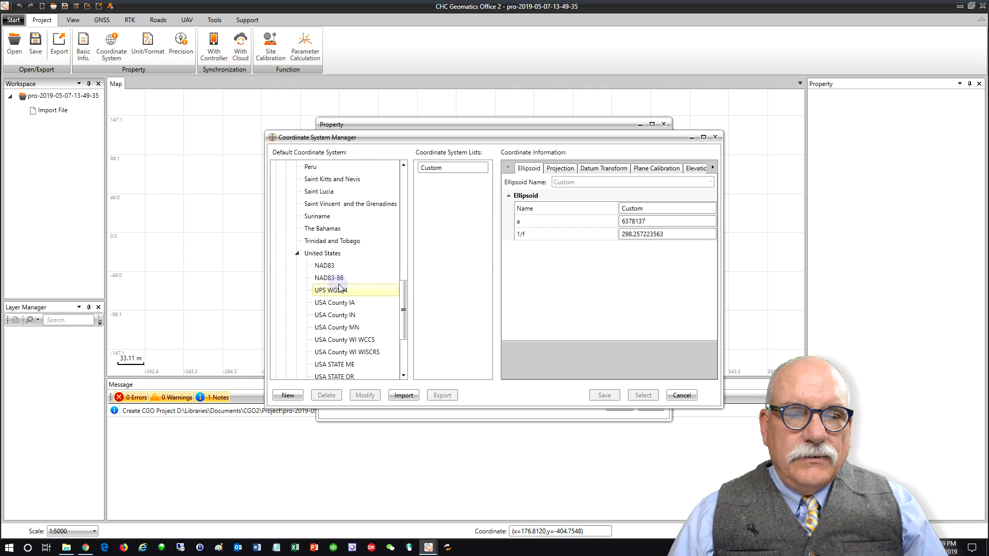
pyautogui.click(334, 278)
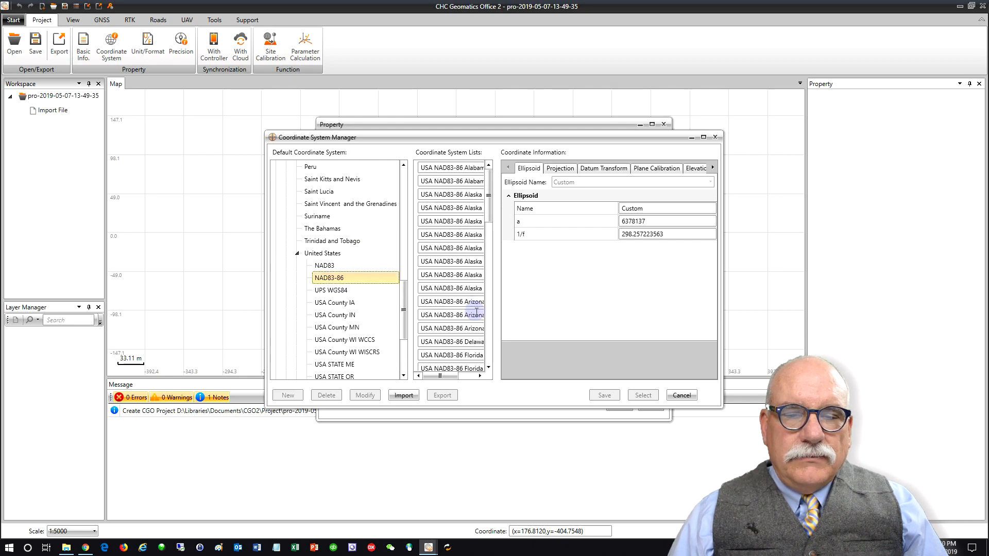
pyautogui.moveTo(489, 210); pyautogui.dragTo(492, 293)
pyautogui.moveTo(434, 380); pyautogui.dragTo(444, 380)
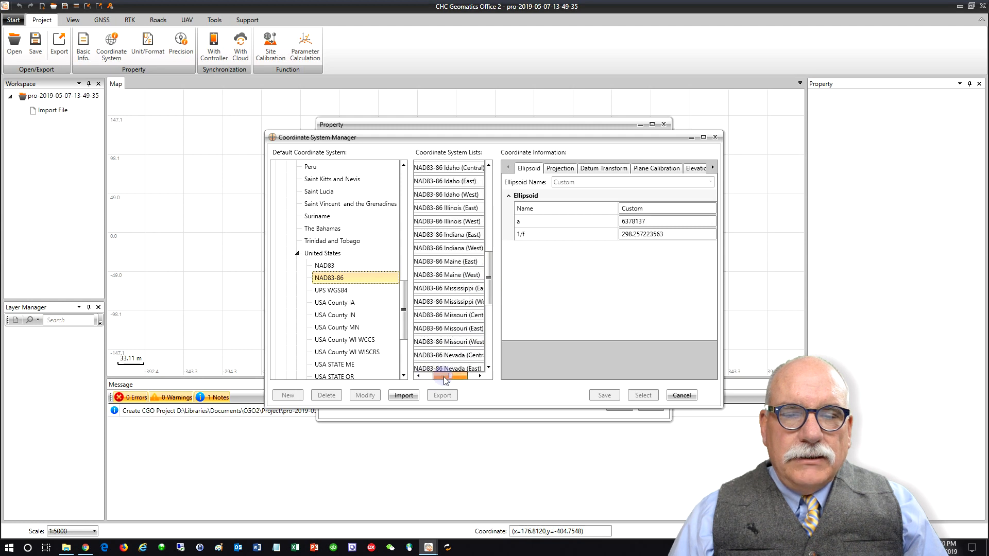
pyautogui.click(443, 263)
pyautogui.click(643, 395)
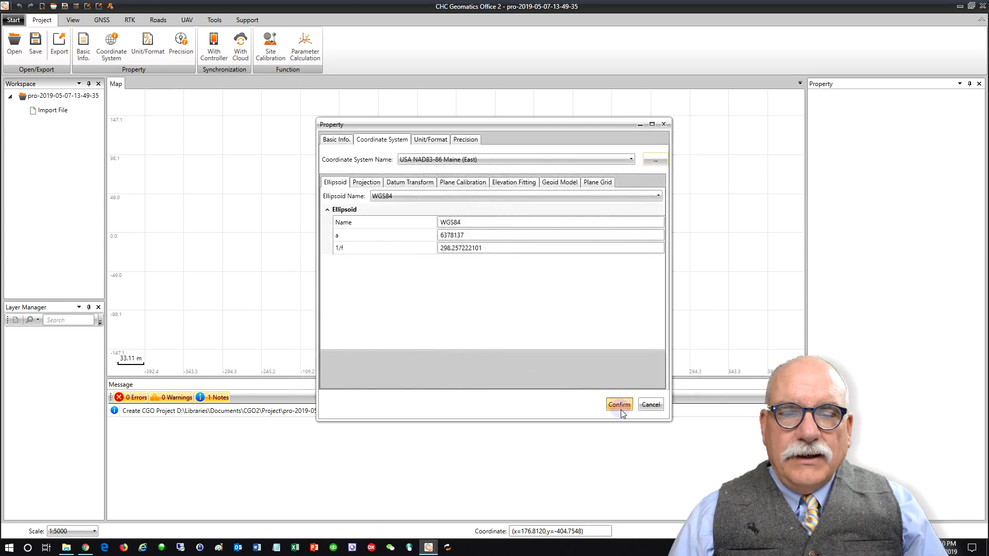
pyautogui.click(619, 407)
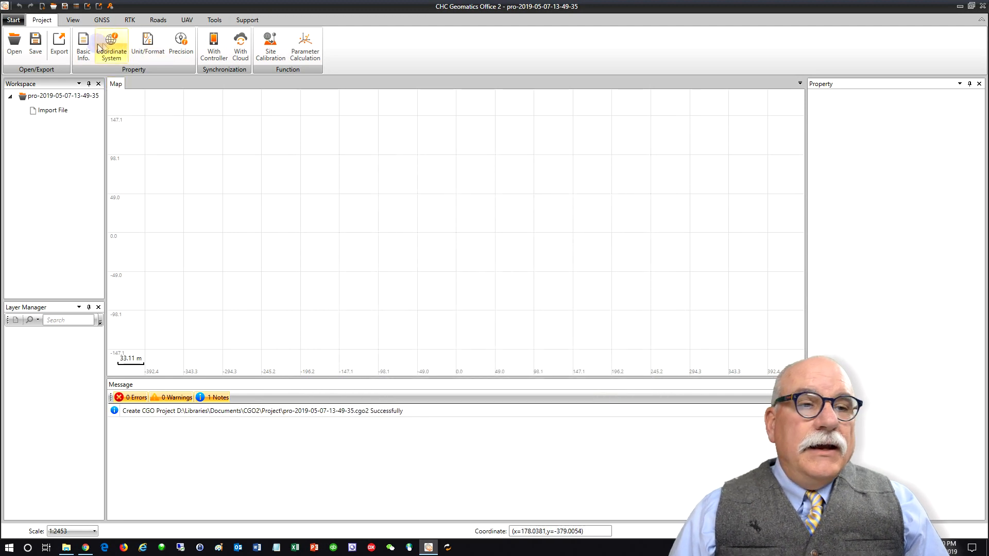
# Step: Import all RINEX observation files from D:\_tmp\3\RINEX as GNSS data, filtering by the RINEX Obs. file type
pyautogui.click(102, 20)
pyautogui.click(12, 52)
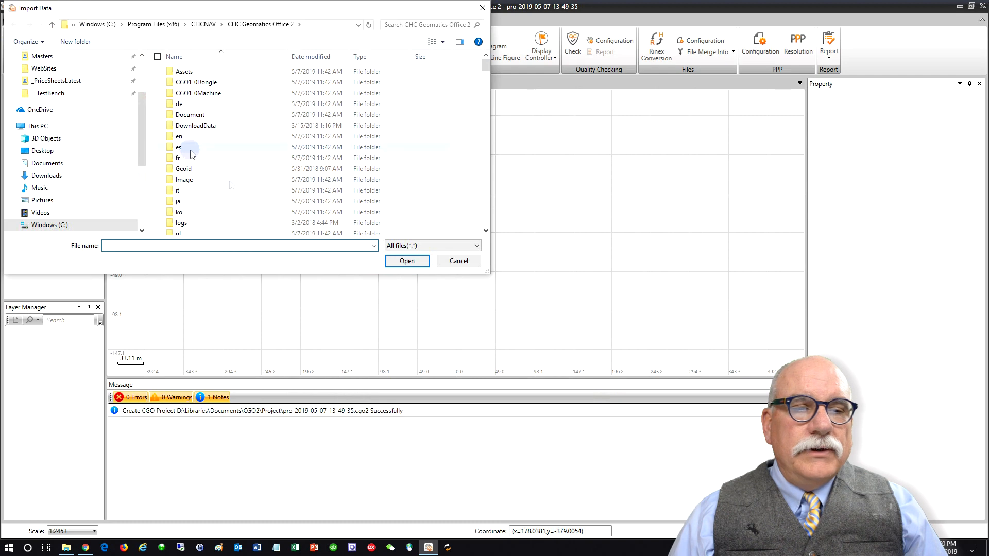
pyautogui.click(50, 234)
pyautogui.doubleClick(181, 83)
pyautogui.doubleClick(181, 92)
pyautogui.doubleClick(182, 73)
pyautogui.click(387, 246)
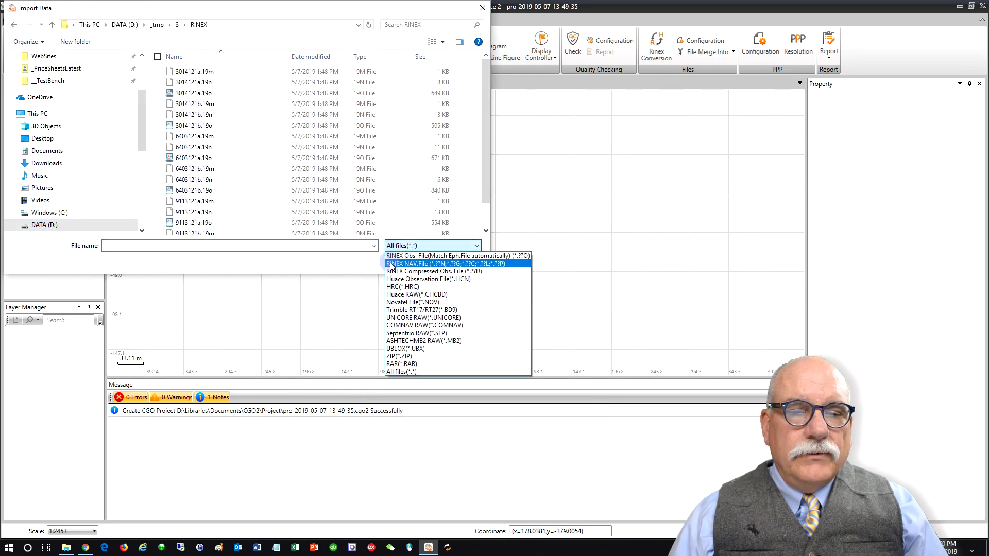
pyautogui.click(382, 255)
pyautogui.moveTo(258, 163); pyautogui.dragTo(178, 58)
pyautogui.click(406, 261)
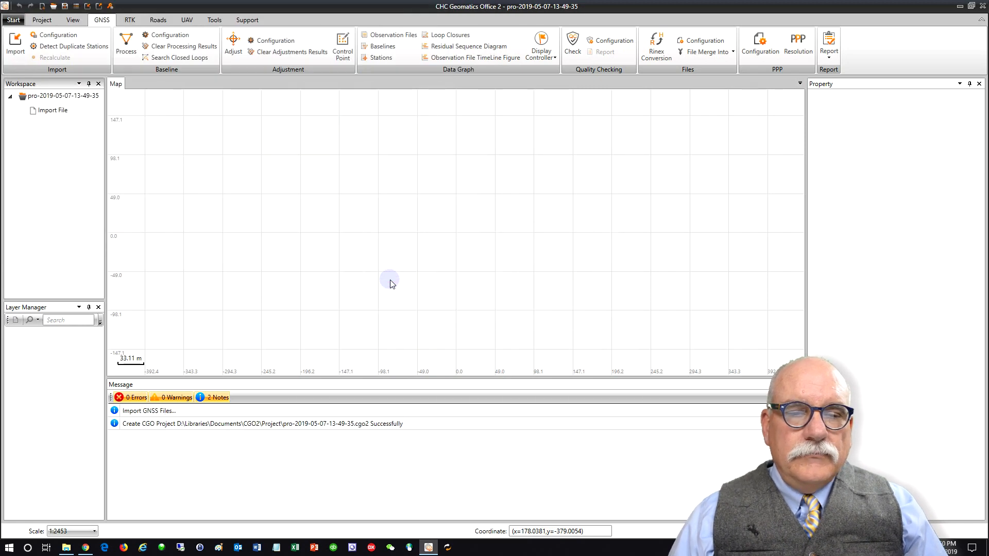
# Step: Set the antenna manufacturer of 3014121a.19o to Ashtech and its antenna type to ASH110454 NONE
pyautogui.click(603, 153)
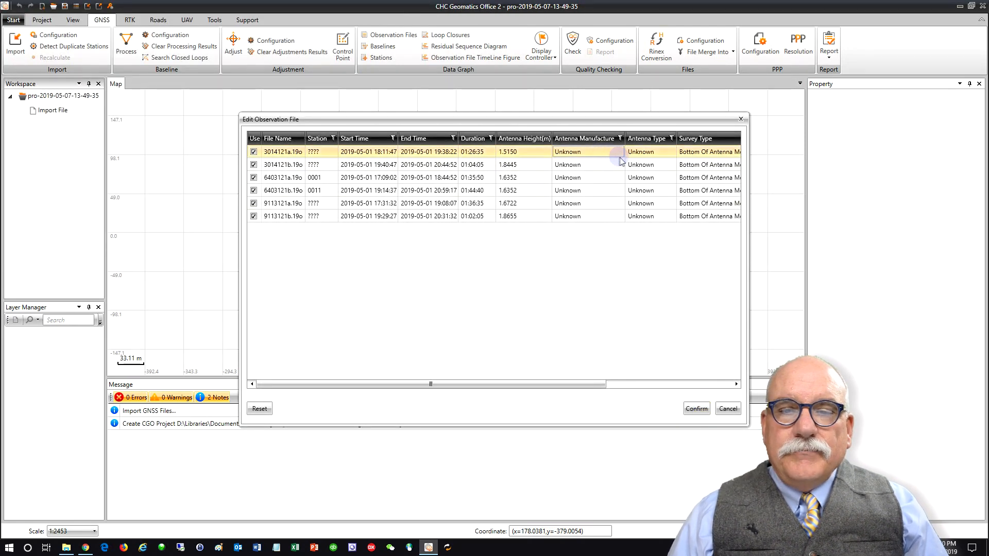
pyautogui.click(621, 151)
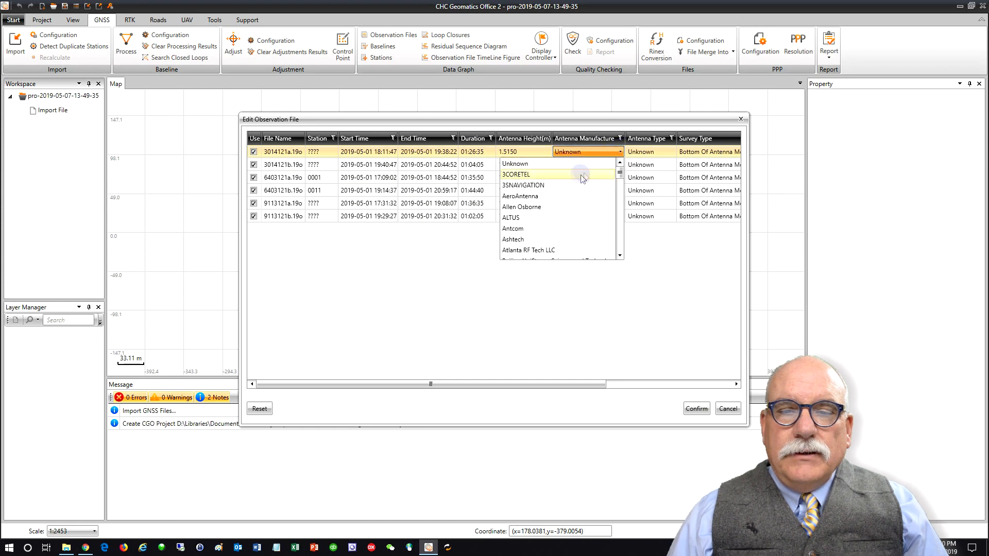
pyautogui.click(537, 240)
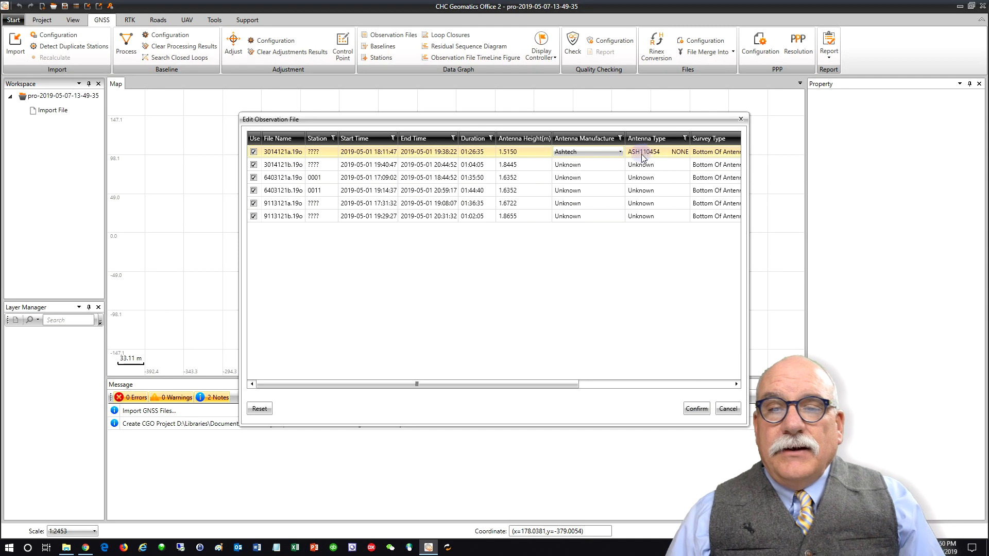
pyautogui.click(688, 155)
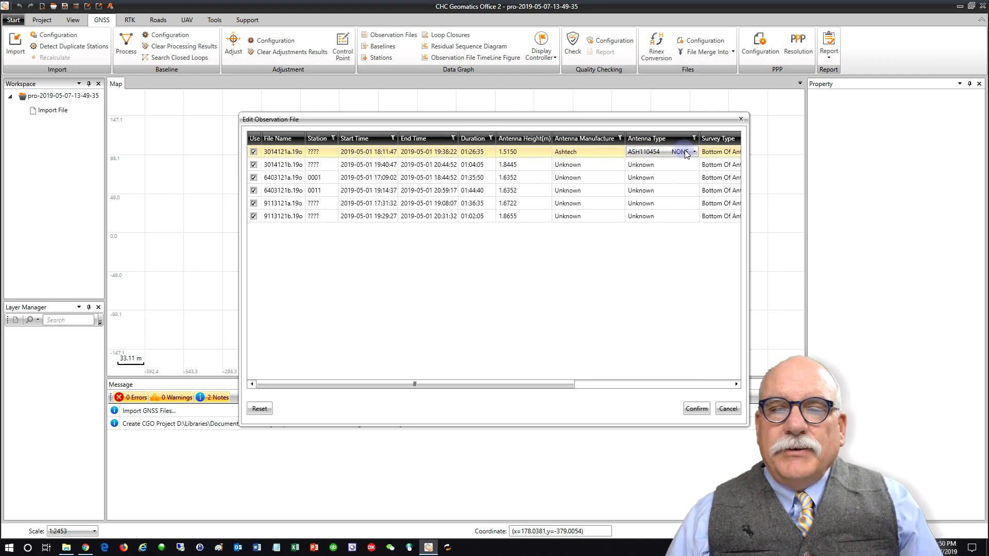
pyautogui.click(695, 153)
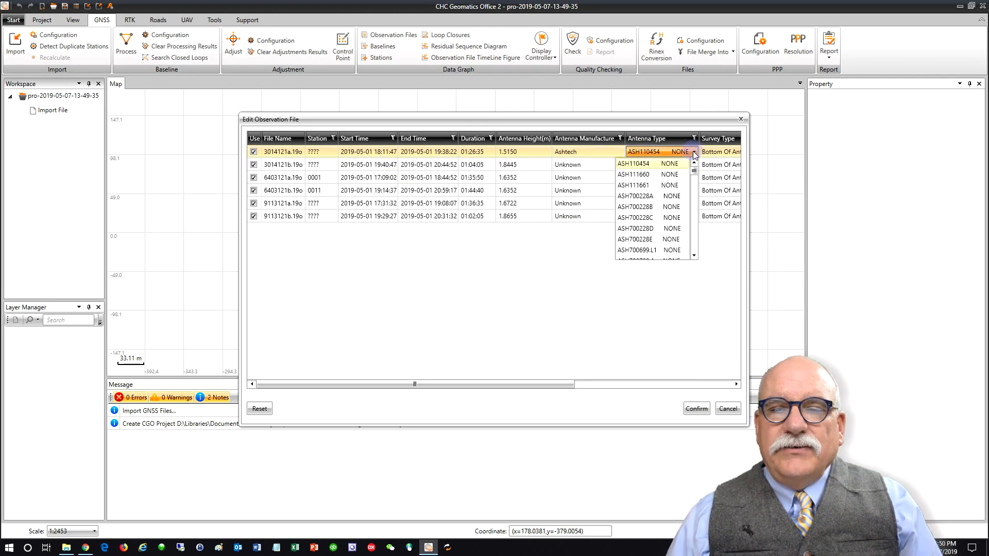
pyautogui.click(650, 162)
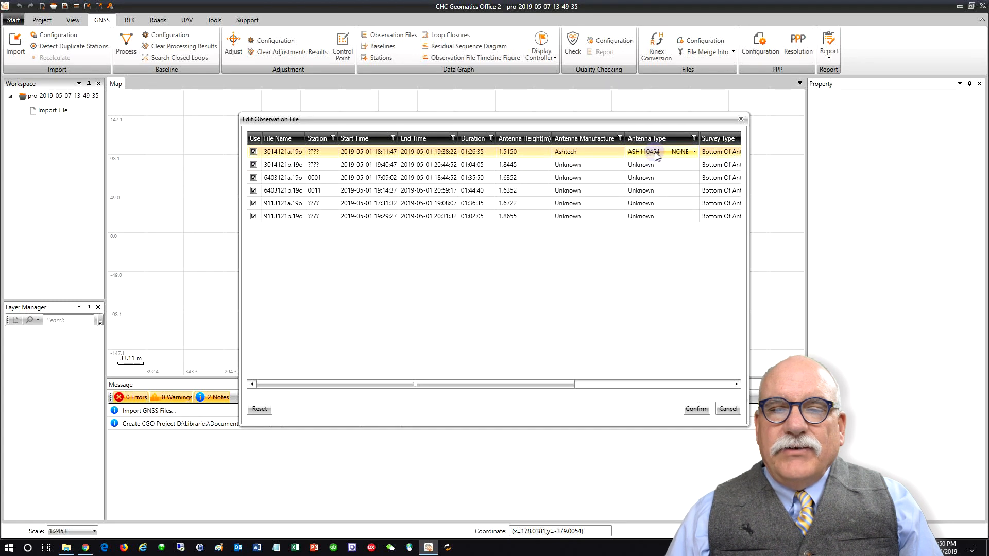
# Step: Set the antenna manufacturer of 3014121b.19o to Ashtech
pyautogui.click(620, 165)
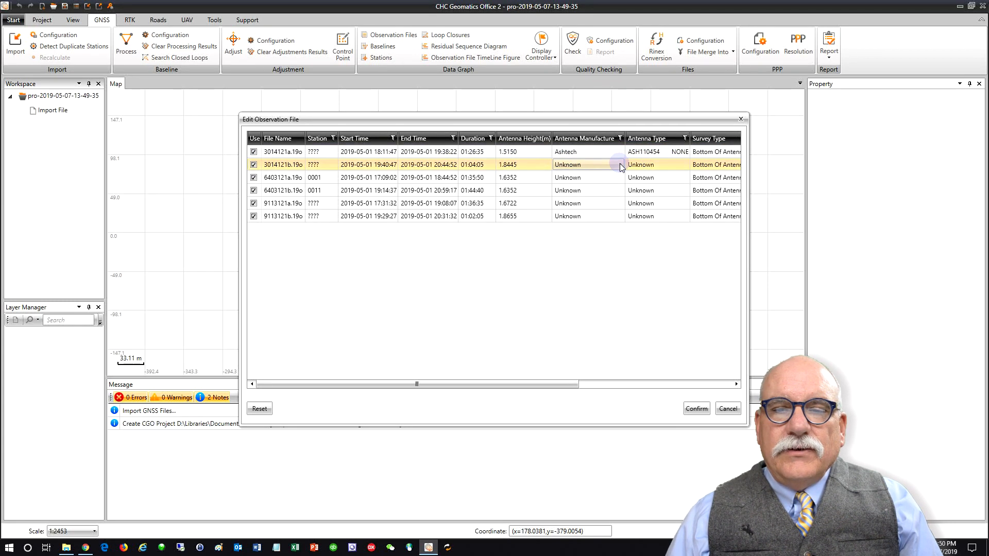
pyautogui.click(621, 165)
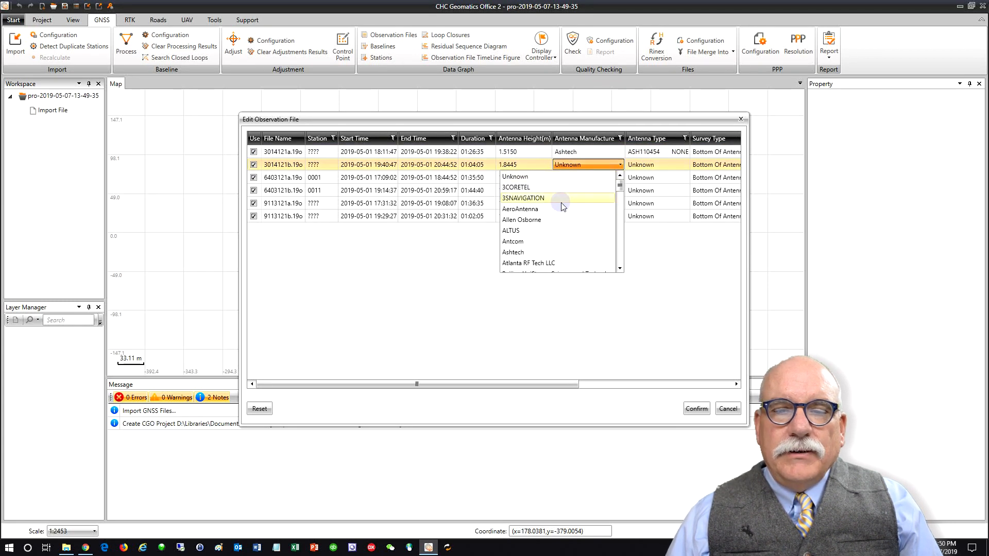
pyautogui.click(543, 252)
# Step: Set the antenna manufacturer of 6403121a.19o and 6403121b.19o to Ashtech
pyautogui.click(618, 181)
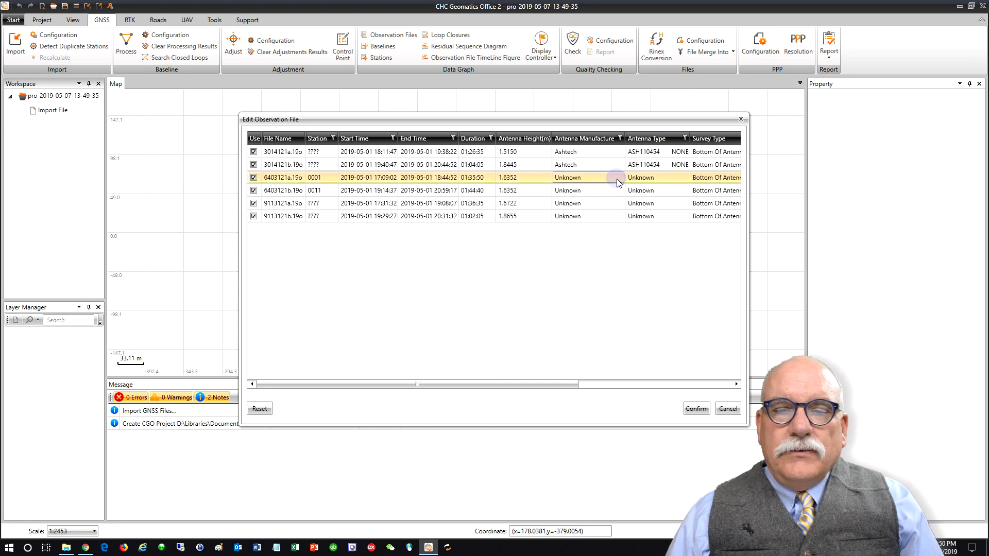
pyautogui.click(620, 178)
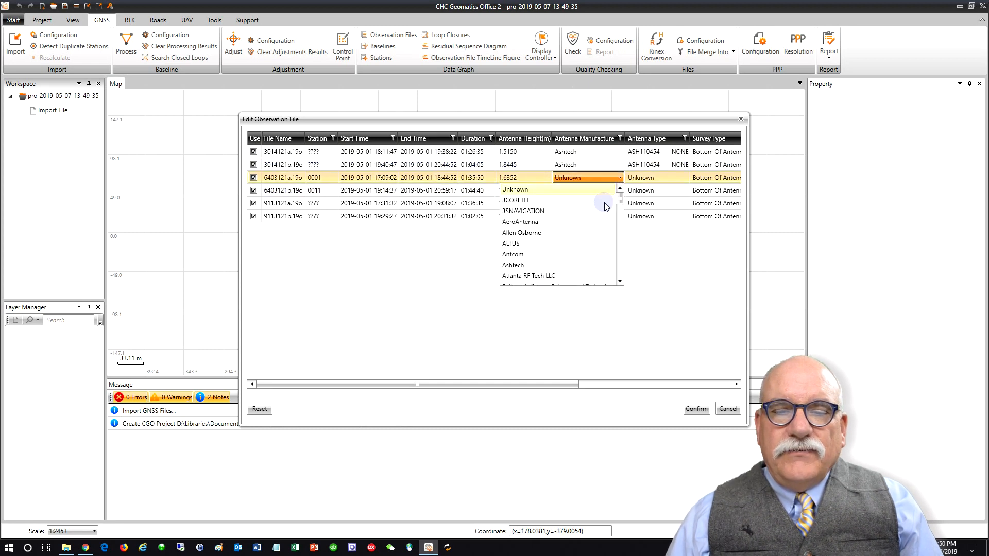
pyautogui.click(554, 262)
pyautogui.click(620, 177)
pyautogui.click(553, 265)
pyautogui.click(563, 190)
pyautogui.click(563, 190)
pyautogui.click(553, 277)
# Step: Set the antenna manufacturer of 9113121a.19o and 9113121b.19o to Ashtech
pyautogui.click(606, 206)
pyautogui.click(619, 203)
pyautogui.click(561, 290)
pyautogui.click(620, 216)
pyautogui.click(620, 217)
pyautogui.click(549, 304)
# Step: Set the station name of 3014121a.19o and 3014121b.19o to 3014
pyautogui.moveTo(547, 384); pyautogui.dragTo(660, 383)
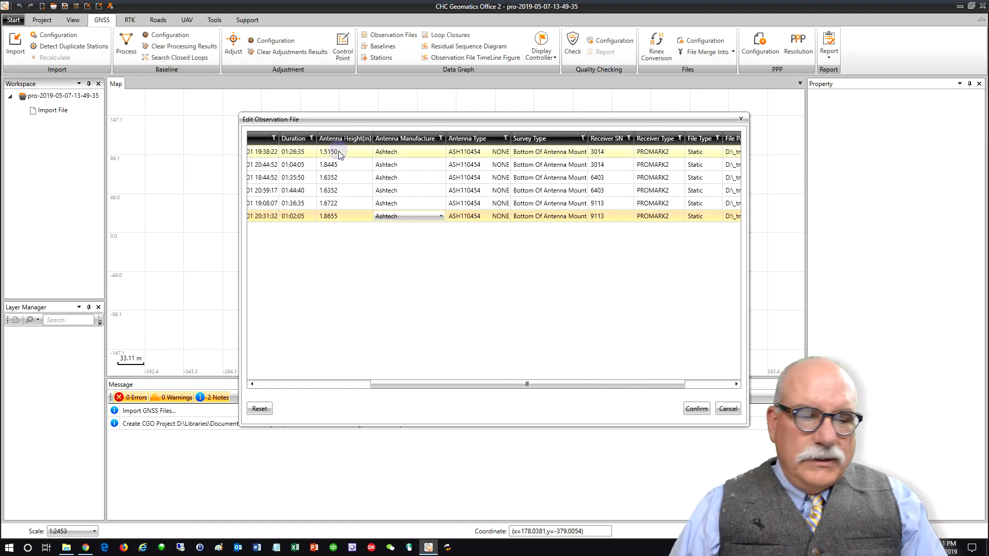
pyautogui.moveTo(606, 390); pyautogui.dragTo(376, 382)
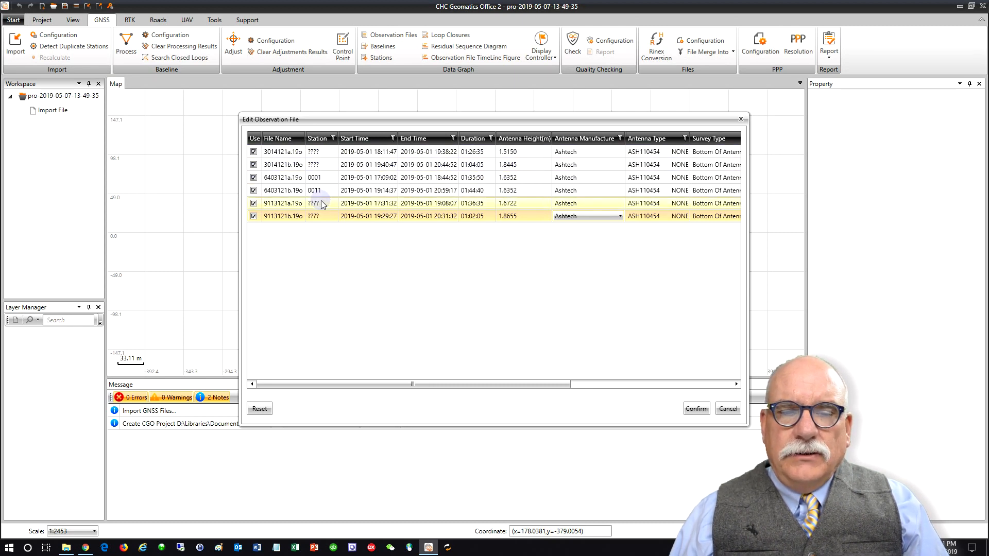
pyautogui.click(320, 153)
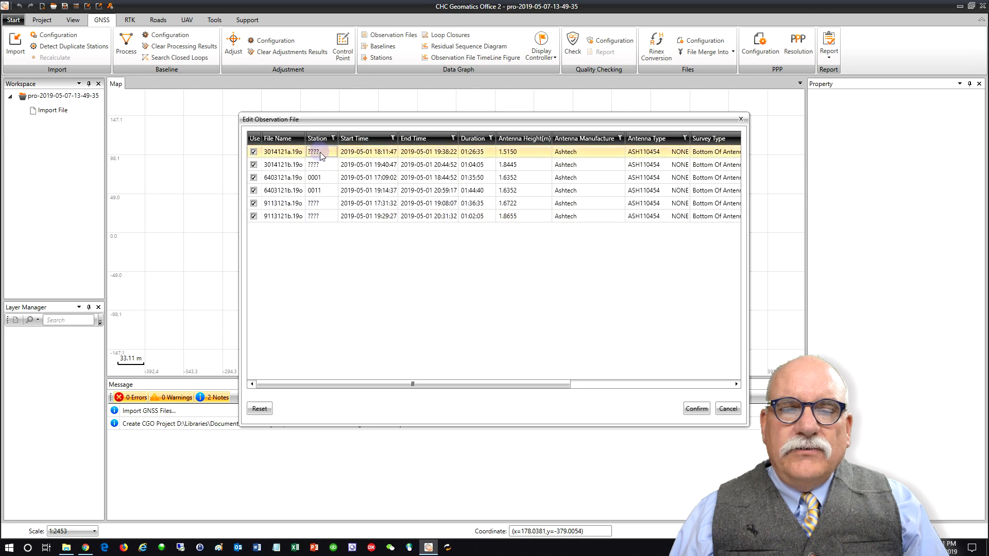
pyautogui.moveTo(319, 153); pyautogui.dragTo(291, 156)
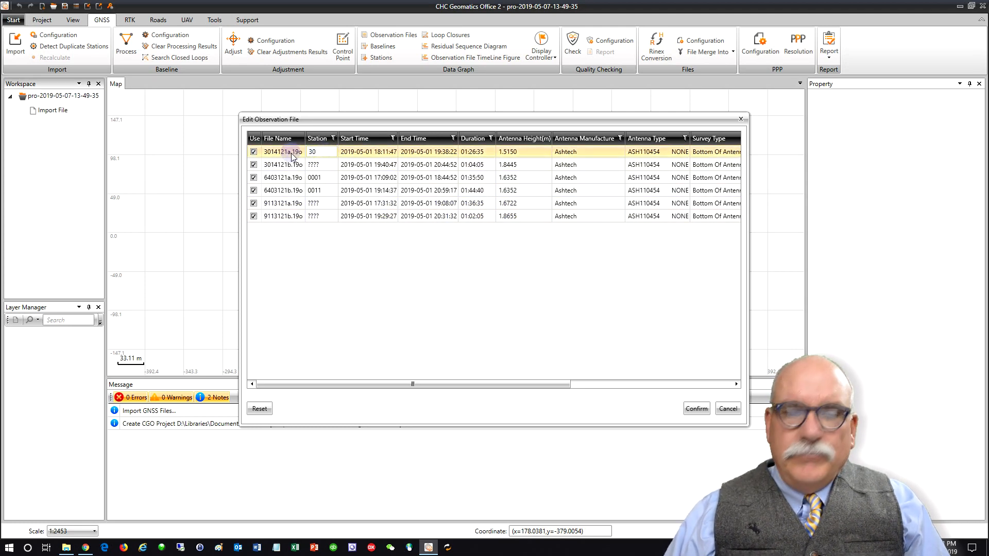
pyautogui.click(328, 161)
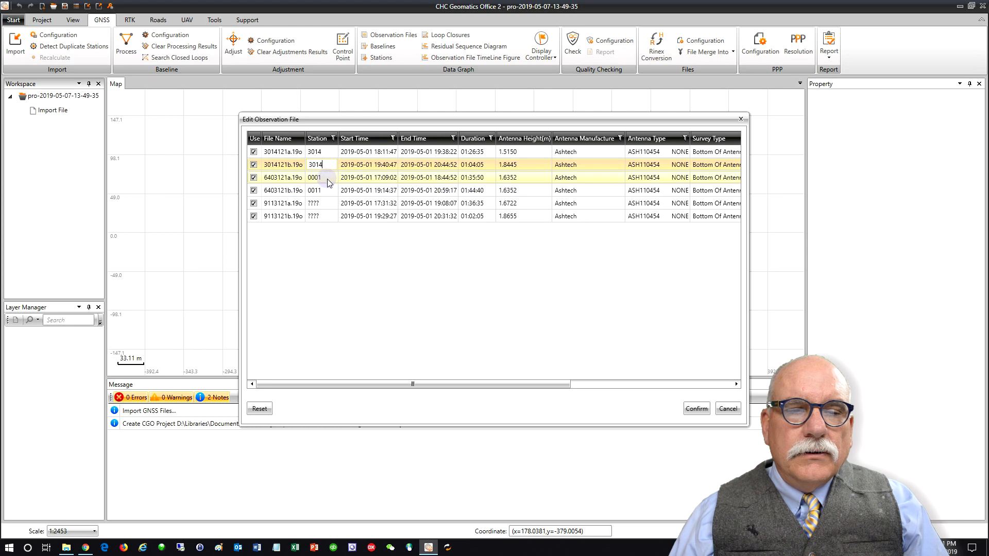
# Step: Set the station name of both 6403121 files to 6403 and of both 9113121 files to 9113
pyautogui.click(327, 178)
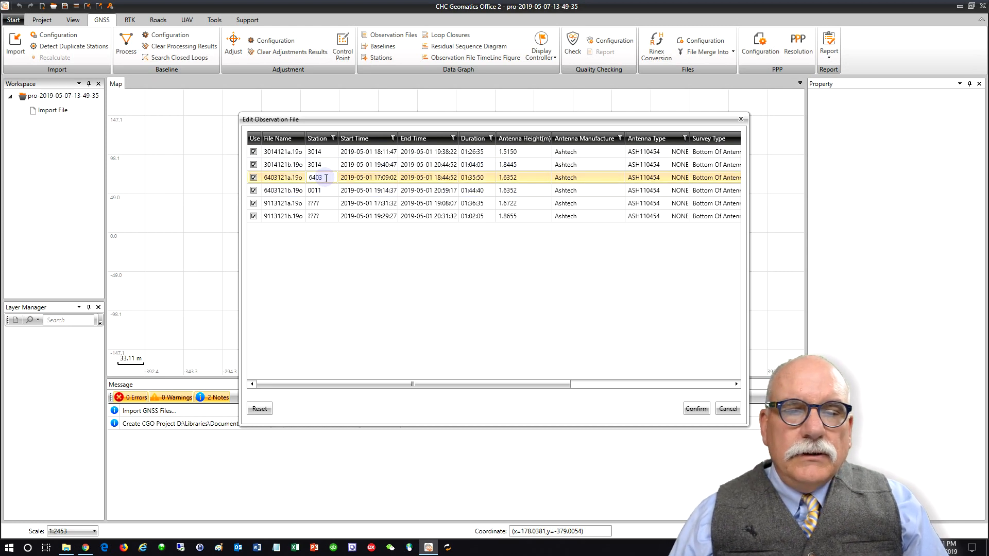
pyautogui.click(326, 190)
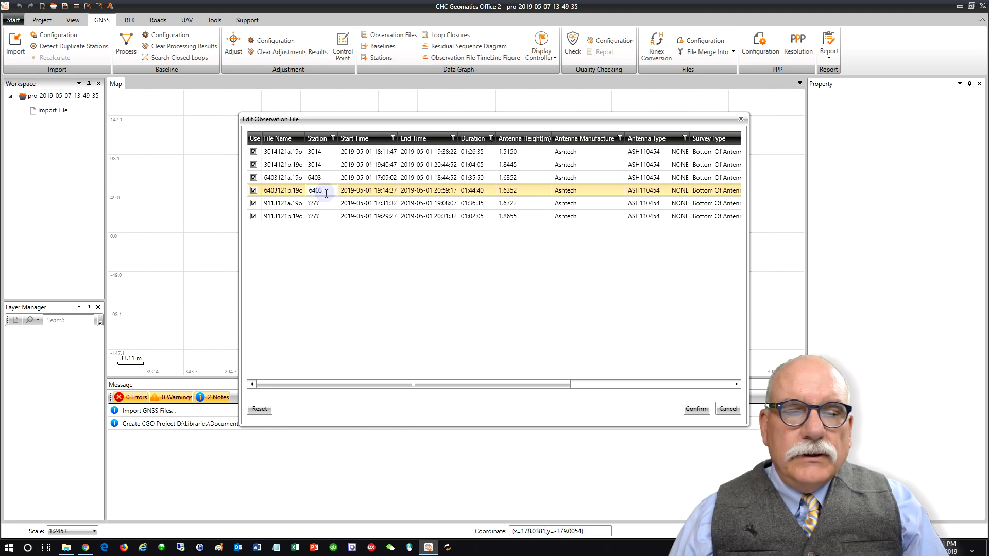
pyautogui.click(324, 204)
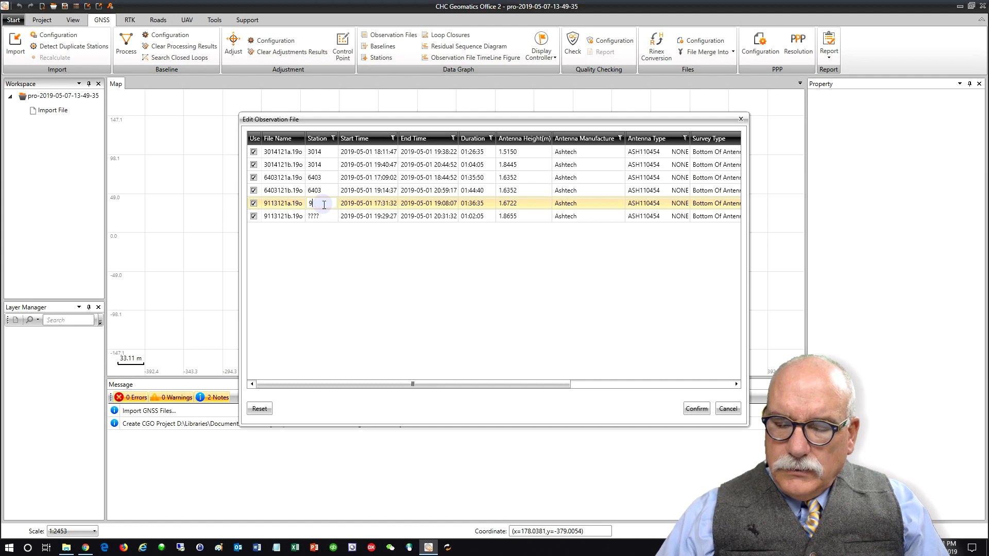
pyautogui.click(324, 217)
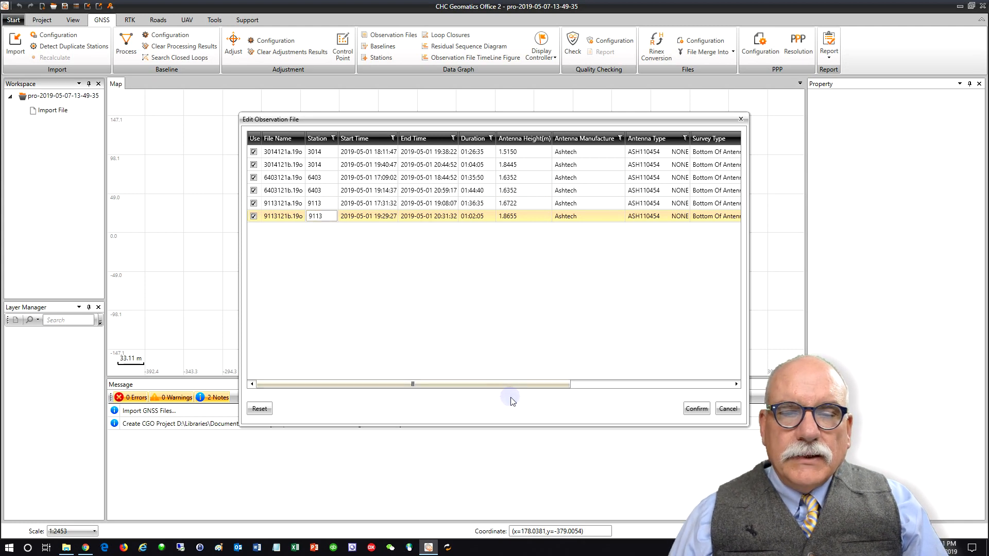
# Step: Set the antenna height of 3014121a.19o to 1.8470 m and its survey type to Center Of Bumper
pyautogui.moveTo(519, 382); pyautogui.dragTo(522, 382)
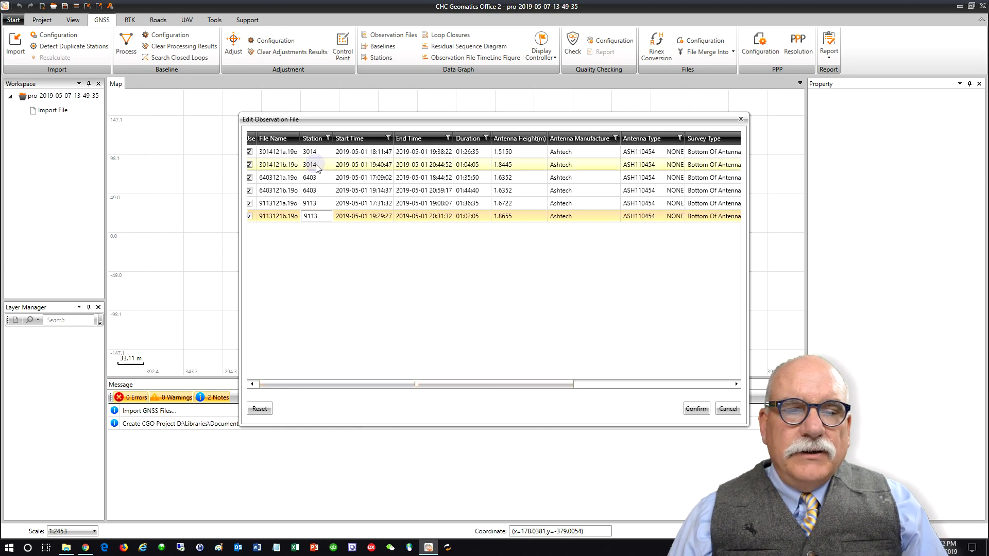
pyautogui.moveTo(397, 382); pyautogui.dragTo(419, 384)
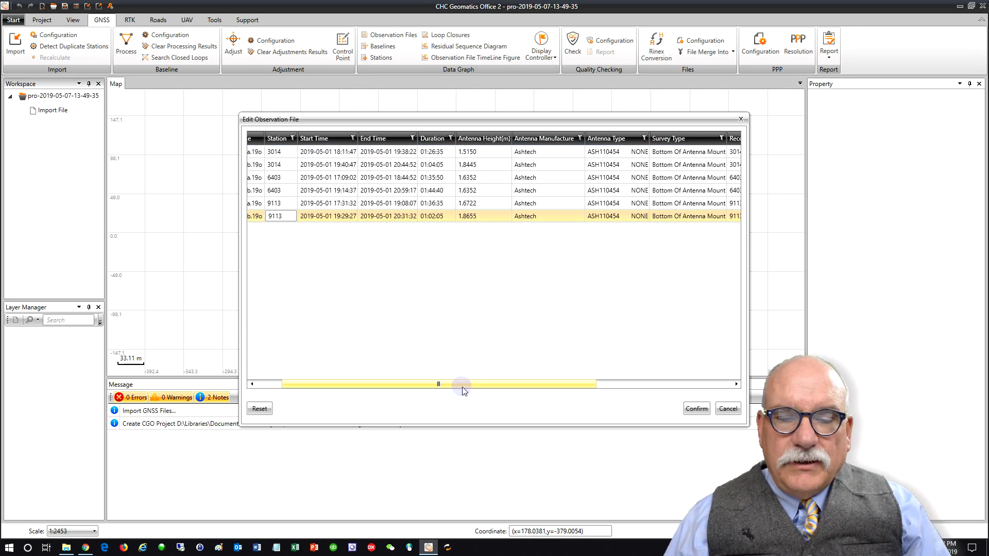
pyautogui.moveTo(462, 385); pyautogui.dragTo(480, 386)
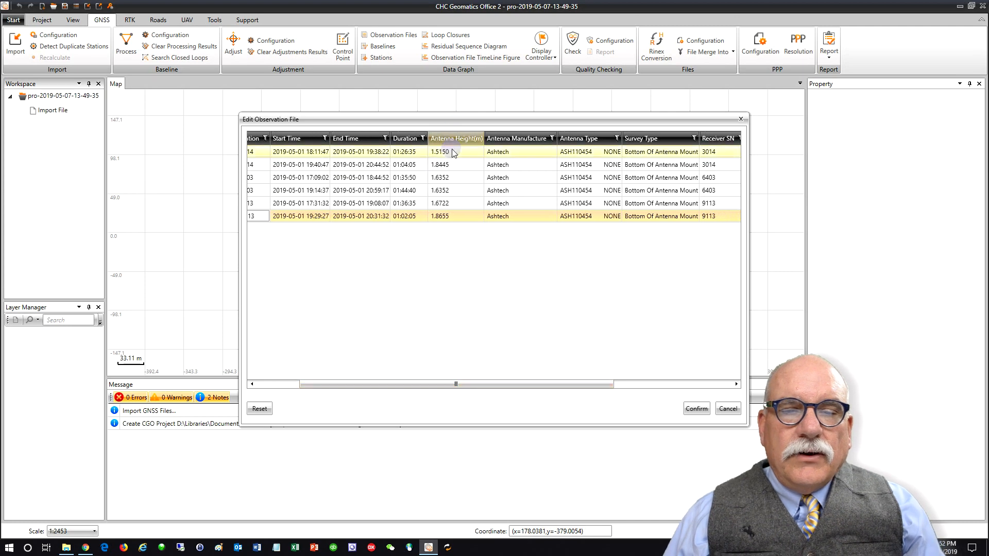
pyautogui.click(453, 151)
pyautogui.click(453, 151)
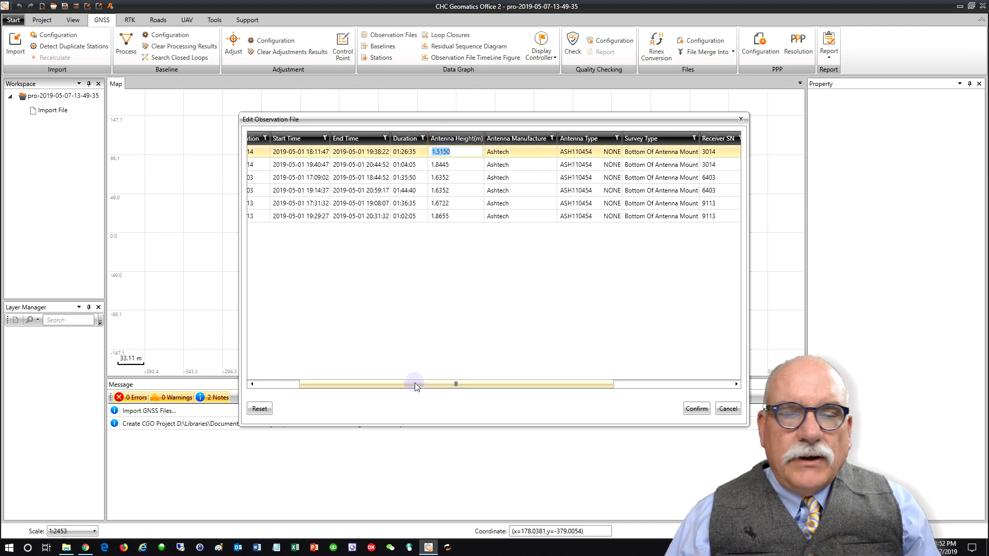
pyautogui.moveTo(446, 387); pyautogui.dragTo(435, 384)
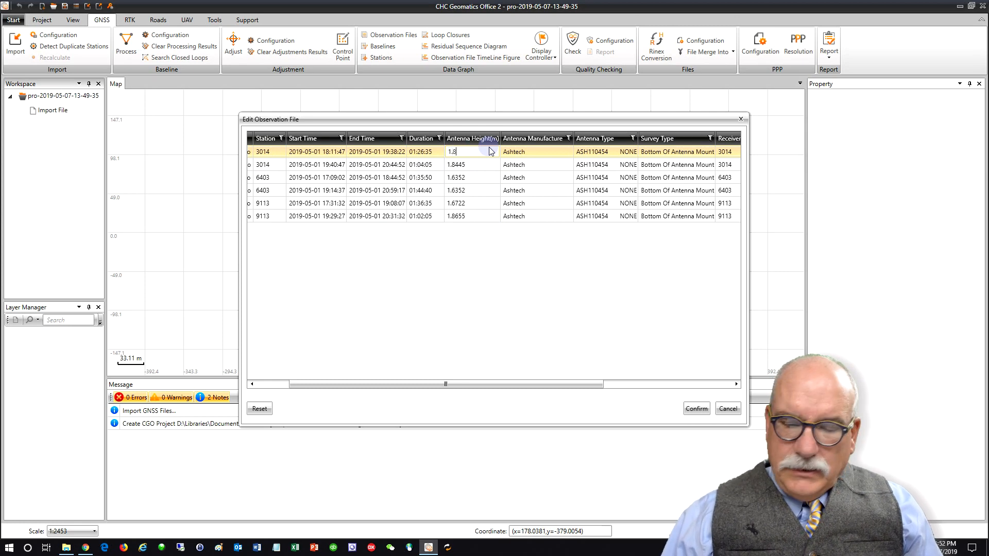
pyautogui.click(678, 152)
pyautogui.click(720, 151)
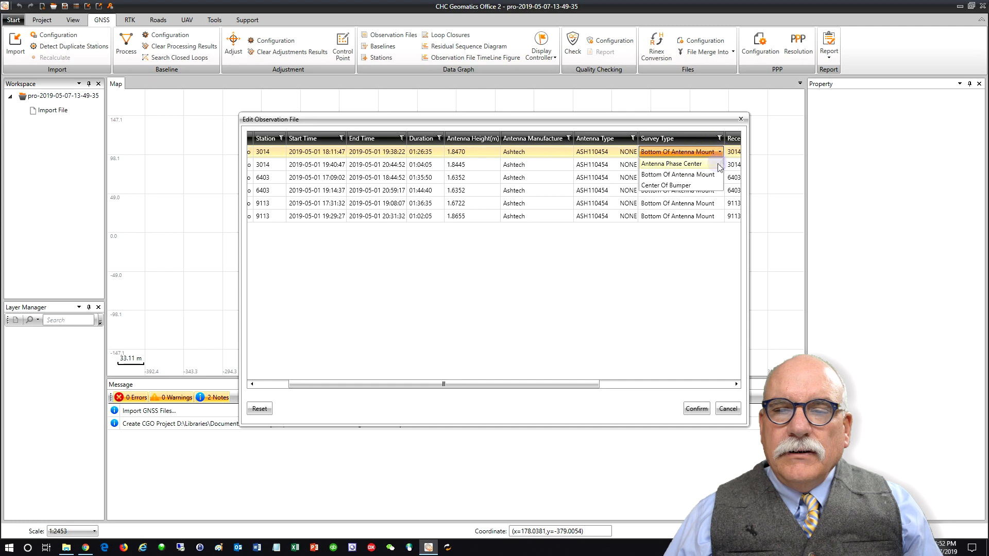
pyautogui.click(691, 186)
# Step: Set the antenna height of 3014121b.19o to 1.8470 m and its survey type to Center Of Bumper
pyautogui.click(483, 166)
pyautogui.click(476, 165)
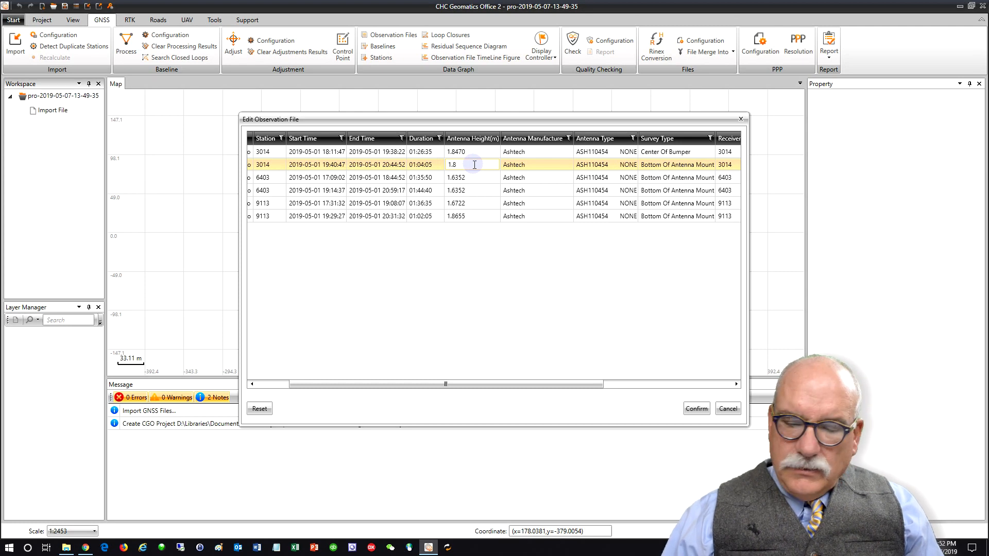
pyautogui.press('Return')
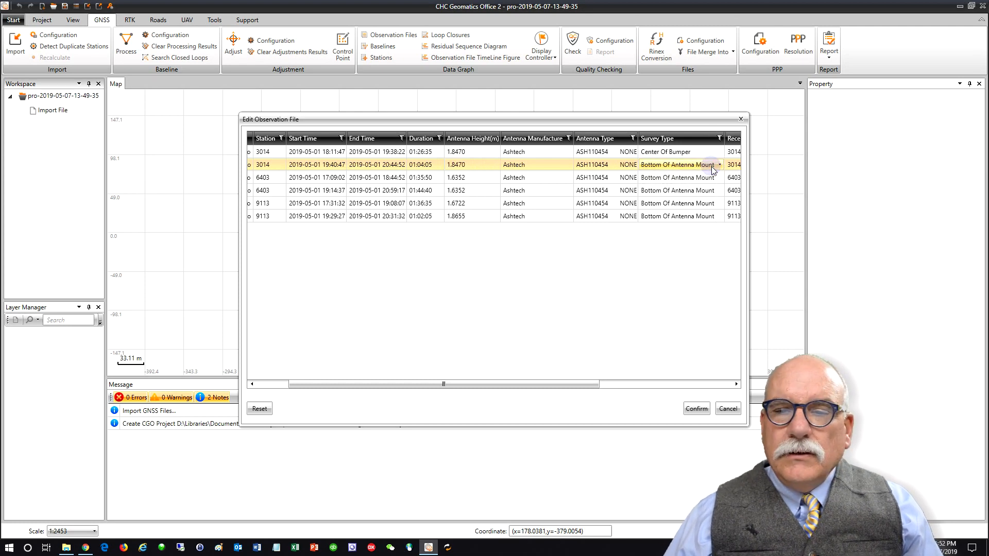
# Step: Set the antenna height of 6403121a.19o to 1.638 m and its survey type to Center Of Bumper
pyautogui.click(477, 175)
pyautogui.click(477, 175)
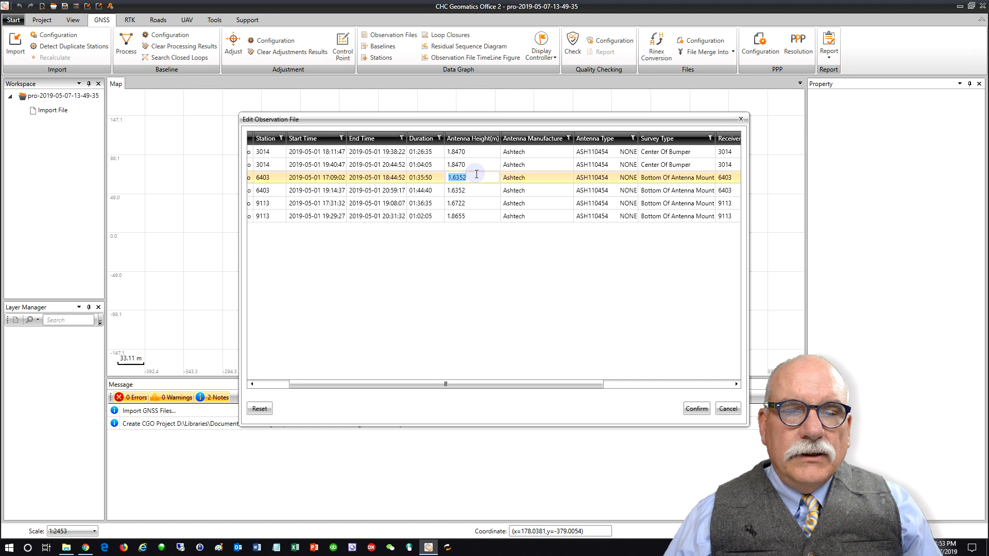
pyautogui.write('1.638')
pyautogui.click(656, 180)
pyautogui.click(656, 180)
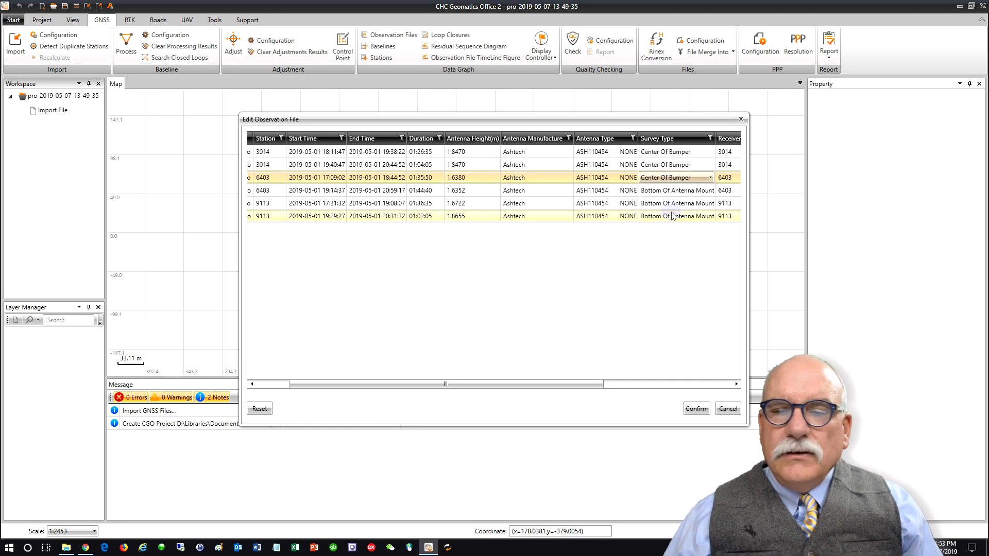
pyautogui.click(690, 213)
# Step: Set the antenna height of 6403121b.19o to 1.6380 m and its survey type to Center Of Bumper
pyautogui.doubleClick(469, 191)
pyautogui.click(695, 191)
pyautogui.click(719, 193)
pyautogui.click(690, 226)
# Step: Set both 9113121 files to antenna height 1.8670 m and survey type Center Of Bumper, and confirm the observation file settings
pyautogui.doubleClick(477, 204)
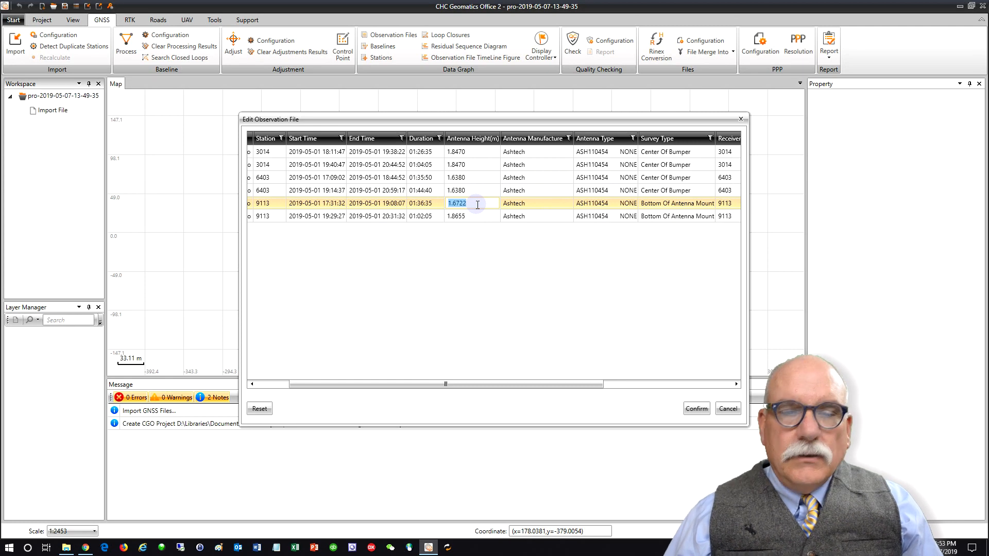
pyautogui.doubleClick(476, 215)
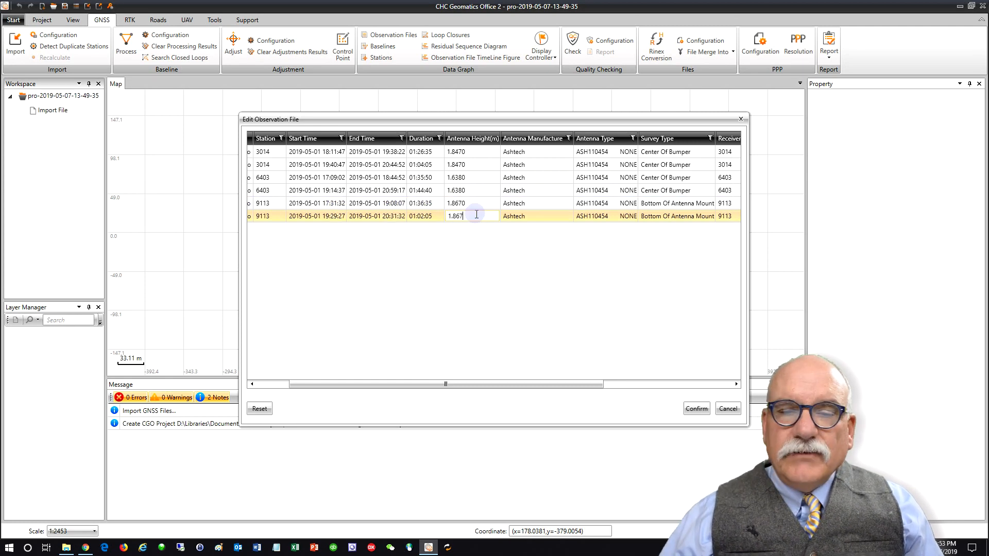
pyautogui.click(696, 207)
pyautogui.click(718, 205)
pyautogui.click(691, 239)
pyautogui.click(710, 217)
pyautogui.click(719, 218)
pyautogui.click(695, 252)
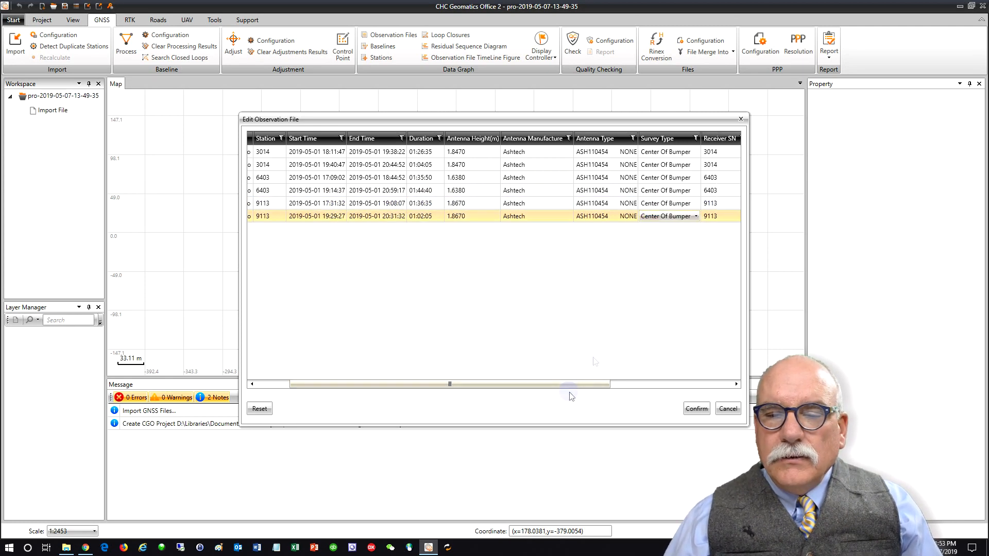
pyautogui.moveTo(579, 384); pyautogui.dragTo(688, 384)
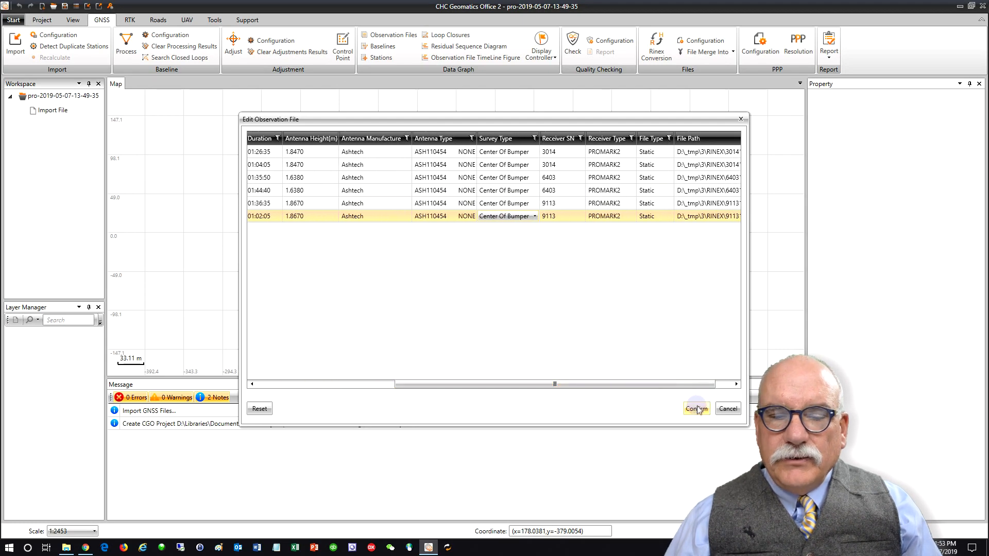
pyautogui.click(696, 409)
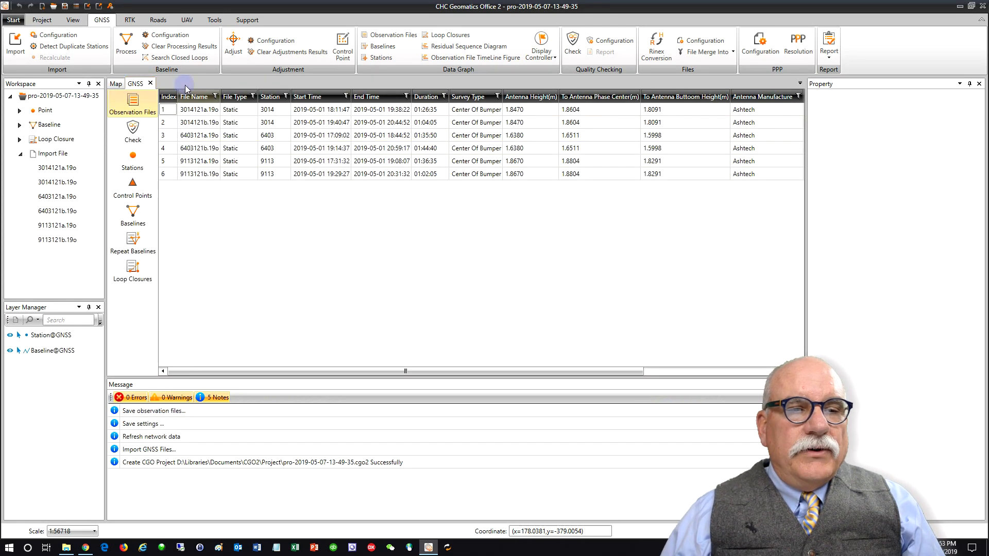
# Step: Show the baseline network on the map and add an online background map in OSM format
pyautogui.click(115, 83)
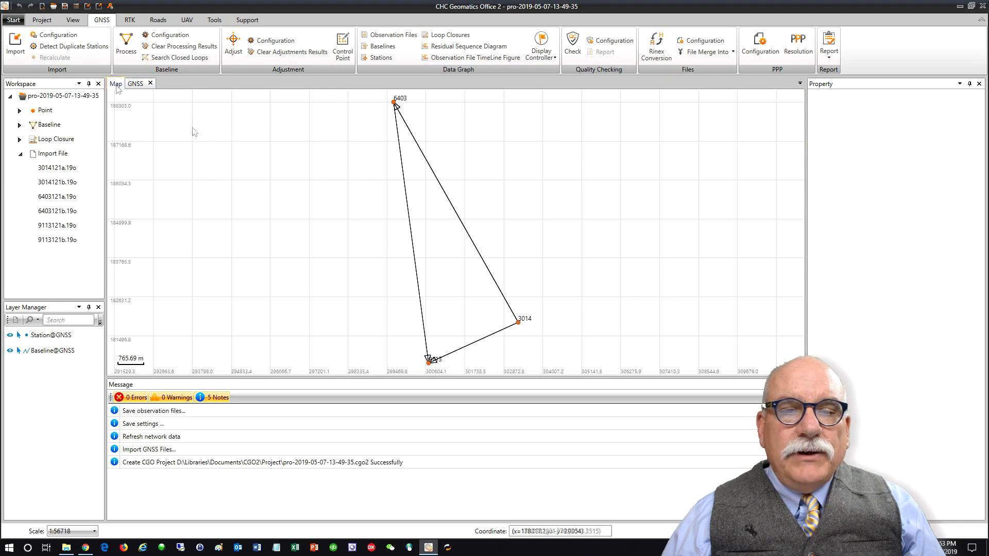
pyautogui.rightClick(432, 238)
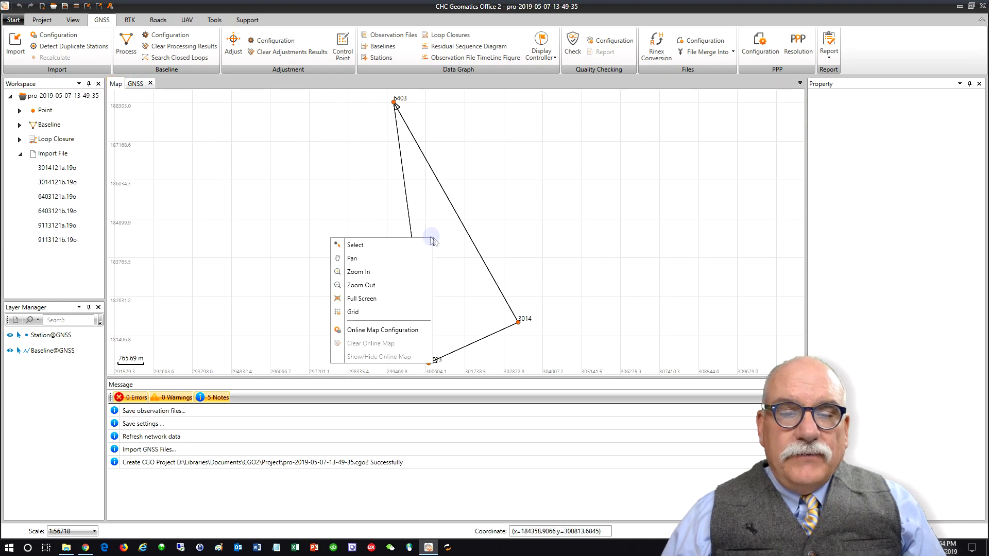
pyautogui.click(392, 329)
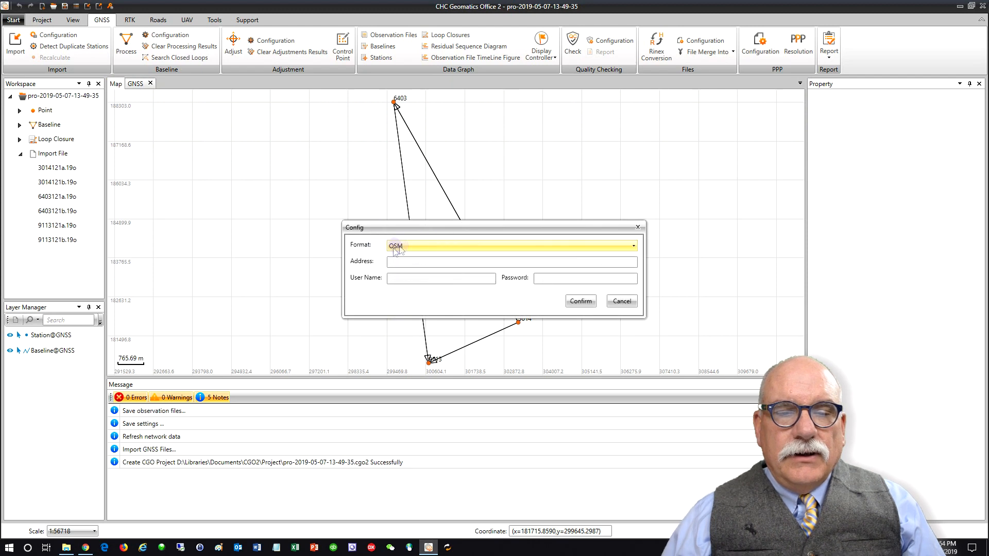
pyautogui.click(580, 300)
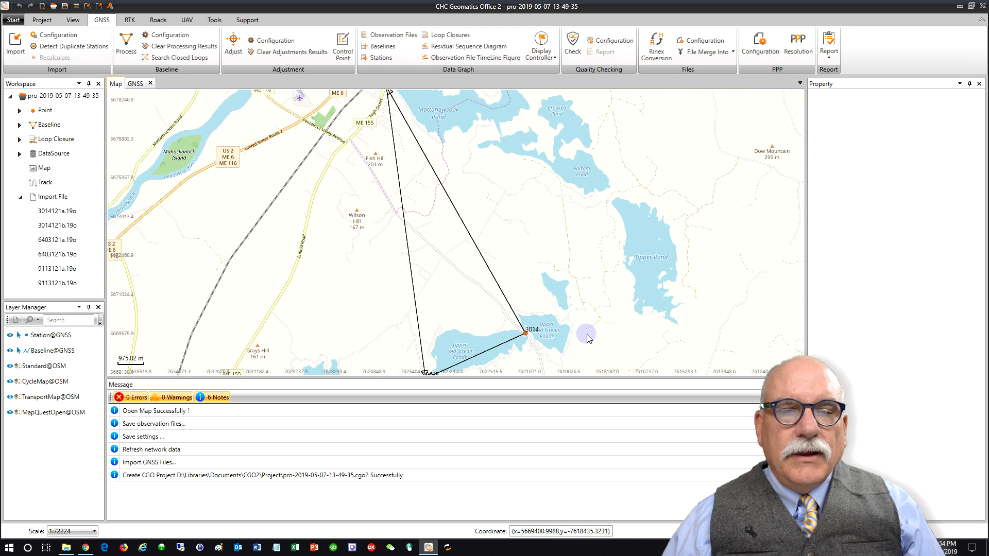
pyautogui.scroll(-1, 560, 257)
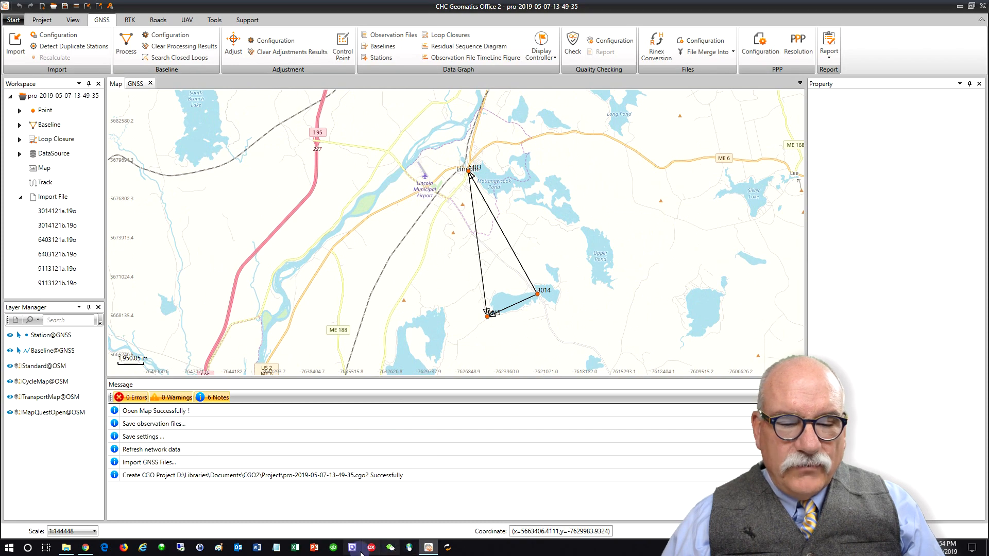
# Step: Switch to the web browser and look up the CORS site meli on the National Geodetic Survey website
pyautogui.click(85, 547)
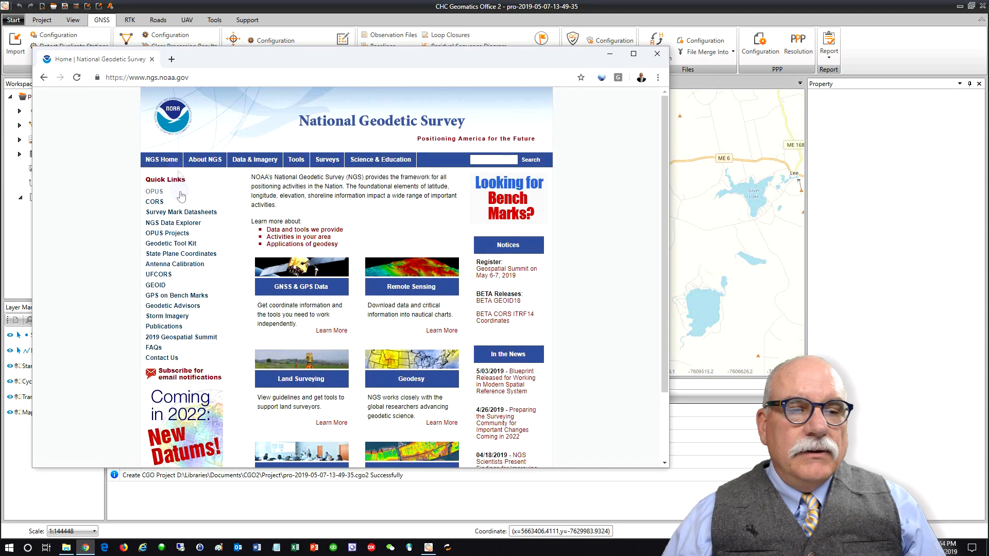
pyautogui.click(152, 204)
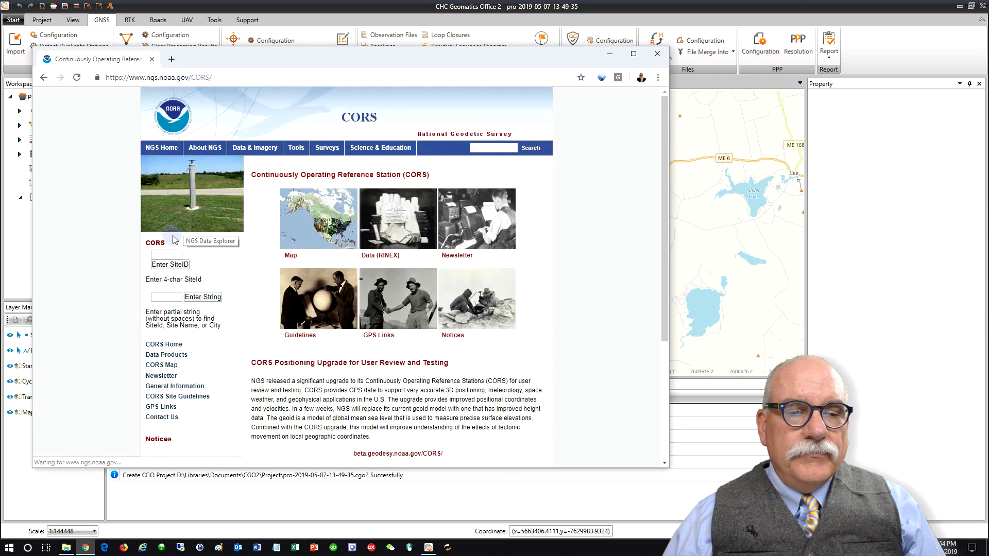
pyautogui.click(164, 255)
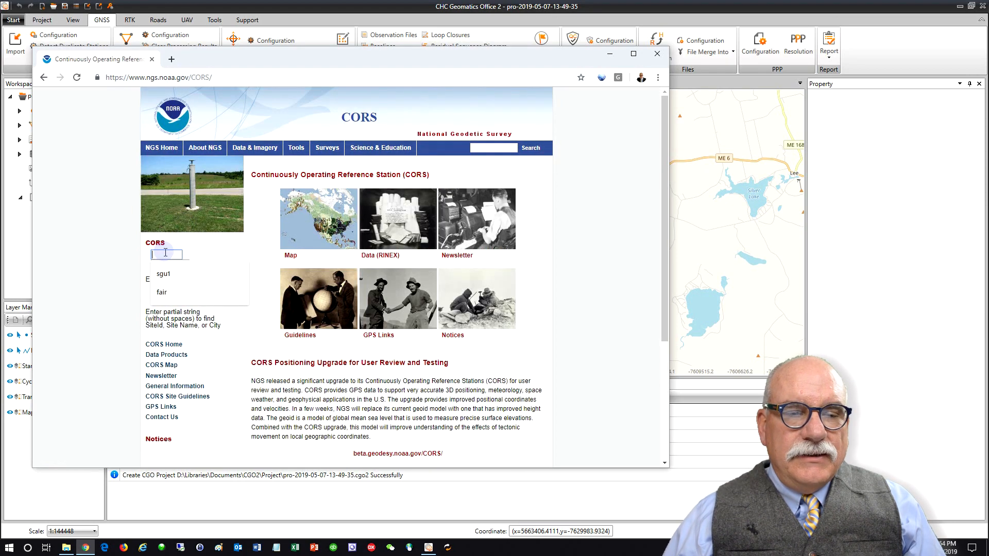
pyautogui.write('me')
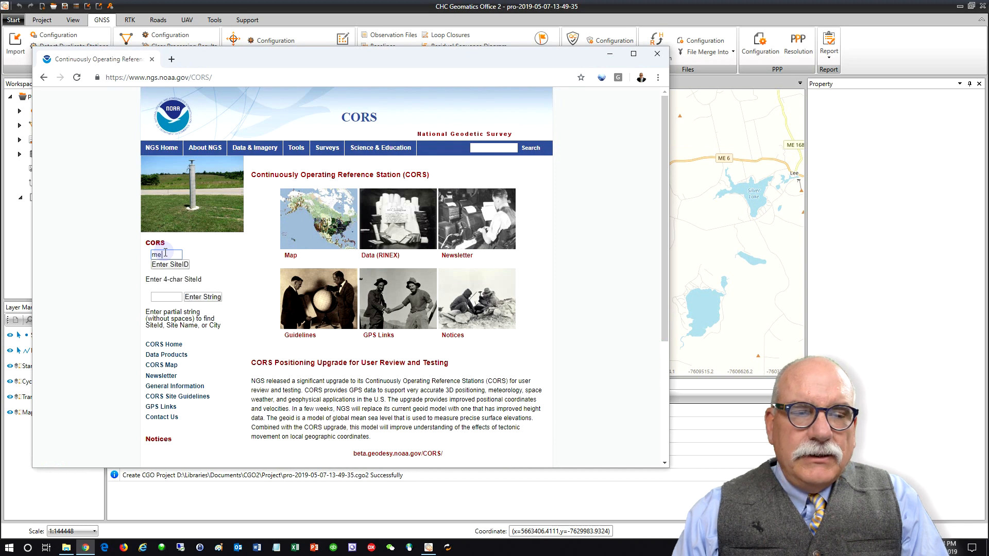
pyautogui.write('li')
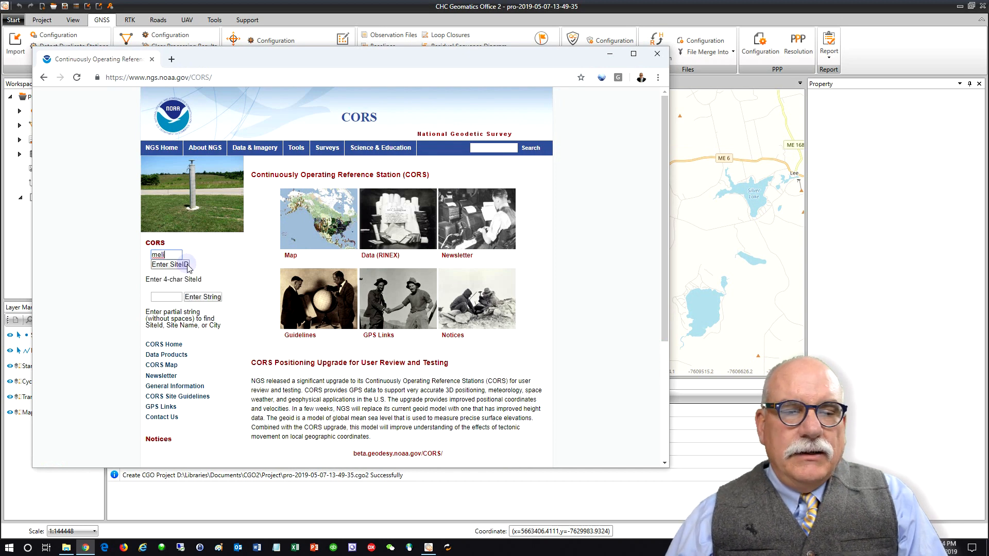
pyautogui.press('Return')
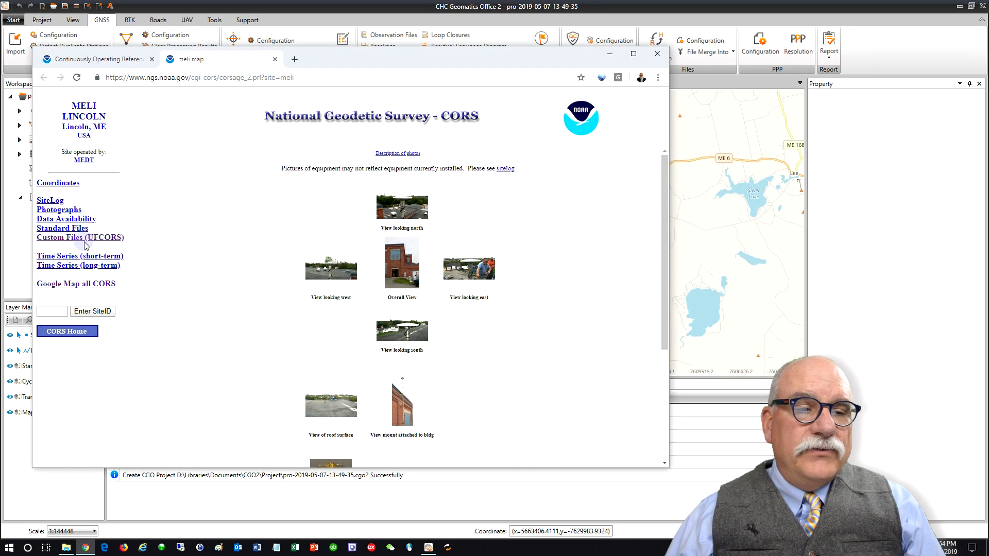
# Step: Open the site's custom files (UFCORS) request form and set the start date to 05/01/2019 and start time to 17:00
pyautogui.click(89, 239)
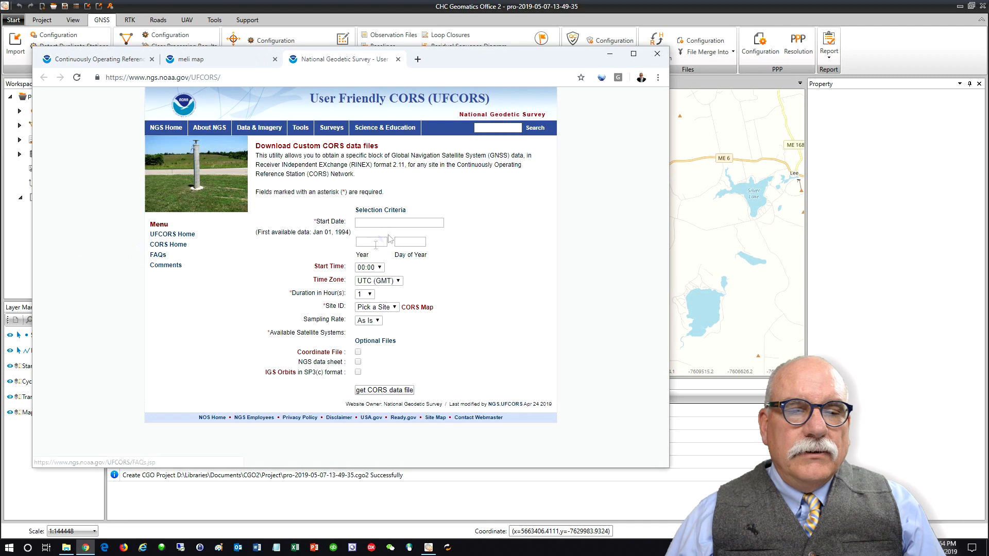
pyautogui.click(388, 222)
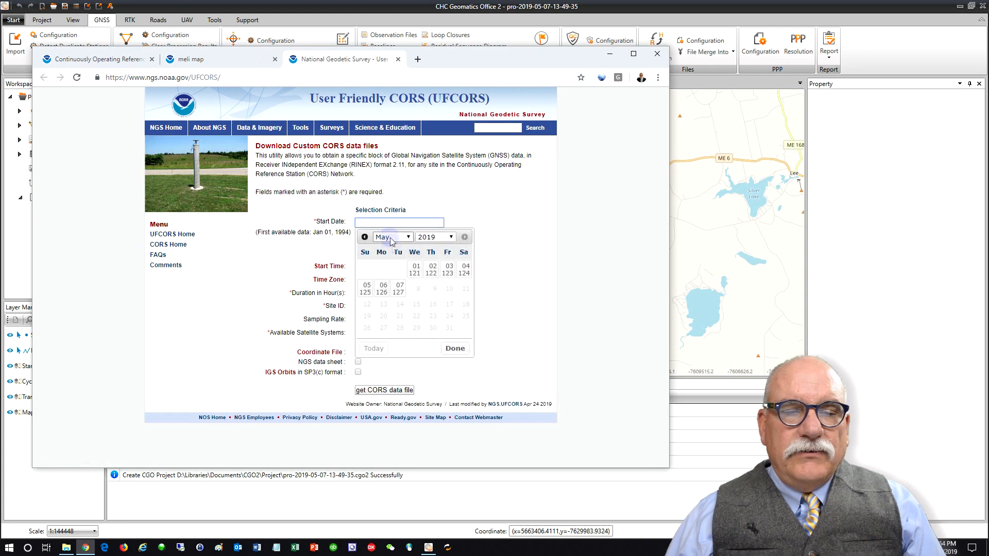
pyautogui.click(413, 270)
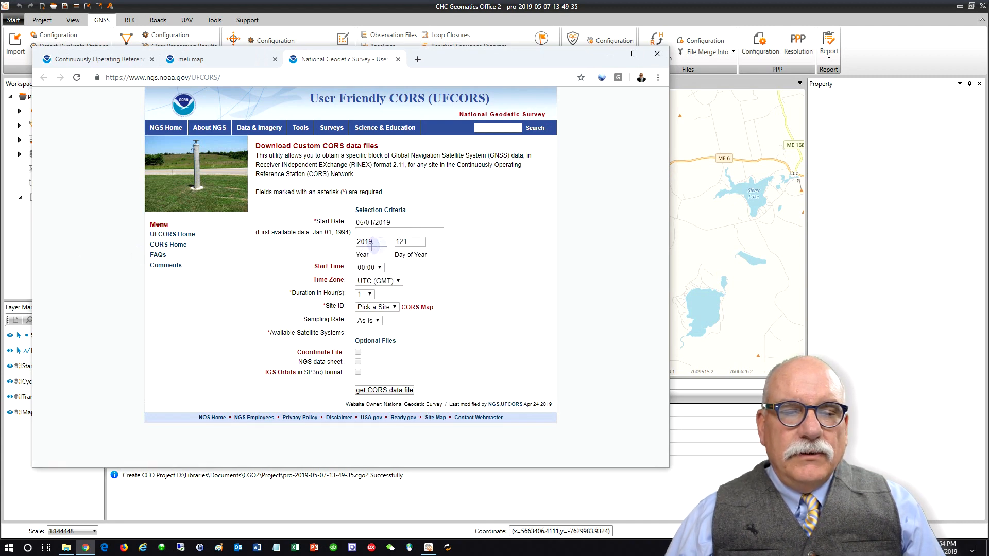
pyautogui.click(379, 268)
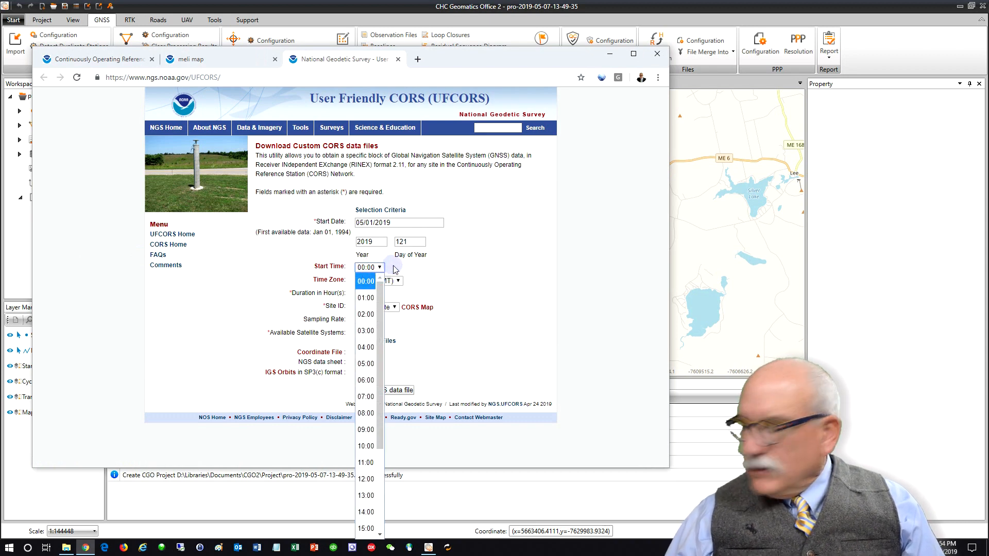
pyautogui.click(395, 270)
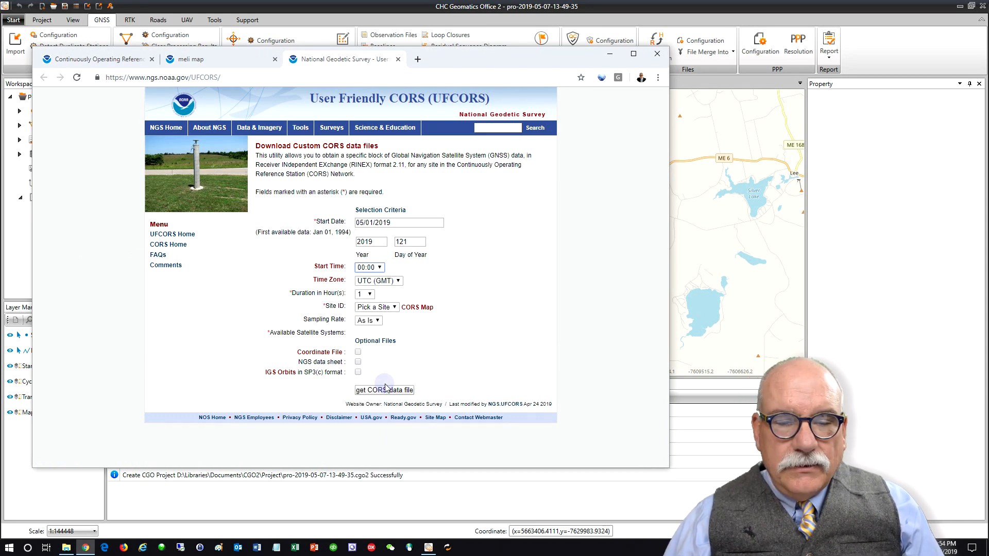
pyautogui.click(380, 267)
pyautogui.scroll(-3, 365, 392)
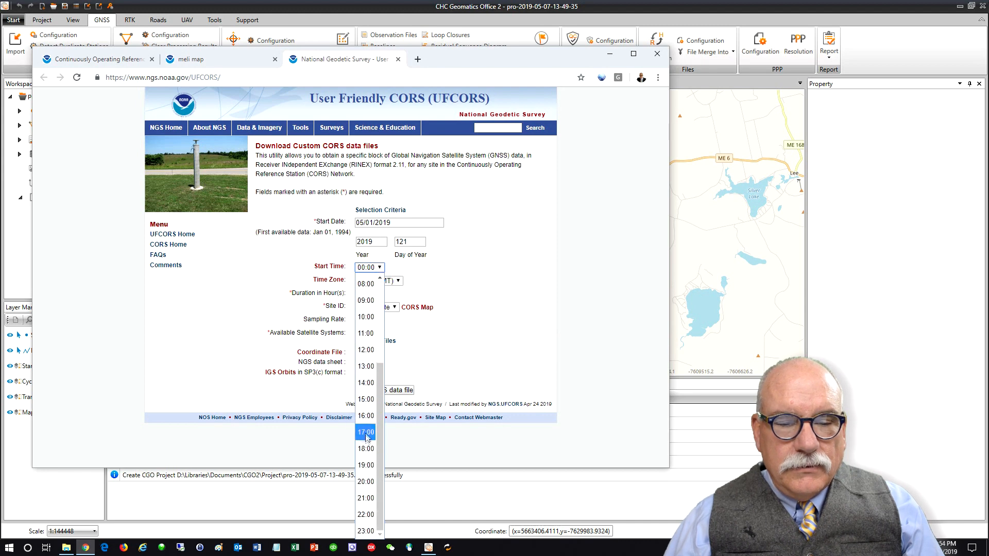
pyautogui.click(365, 431)
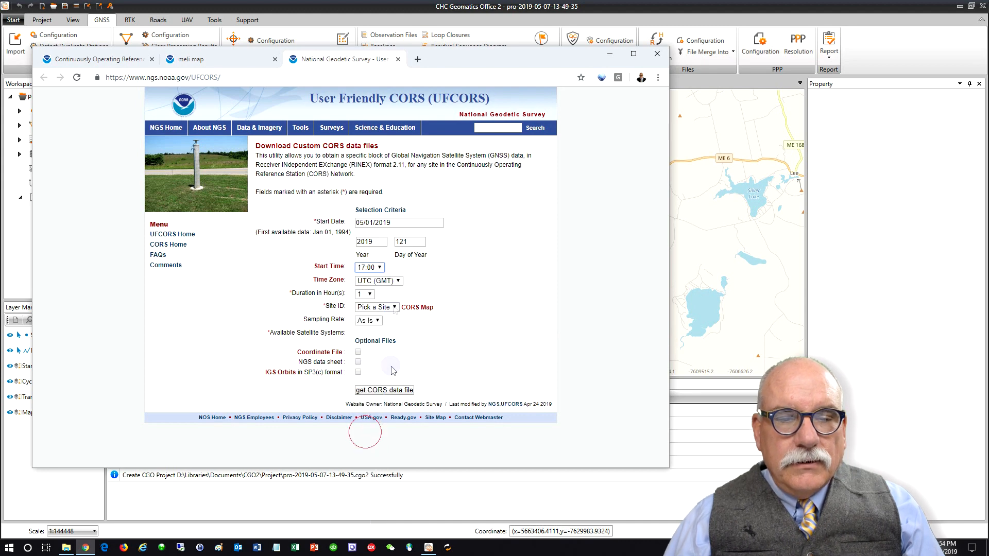
# Step: Set the data request's duration to 4 hours and its site ID to MELI
pyautogui.click(366, 294)
pyautogui.scroll(-2, 362, 282)
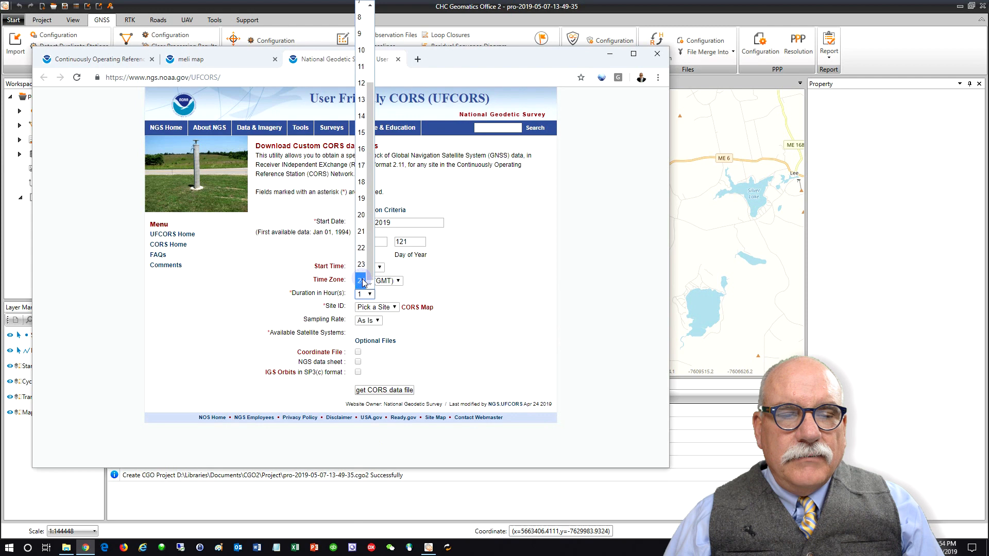
pyautogui.scroll(2, 363, 282)
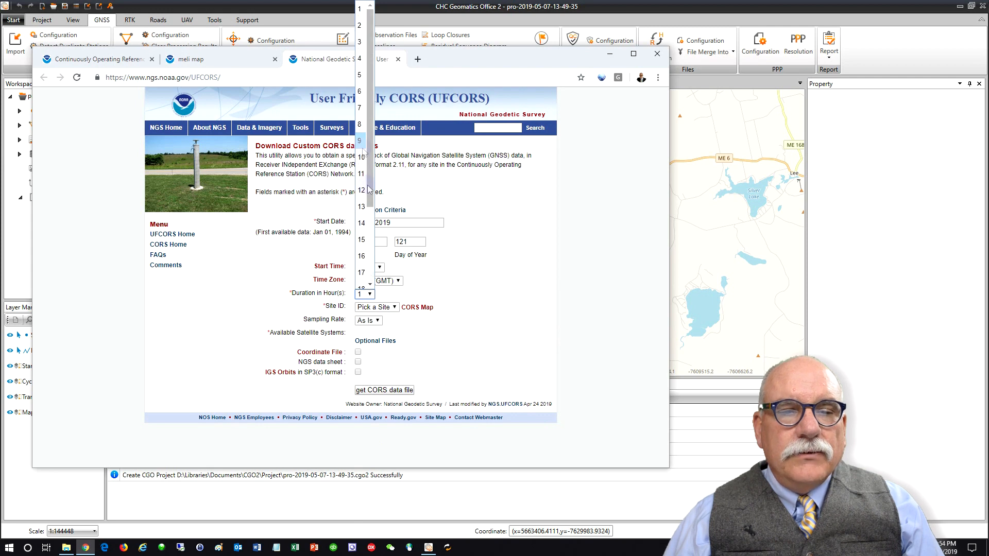
pyautogui.click(369, 61)
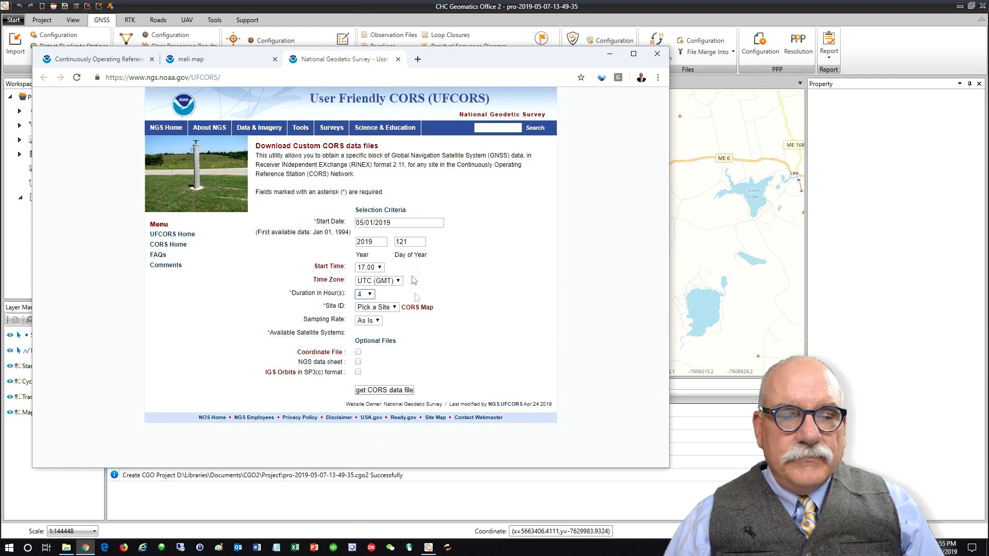
pyautogui.click(395, 308)
pyautogui.write('ma')
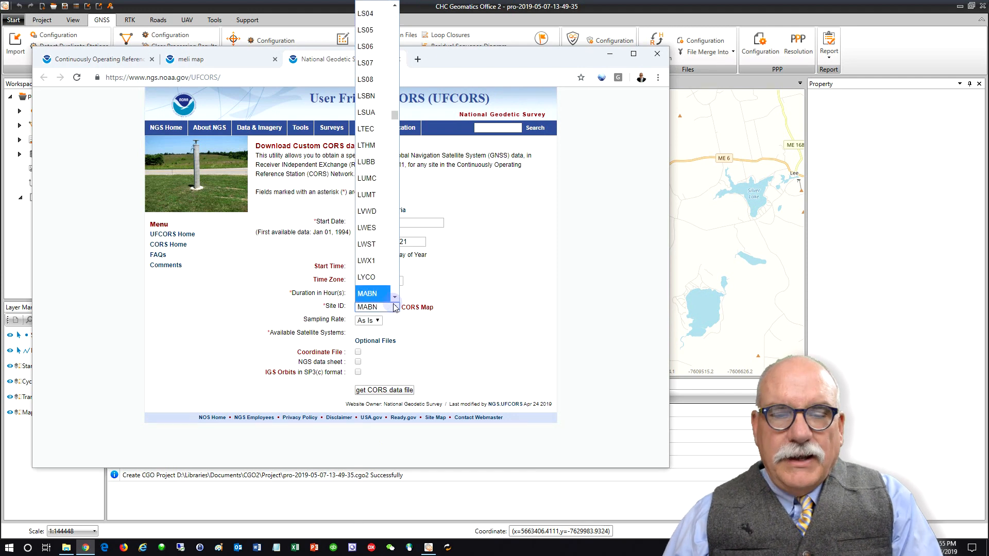
pyautogui.scroll(-10, 369, 285)
pyautogui.scroll(-4, 369, 282)
pyautogui.scroll(-3, 370, 282)
pyautogui.click(367, 164)
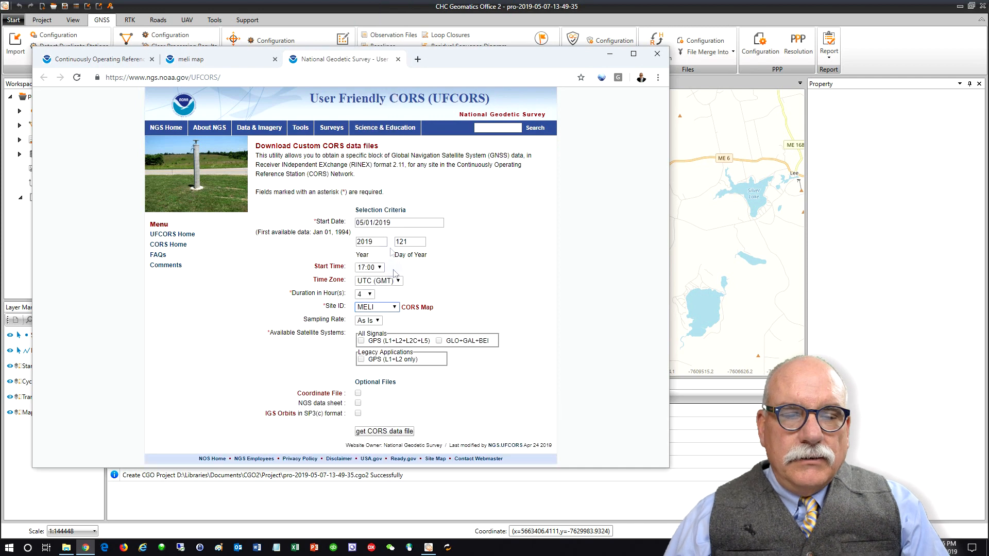
# Step: Request the CORS data file with GPS (L1+L2 only), including the coordinate file, NGS data sheet and IGS orbits
pyautogui.click(361, 360)
pyautogui.click(358, 393)
pyautogui.click(358, 402)
pyautogui.click(358, 414)
pyautogui.click(376, 431)
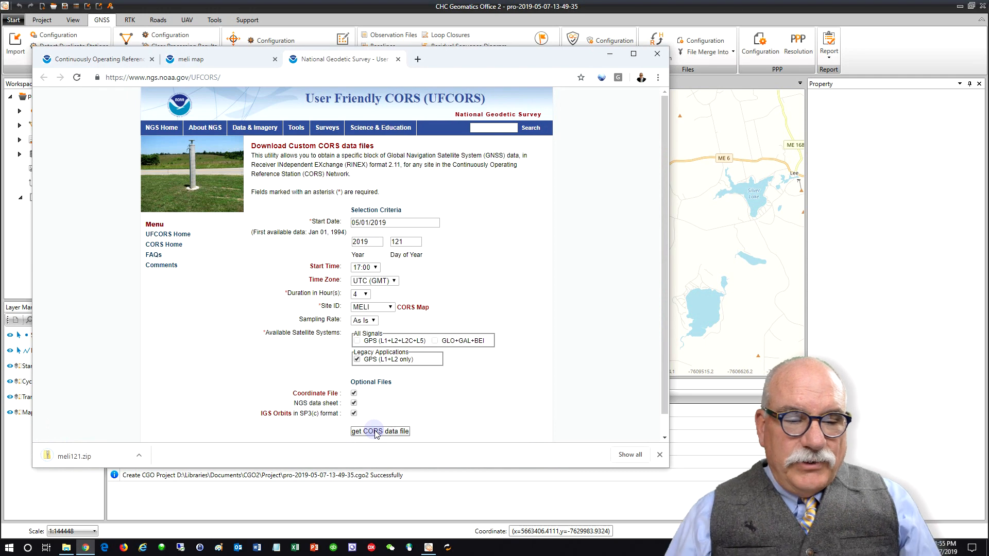
# Step: Create a folder named CORS in D:\_tmp\3 and place the downloaded meli121.zip in it
pyautogui.click(138, 455)
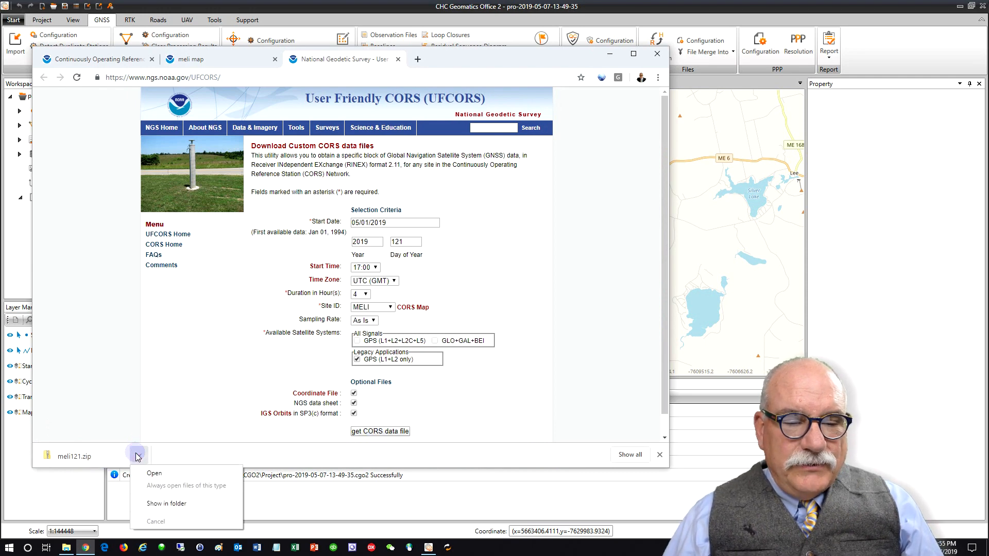
pyautogui.click(166, 503)
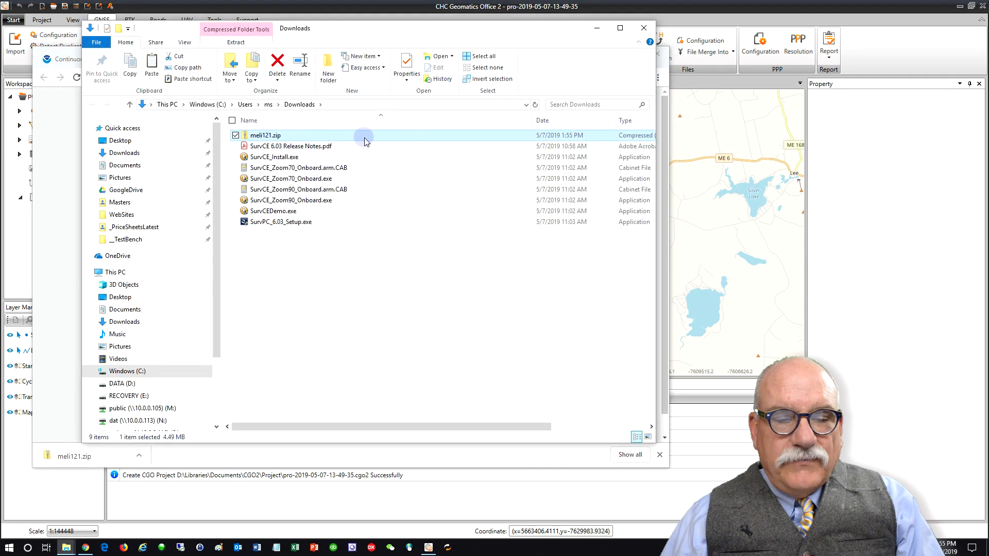
pyautogui.click(71, 547)
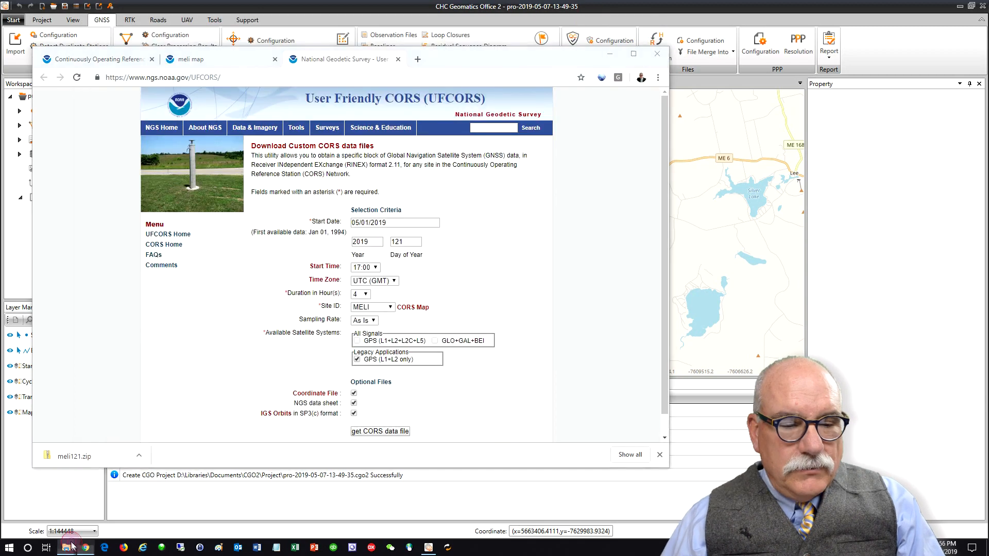
pyautogui.click(72, 547)
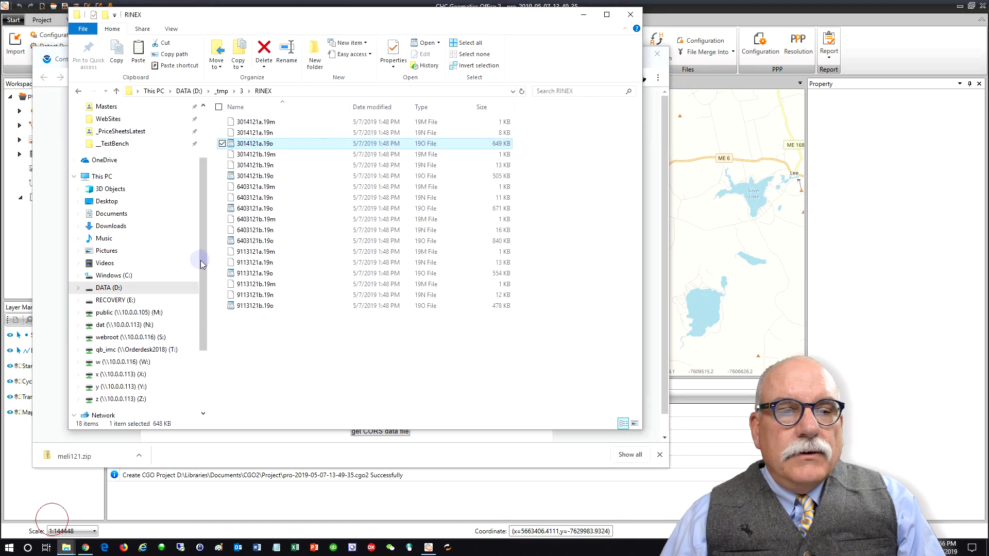
pyautogui.click(242, 91)
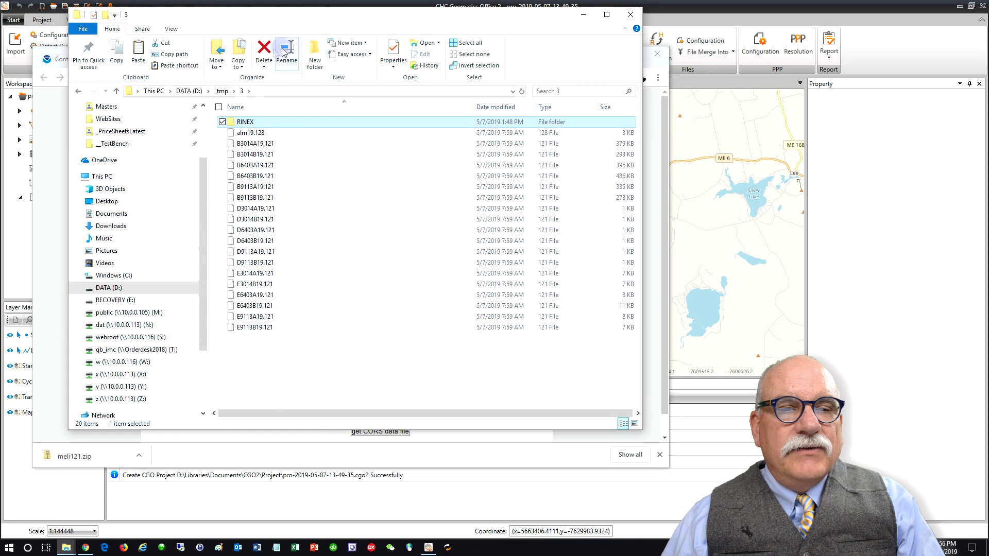
pyautogui.click(314, 52)
pyautogui.write('CO')
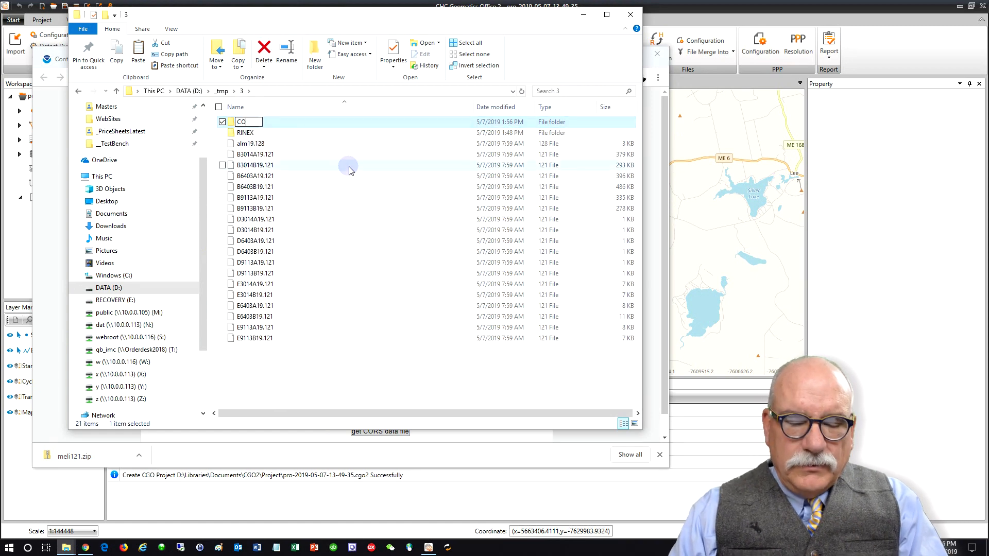
pyautogui.press('Return')
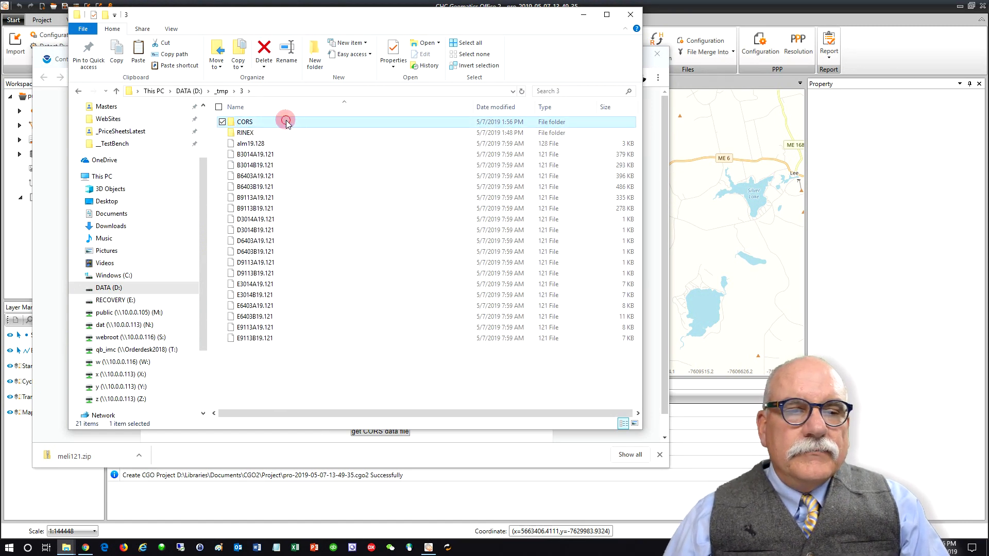
pyautogui.doubleClick(286, 122)
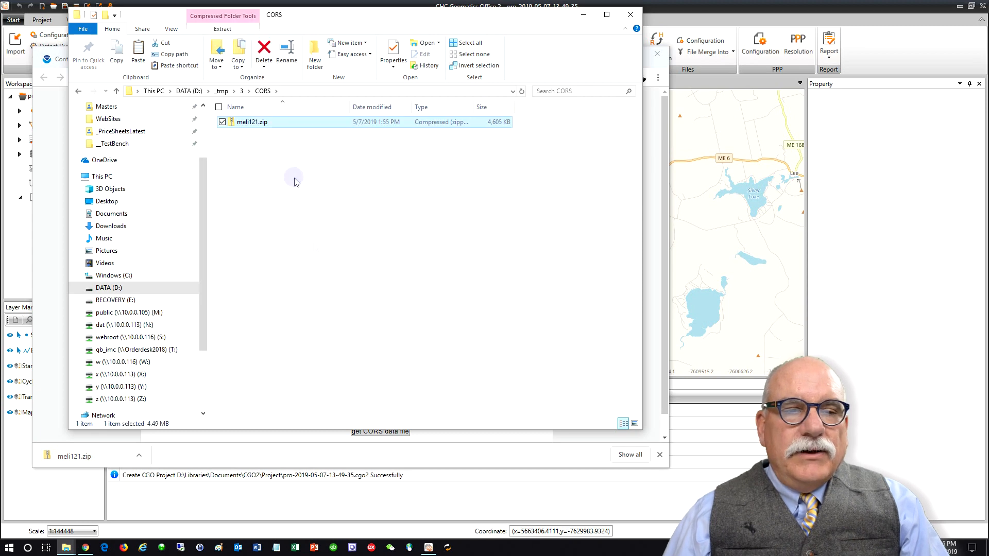
# Step: Extract meli121.zip directly into the CORS folder with 7-Zip
pyautogui.rightClick(268, 123)
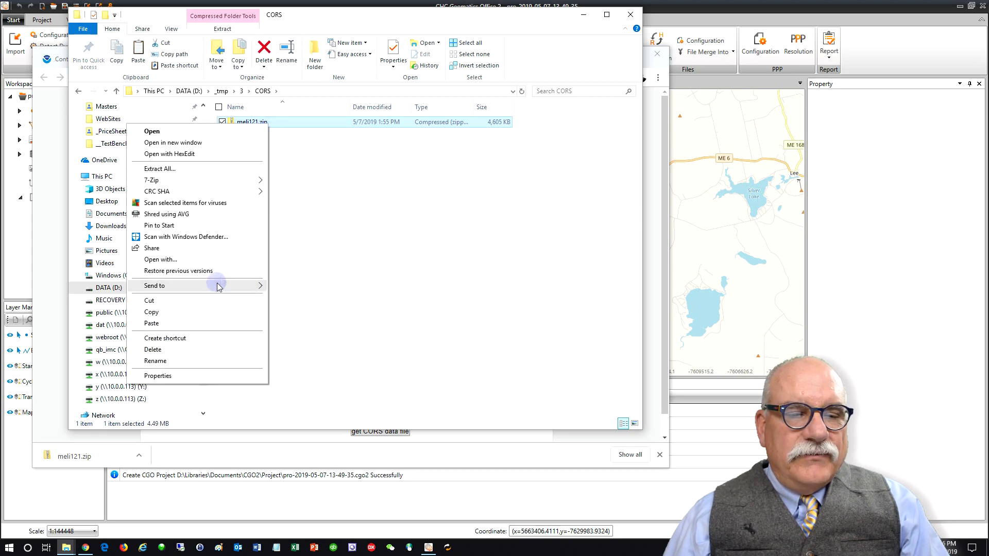
pyautogui.click(228, 183)
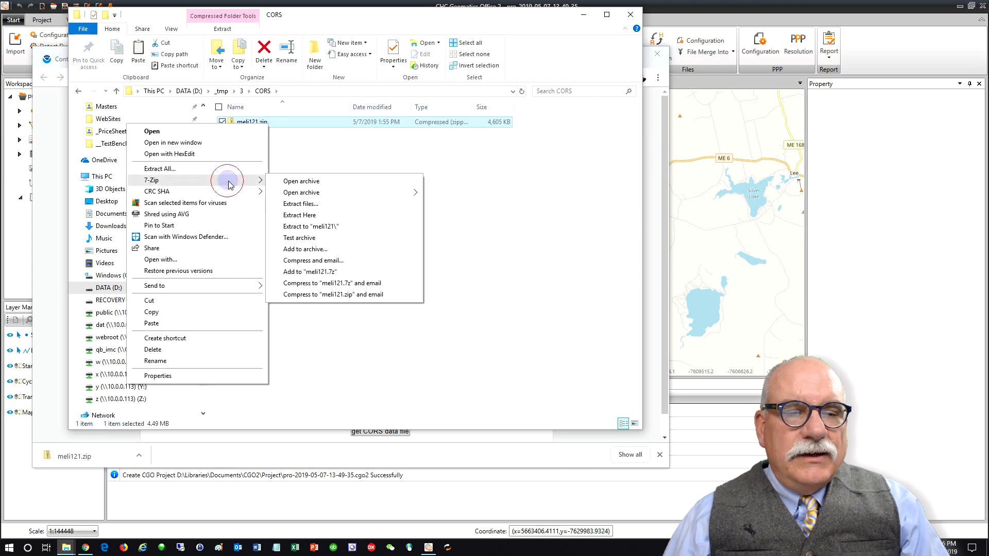
pyautogui.click(305, 215)
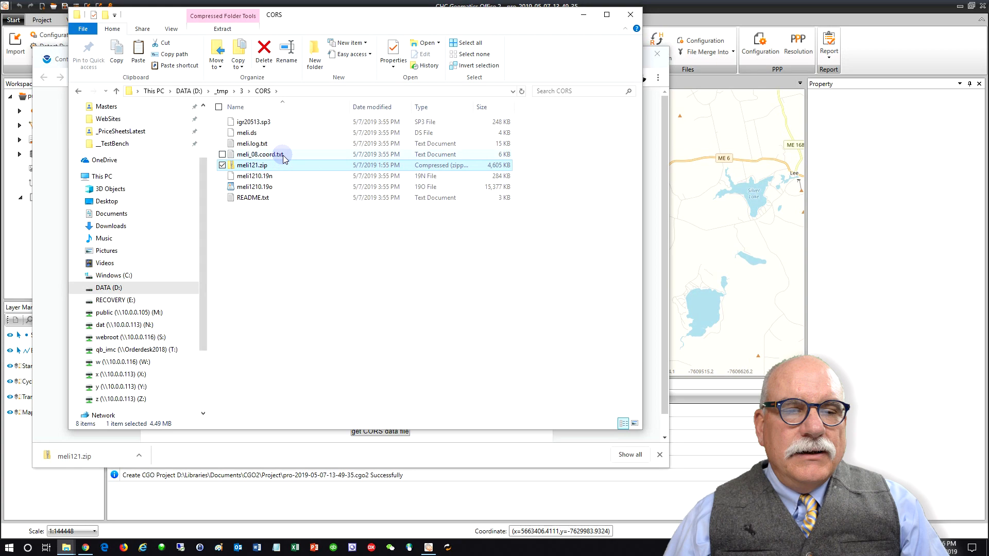
# Step: Open meli_08.coord.txt in WordPad, examine the station's published positions, and return to CHC Geomatics Office 2
pyautogui.doubleClick(273, 154)
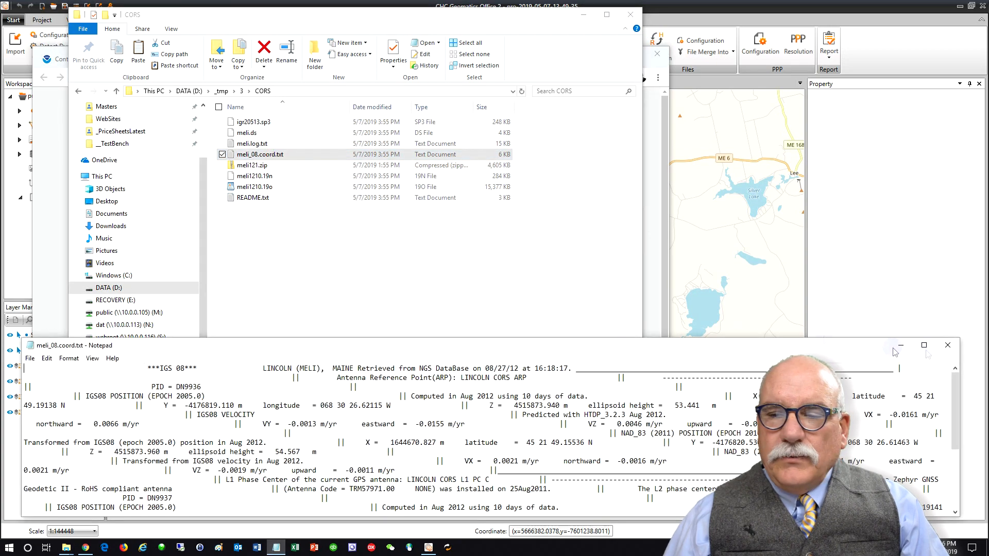
pyautogui.hotkey('alt', 'F4')
pyautogui.rightClick(266, 154)
pyautogui.moveTo(198, 276)
pyautogui.click(309, 302)
pyautogui.scroll(-5, 309, 273)
pyautogui.scroll(-8, 309, 273)
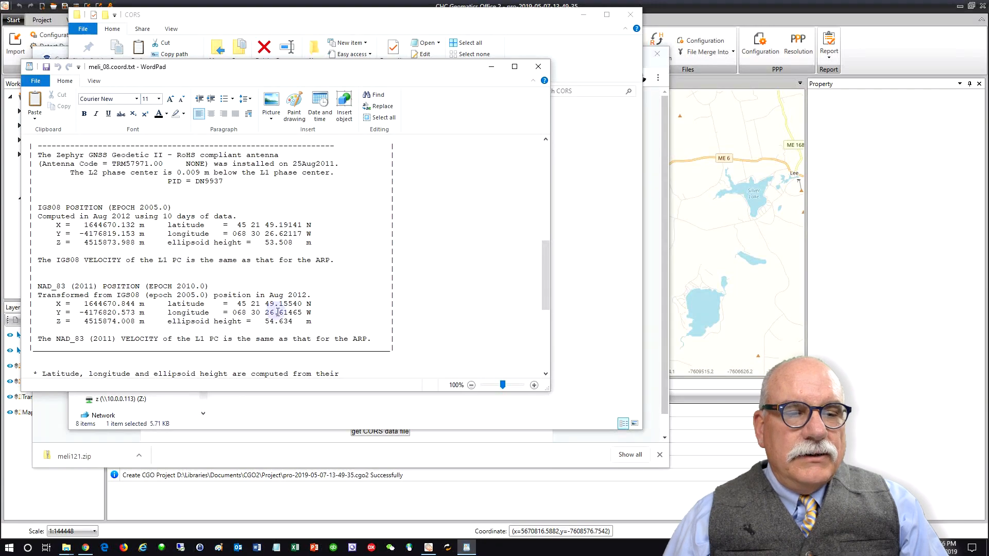
pyautogui.scroll(3, 276, 312)
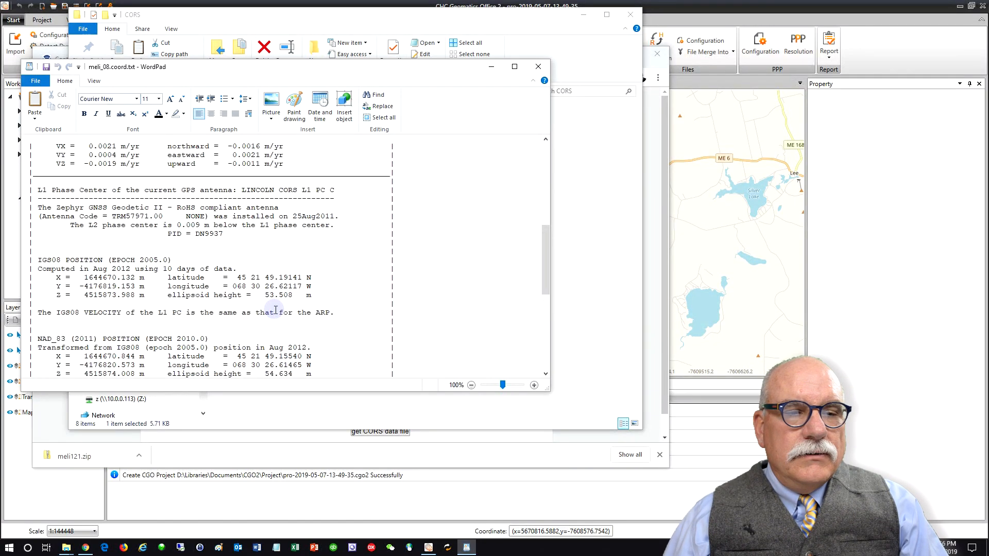
pyautogui.scroll(5, 276, 309)
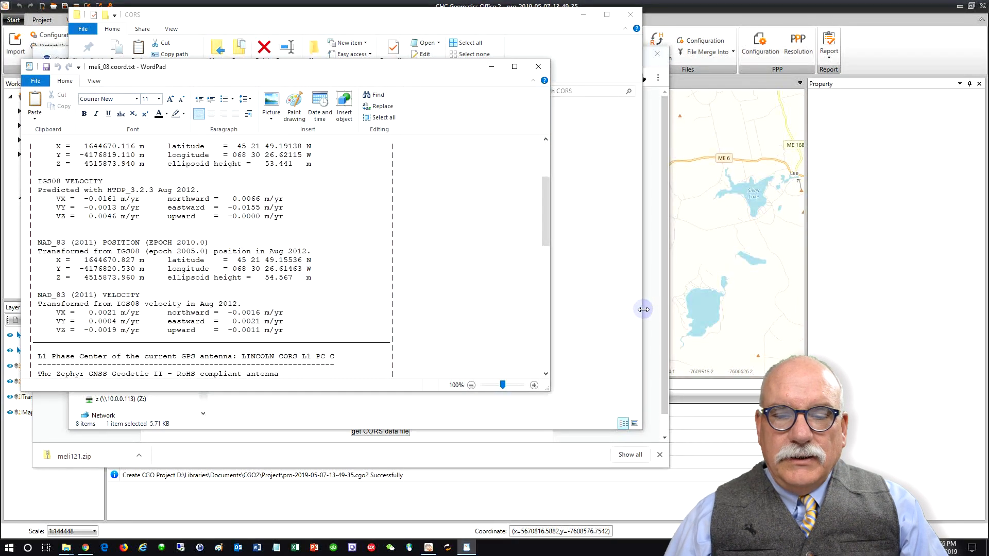
pyautogui.click(861, 281)
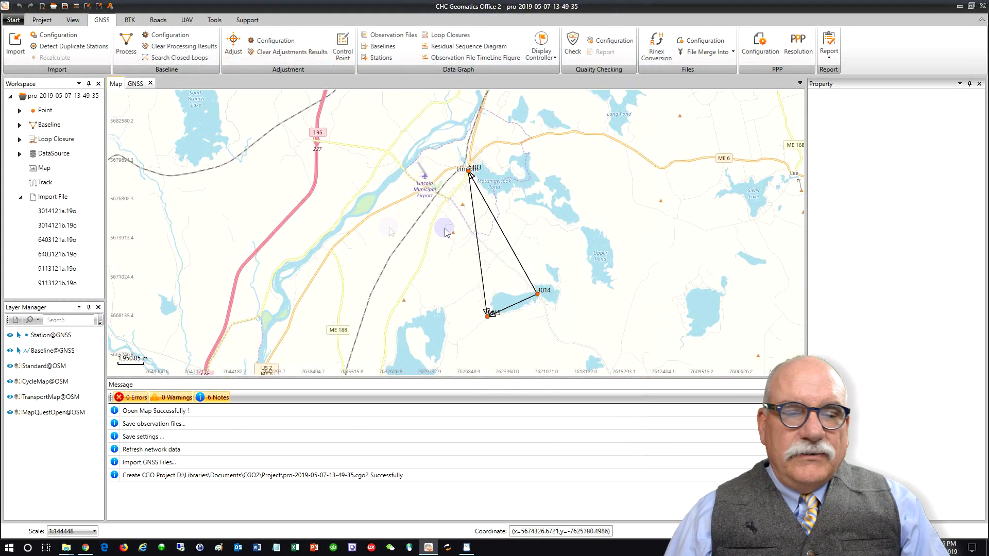
# Step: Import the observation file meli1210.19o from the CORS folder in D:\_tmp\3, accepting its antenna and receiver settings
pyautogui.click(135, 83)
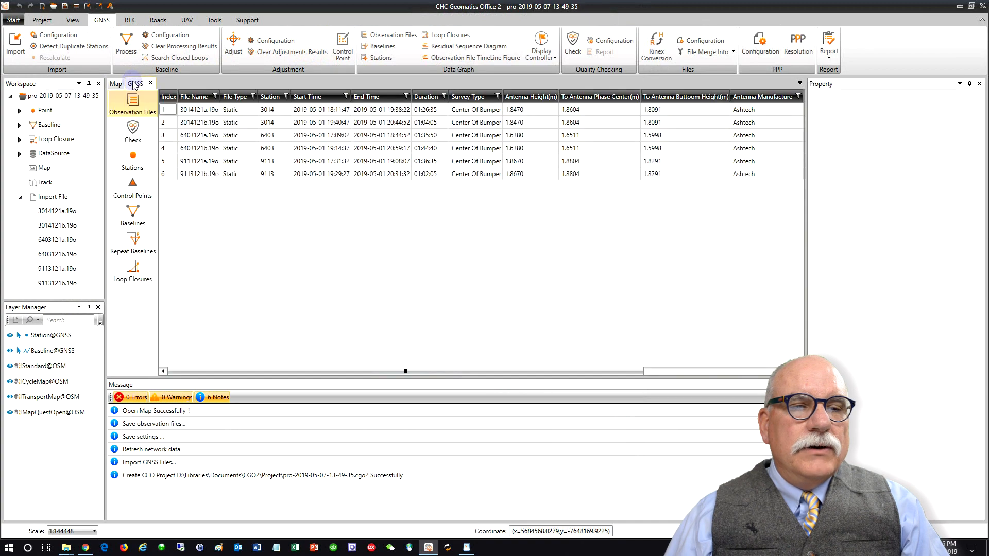
pyautogui.click(15, 46)
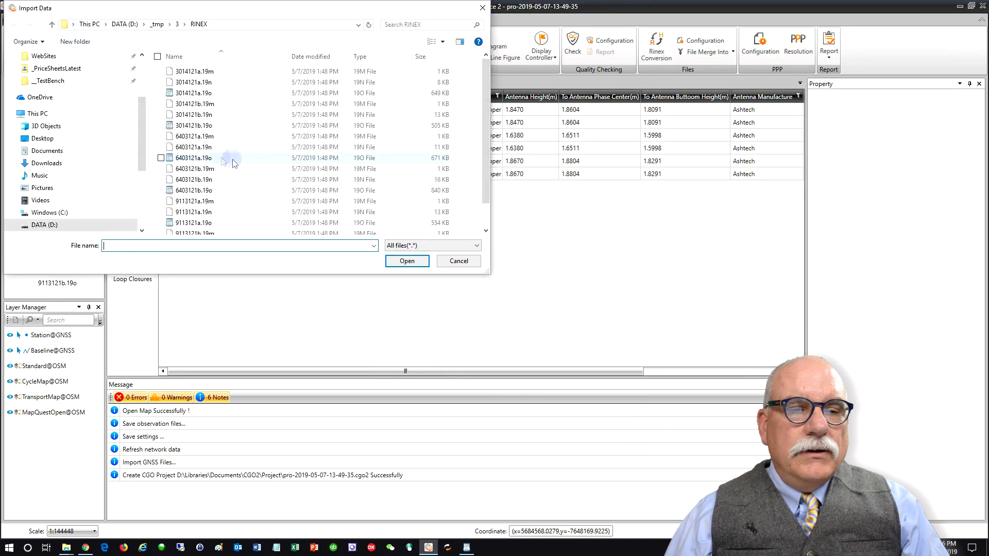
pyautogui.click(176, 24)
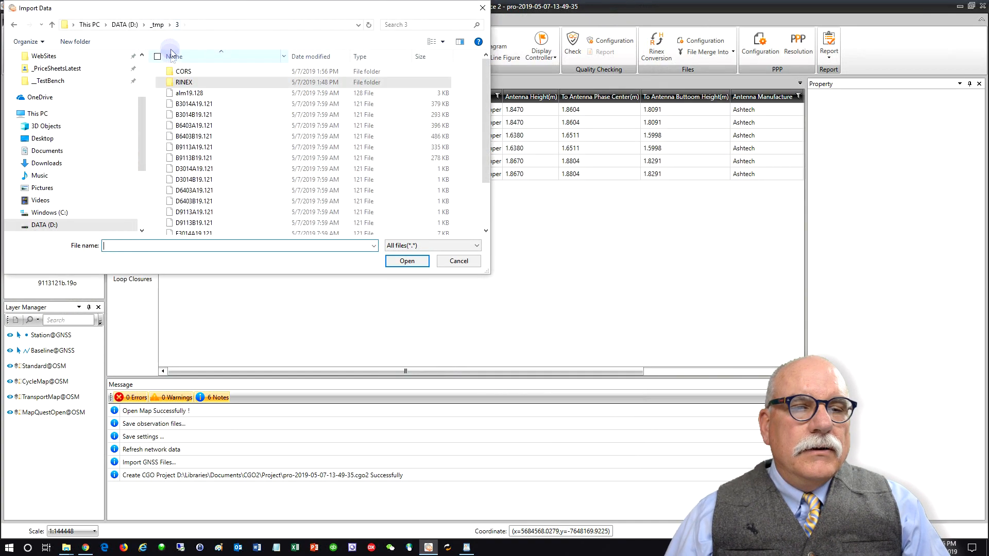
pyautogui.doubleClick(180, 71)
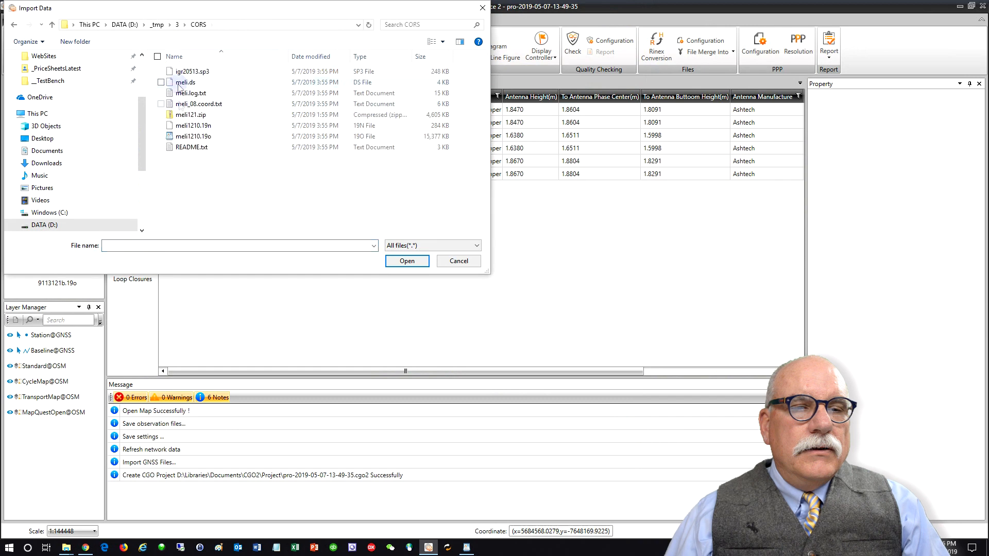
pyautogui.click(186, 136)
pyautogui.click(395, 261)
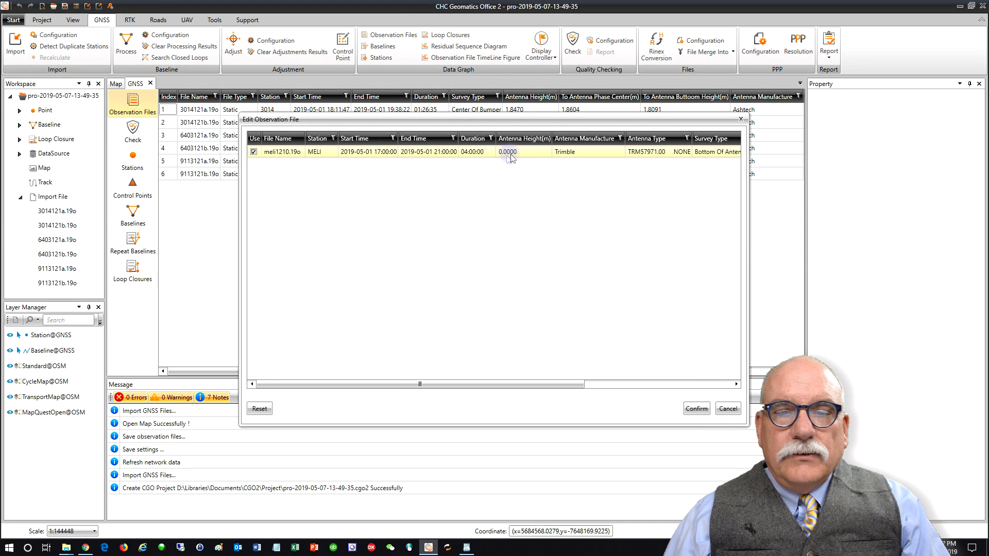
pyautogui.moveTo(580, 384); pyautogui.dragTo(743, 402)
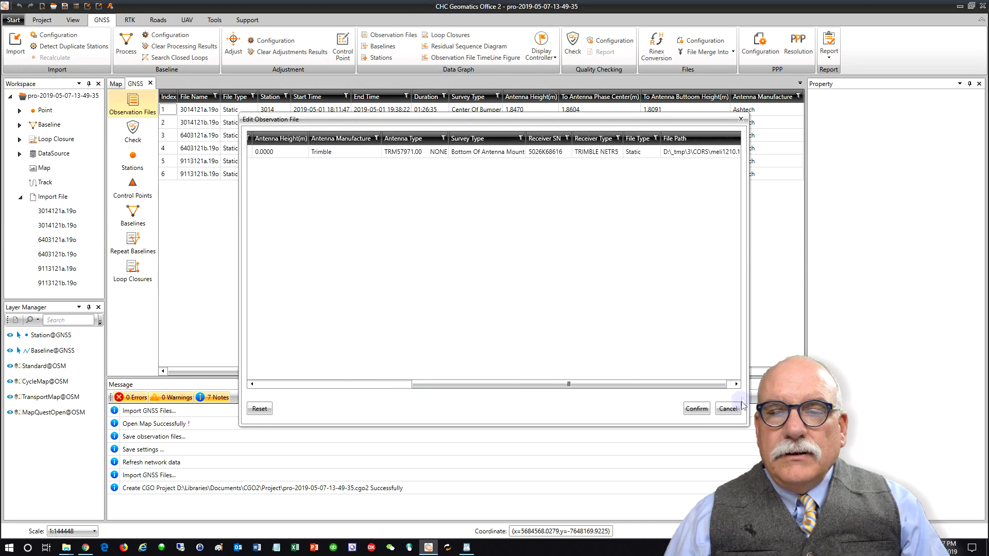
pyautogui.click(697, 409)
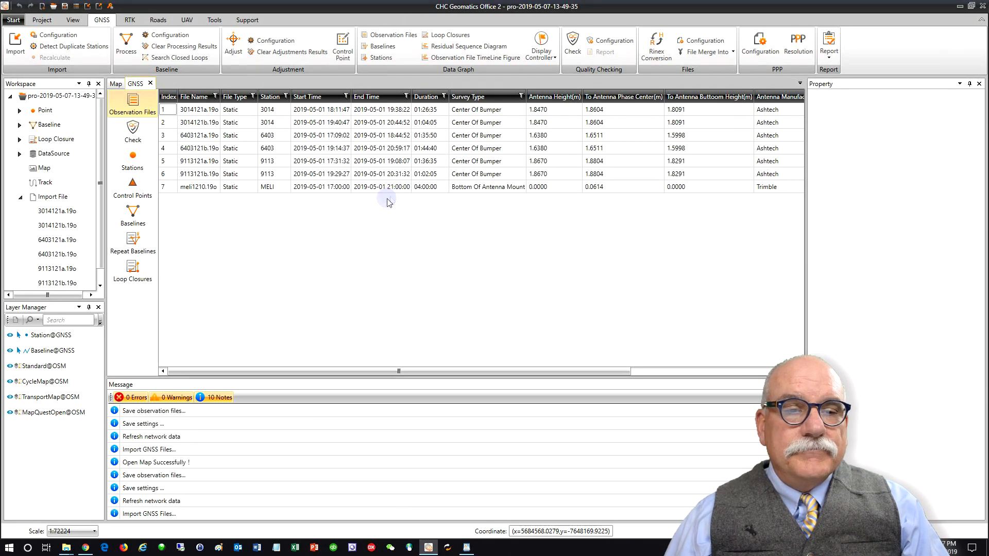
# Step: Mark station MELI as a control point in the project's station list
pyautogui.click(134, 159)
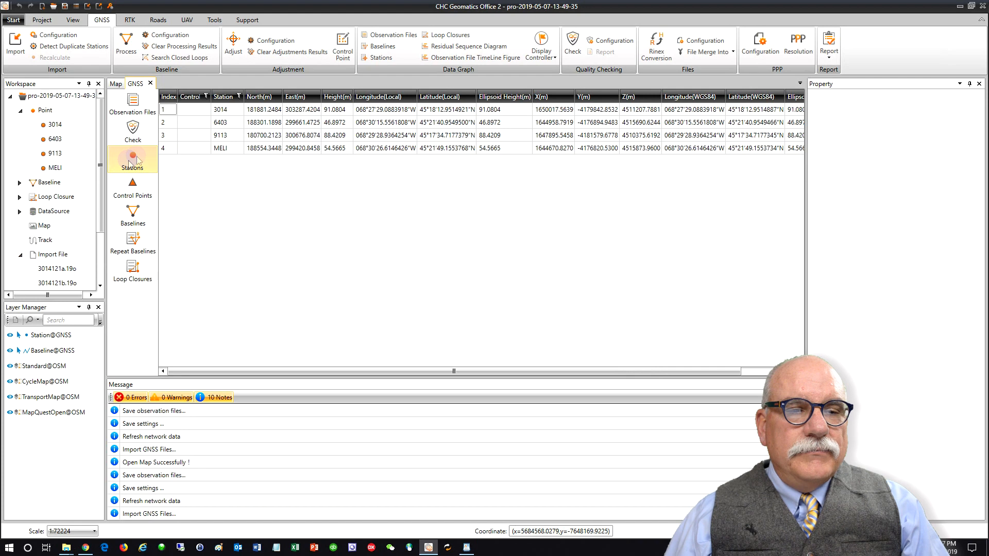
pyautogui.click(221, 149)
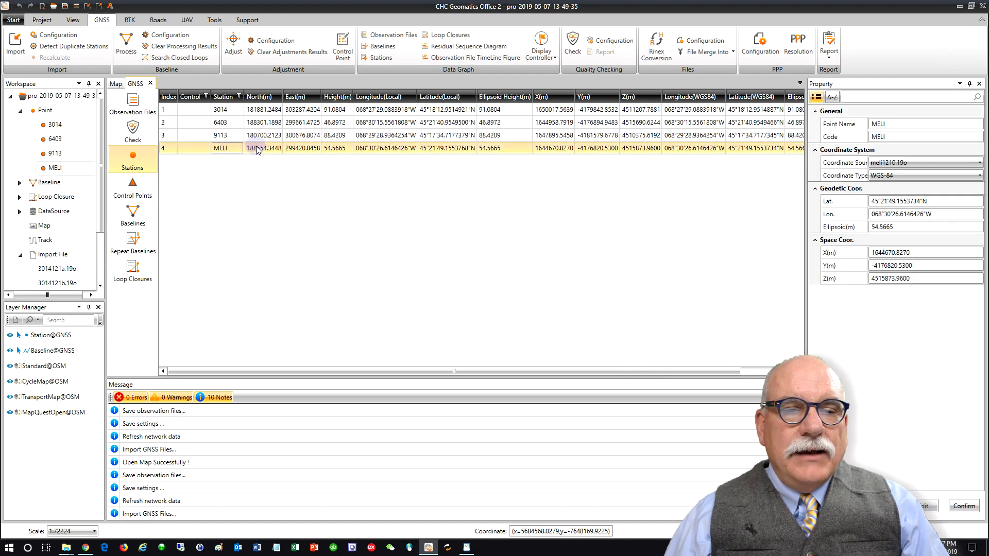
pyautogui.rightClick(256, 150)
pyautogui.click(234, 154)
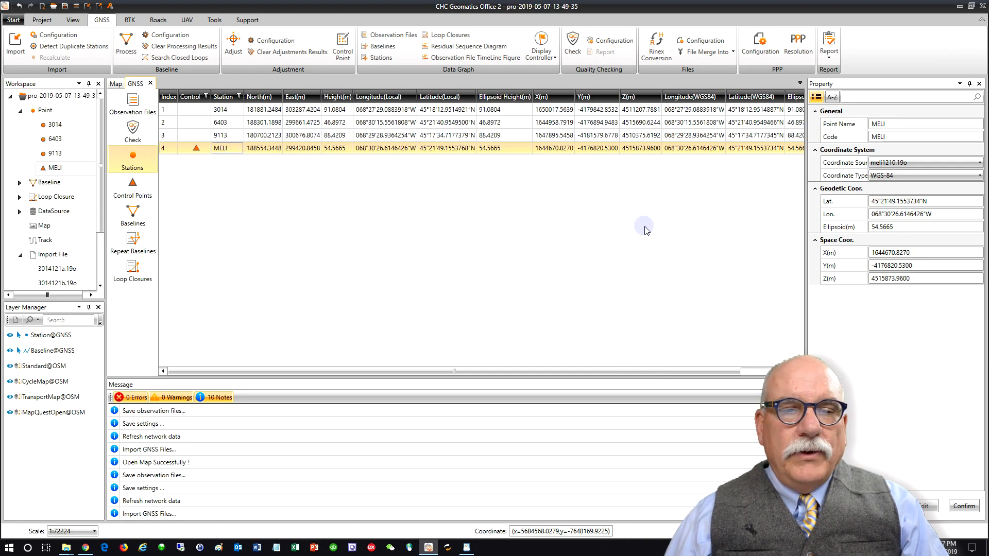
pyautogui.click(944, 179)
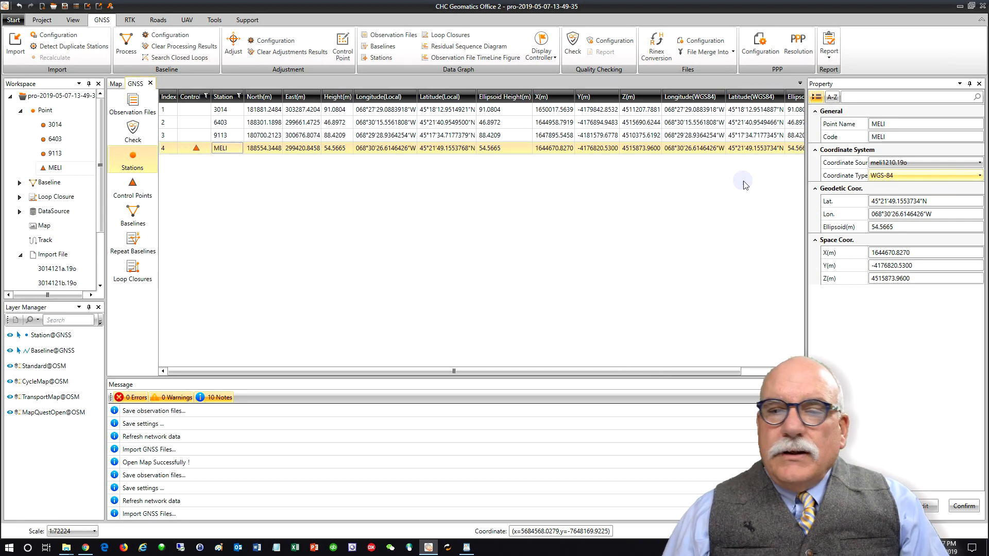
# Step: Set the local constraint of control point MELI to Lat-Lon-Height
pyautogui.click(146, 192)
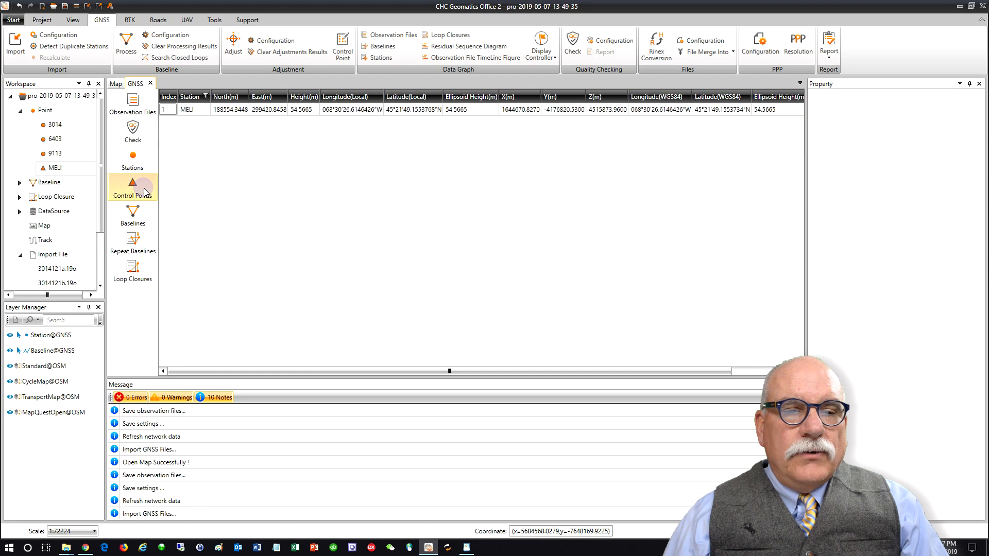
pyautogui.click(184, 111)
pyautogui.click(959, 252)
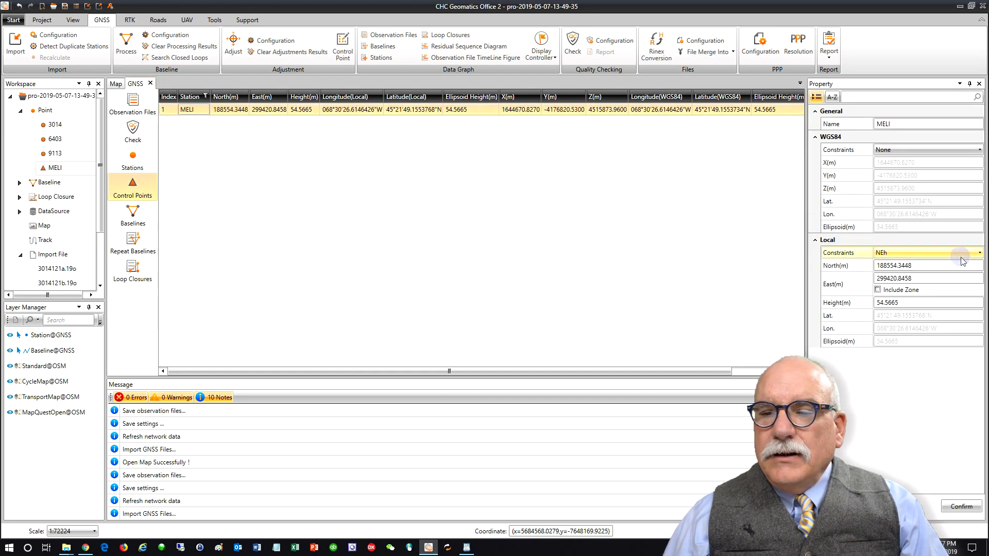
pyautogui.click(979, 255)
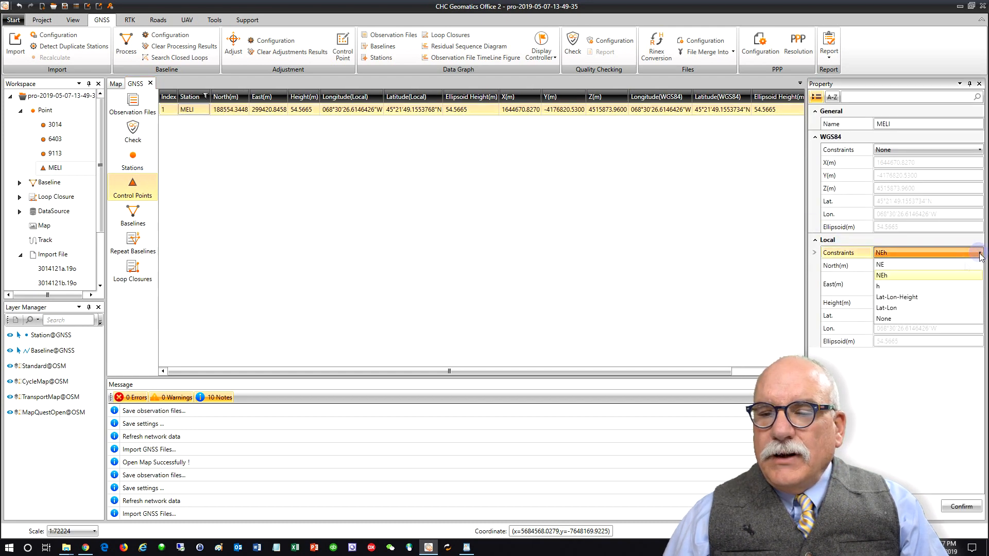
pyautogui.click(914, 299)
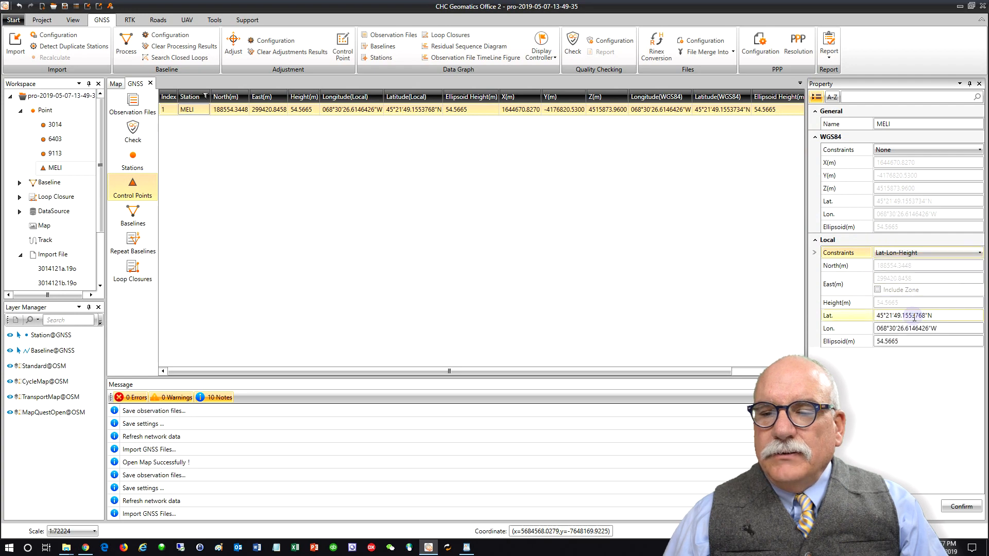
# Step: Copy the NAD_83 (2011) latitude 45 21 49.15536 N from meli_08.coord.txt into MELI's local latitude
pyautogui.hotkey('alt', 'Tab')
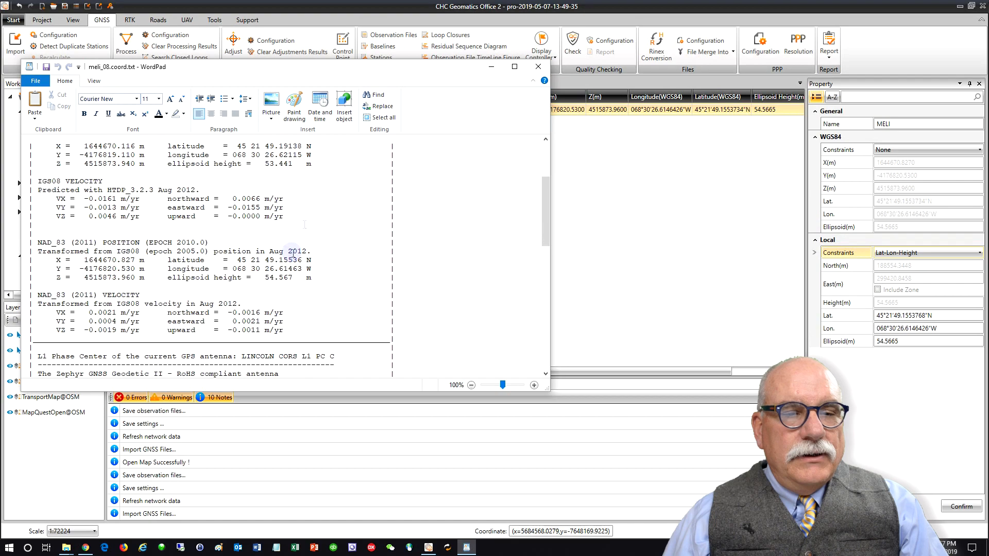
pyautogui.scroll(1, 312, 217)
pyautogui.scroll(3, 313, 216)
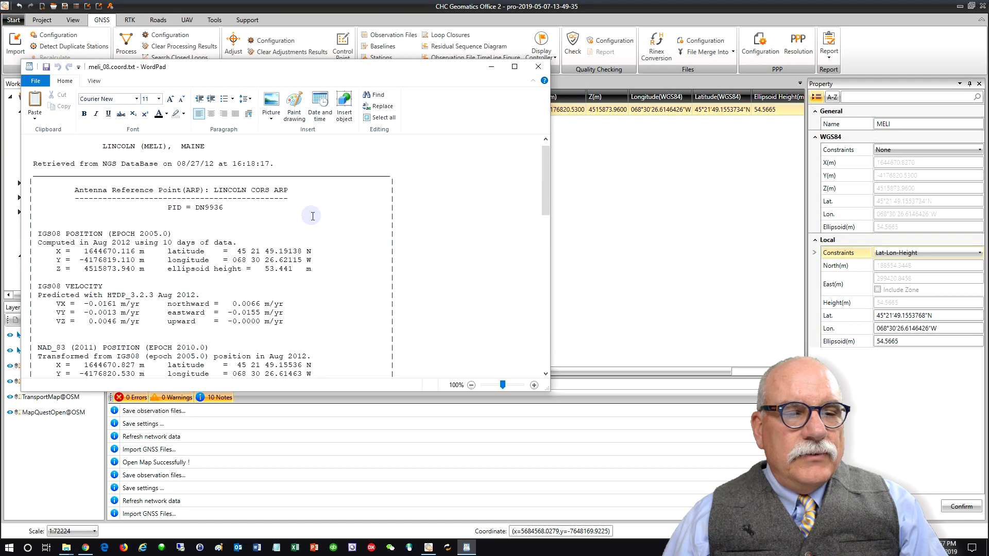
pyautogui.scroll(-1, 313, 216)
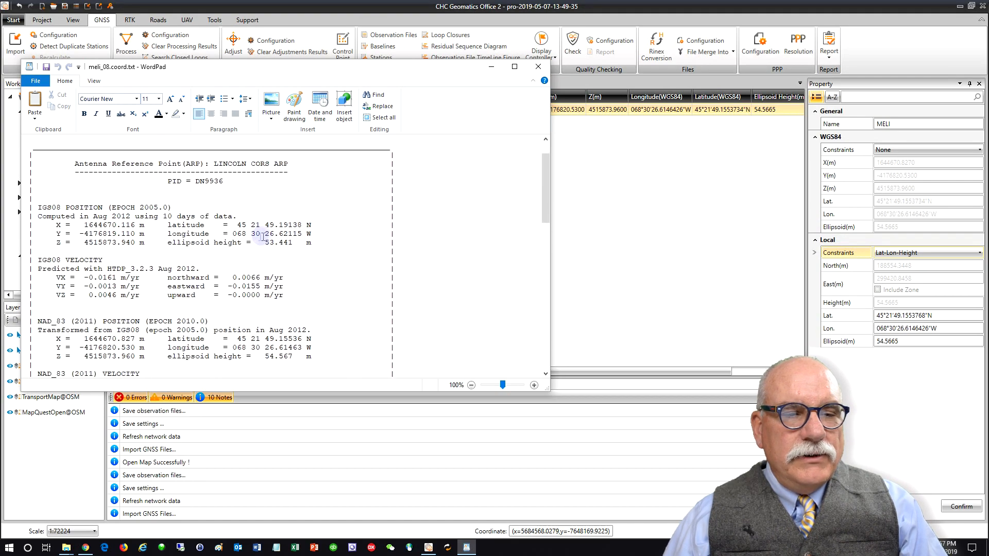
pyautogui.scroll(-3, 237, 240)
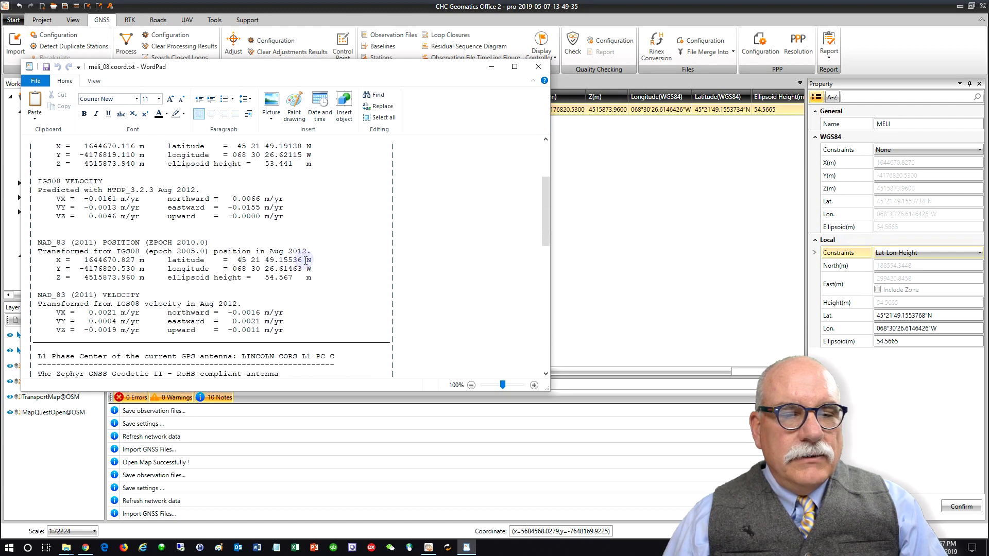
pyautogui.moveTo(310, 260); pyautogui.dragTo(238, 259)
pyautogui.hotkey('ctrl', 'c')
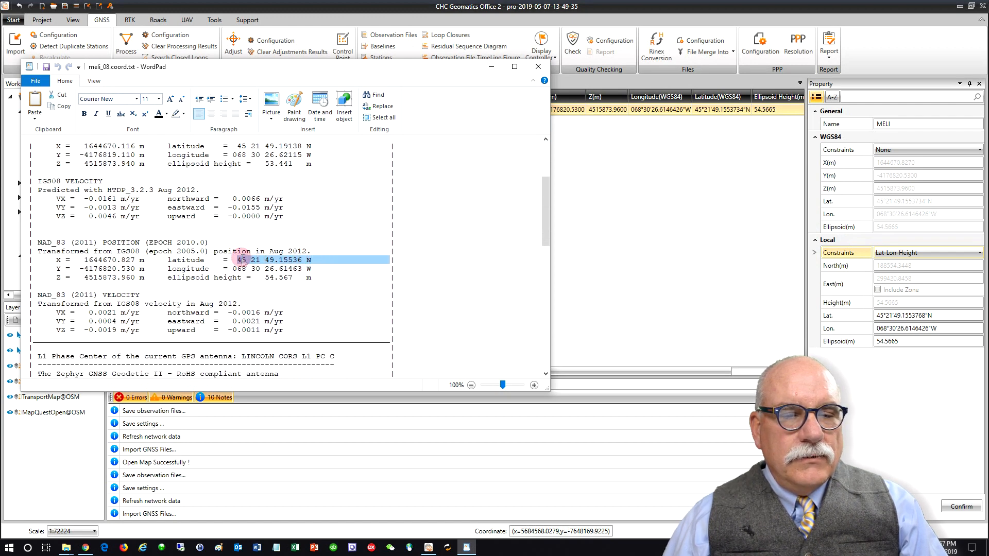
pyautogui.click(912, 315)
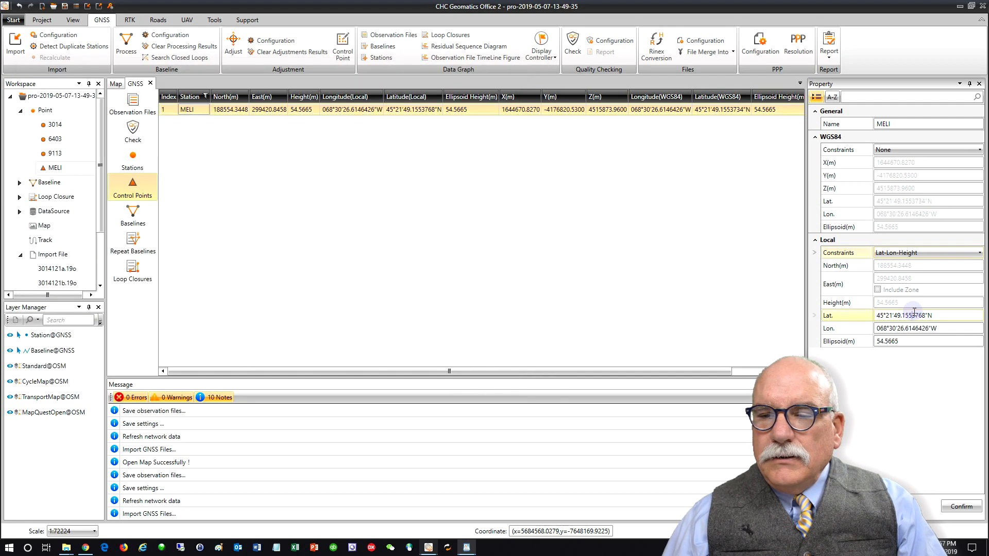
pyautogui.hotkey('ctrl', 'a')
pyautogui.hotkey('ctrl', 'v')
# Step: Copy the NAD_83 (2011) longitude 068 30 26.61463 W from meli_08.coord.txt into MELI's local longitude
pyautogui.hotkey('alt', 'Tab')
pyautogui.click(305, 265)
pyautogui.moveTo(233, 267); pyautogui.dragTo(311, 266)
pyautogui.hotkey('ctrl', 'c')
pyautogui.click(848, 329)
pyautogui.hotkey('ctrl', 'v')
# Step: Copy the NAD_83 (2011) ellipsoid height 54.567 from the coordinate file into MELI's local ellipsoid height and apply the control point changes
pyautogui.hotkey('alt', 'Tab')
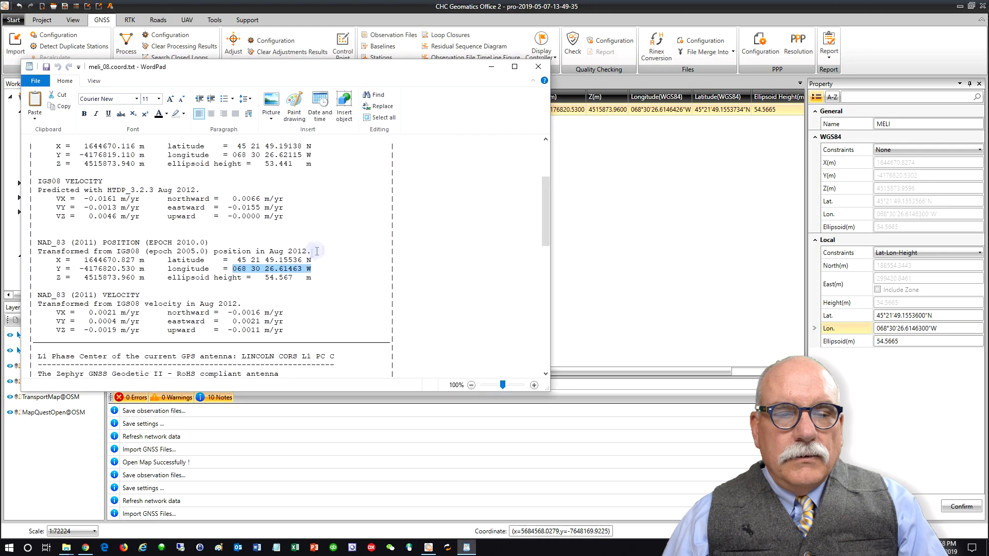
pyautogui.doubleClick(269, 277)
pyautogui.hotkey('ctrl', 'c')
pyautogui.hotkey('alt', 'Tab')
pyautogui.click(852, 341)
pyautogui.hotkey('ctrl', 'v')
pyautogui.click(961, 506)
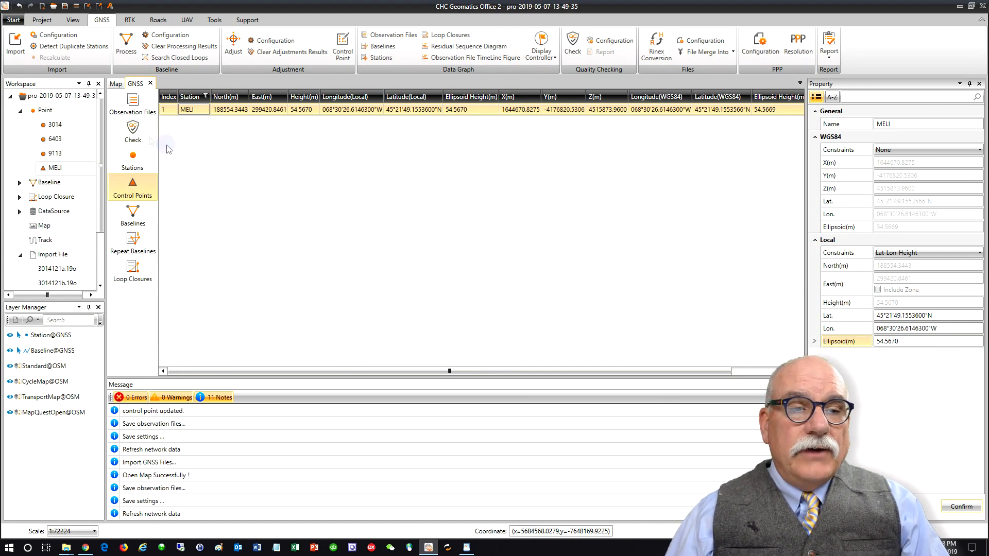
# Step: Review the station and baseline lists, and process all baselines, including those to MELI
pyautogui.click(141, 161)
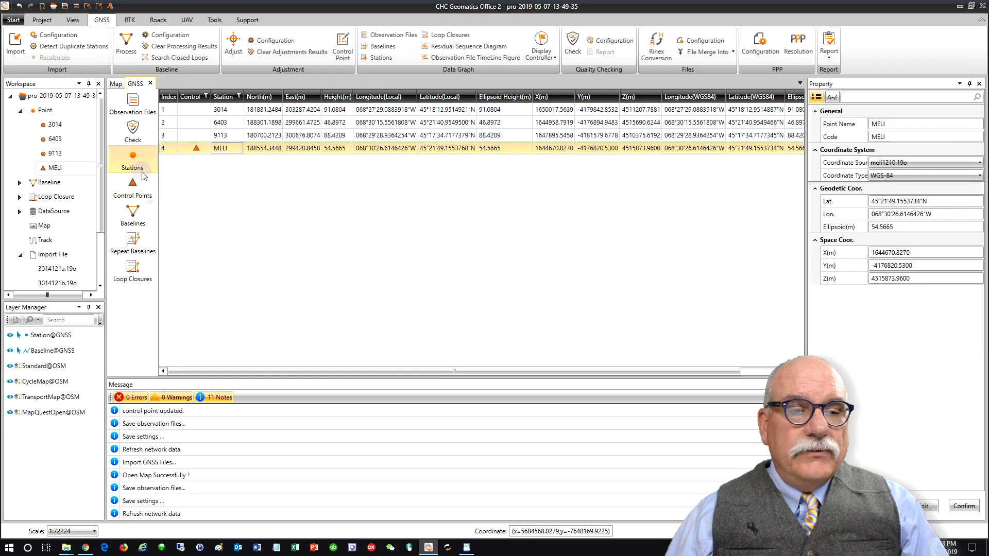
pyautogui.click(139, 214)
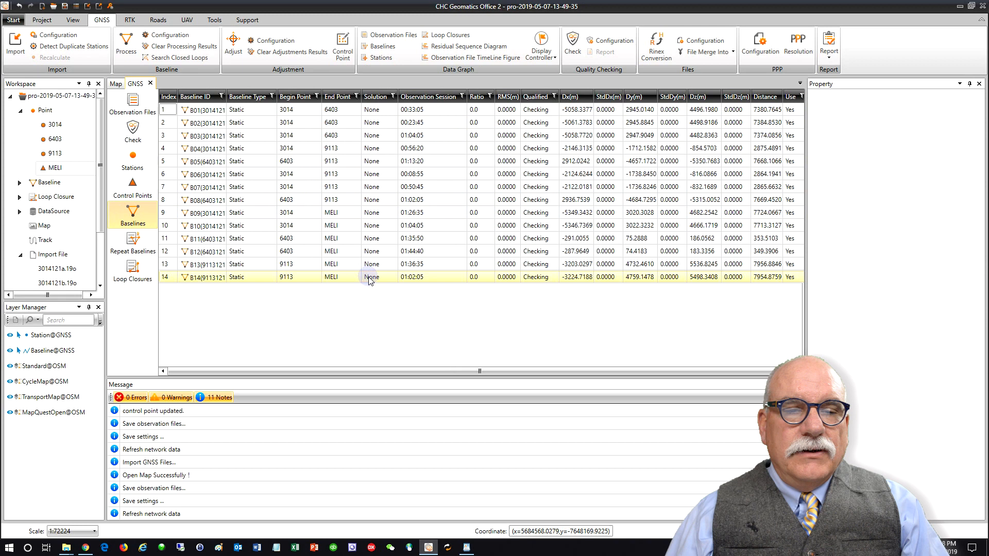
pyautogui.click(125, 45)
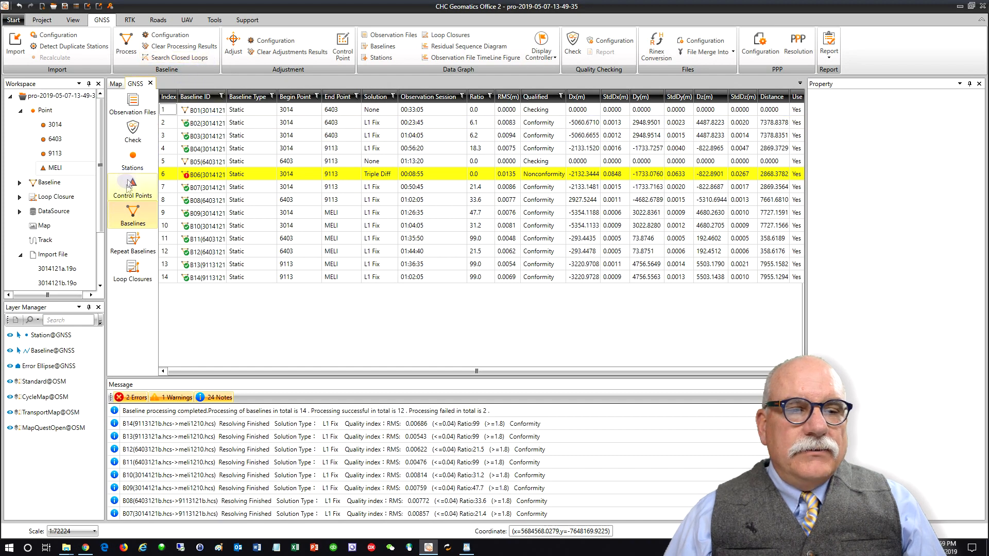
# Step: Check the station coordinates and run the network adjustment with Auto Adjustment
pyautogui.click(132, 160)
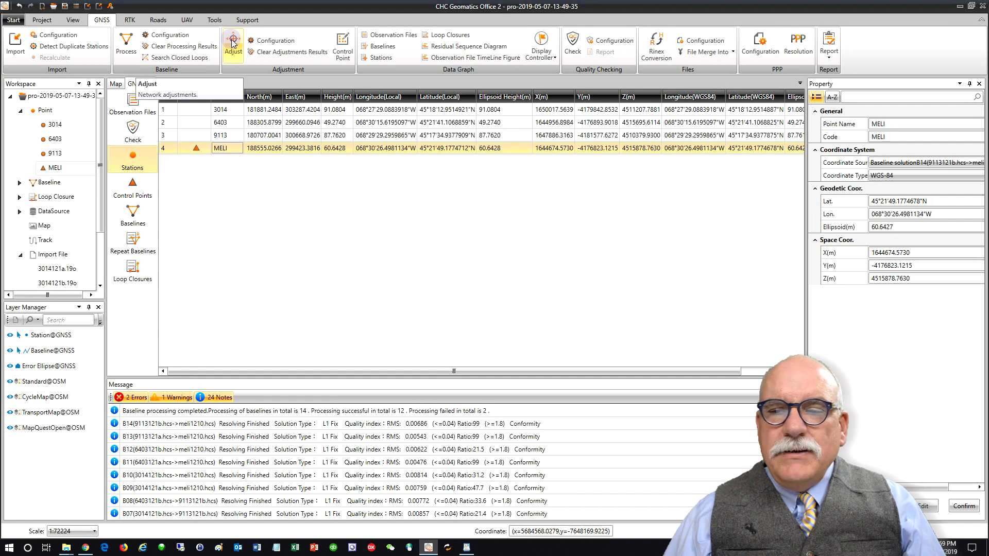
pyautogui.click(232, 44)
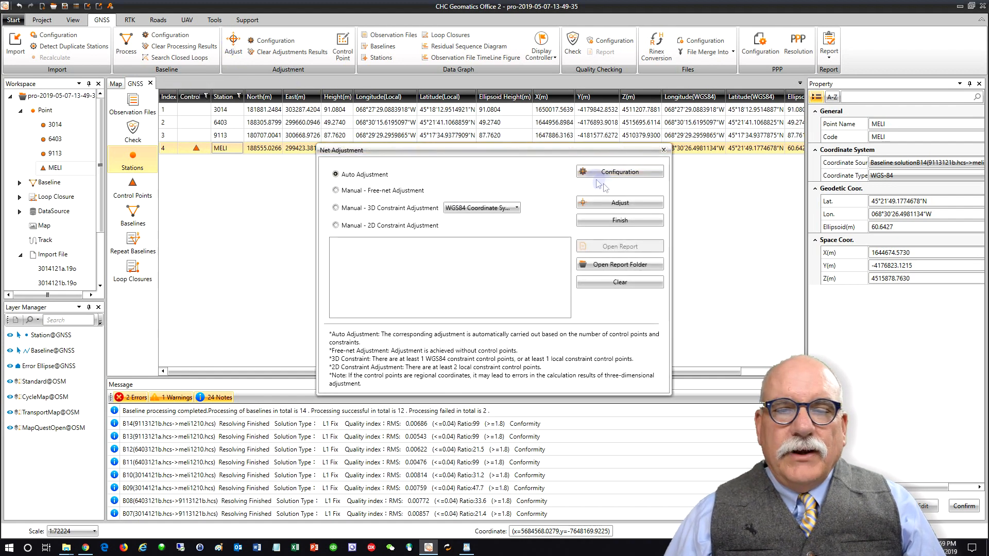
pyautogui.click(612, 204)
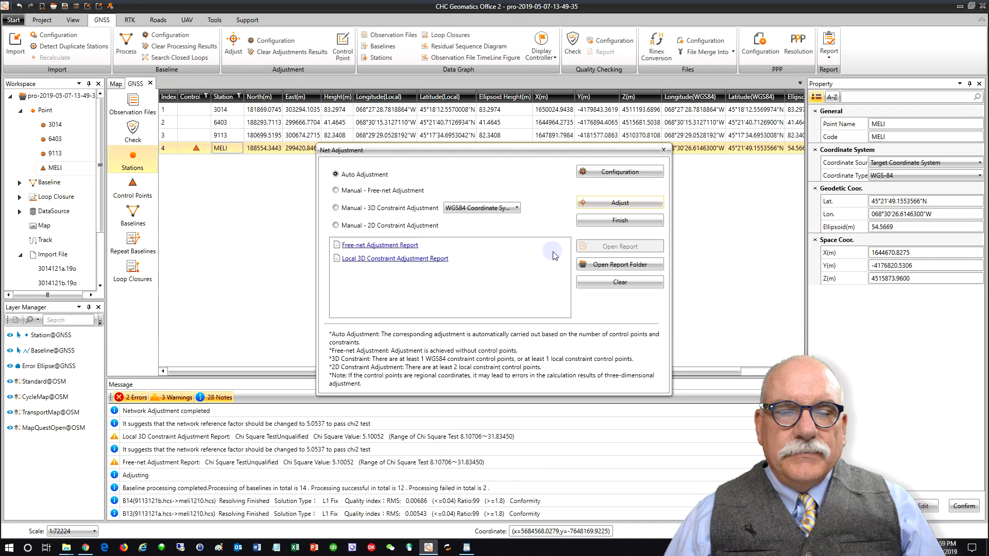
# Step: Open the Local 3D Constraint Adjustment Report and examine the control point plot, baseline residuals and adjusted coordinates
pyautogui.click(475, 260)
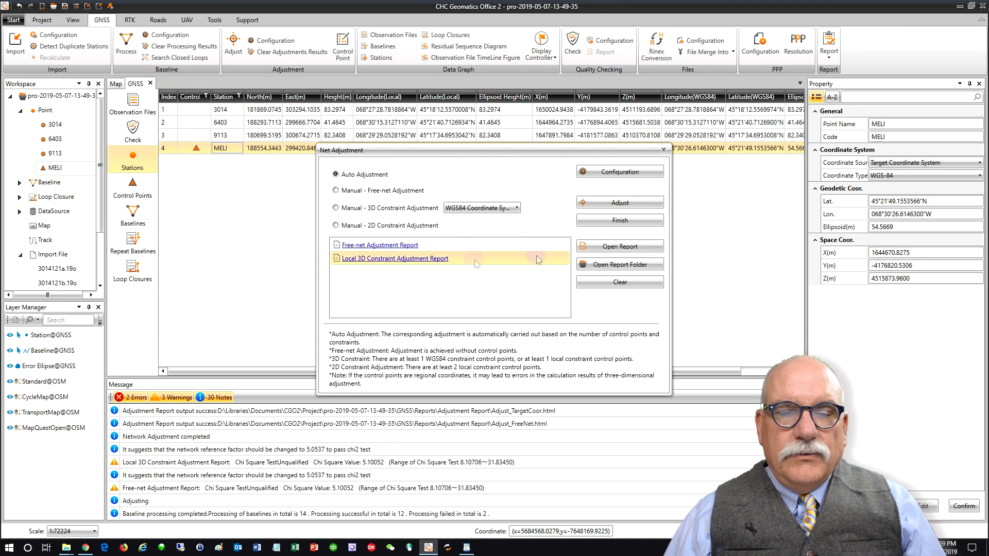
pyautogui.click(622, 249)
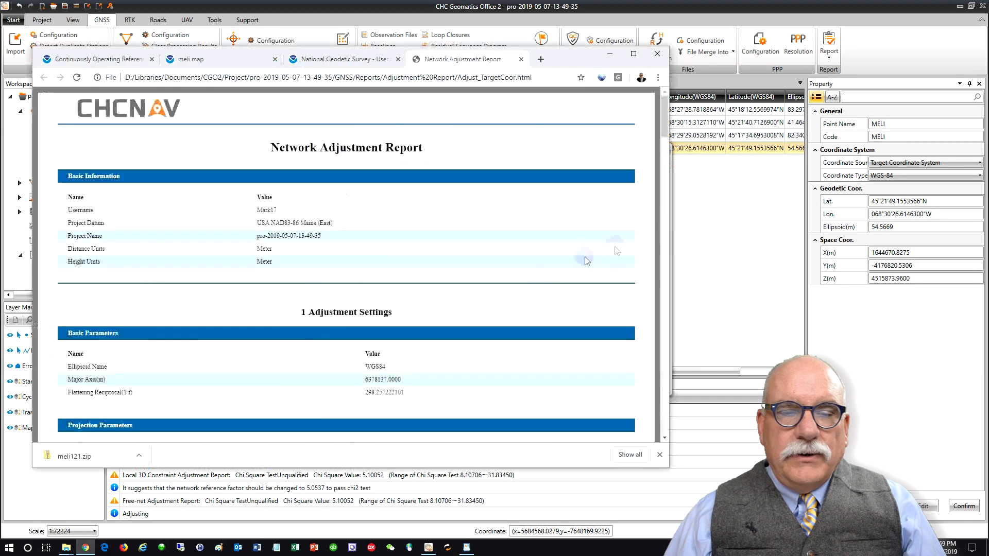
pyautogui.scroll(-15, 539, 279)
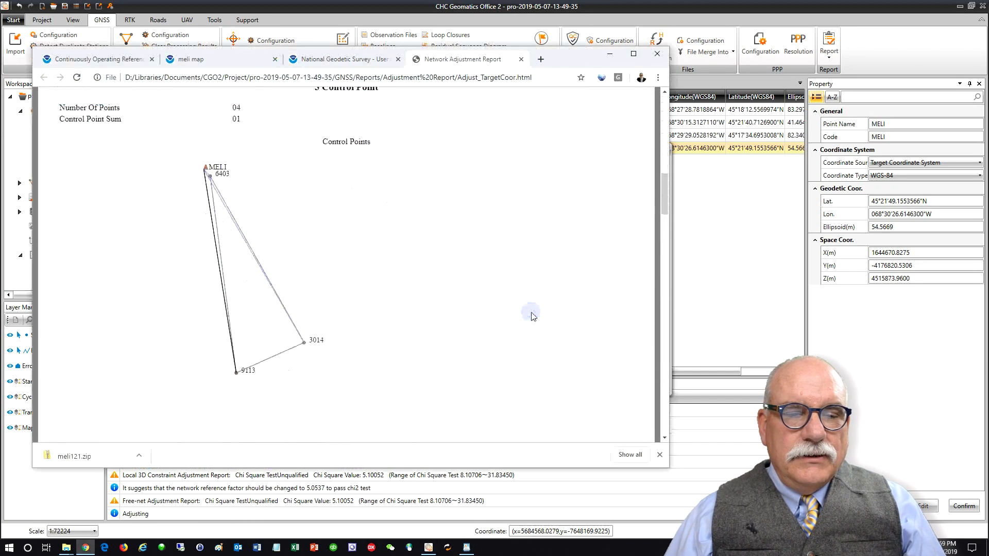
pyautogui.scroll(-10, 532, 317)
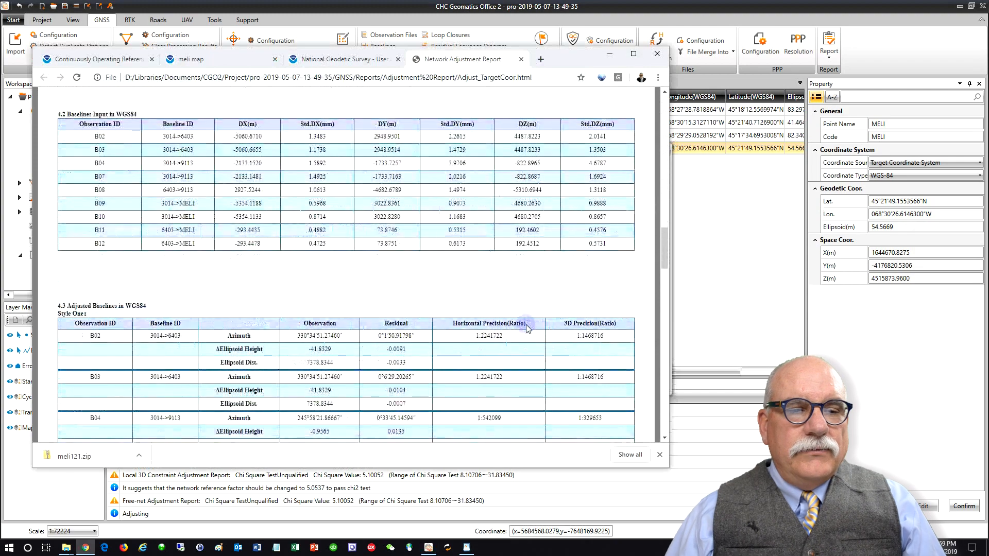
pyautogui.scroll(-5, 215, 214)
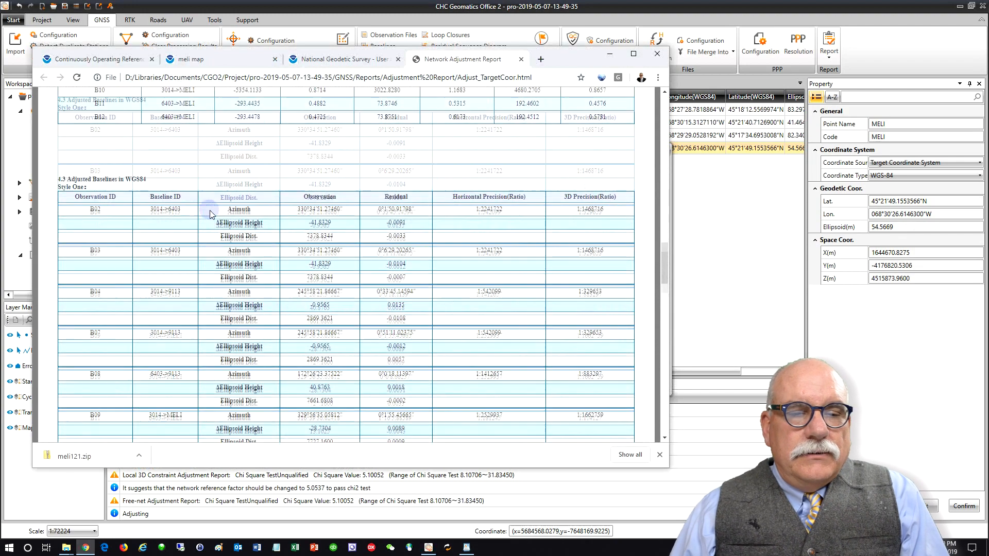
pyautogui.scroll(-12, 215, 214)
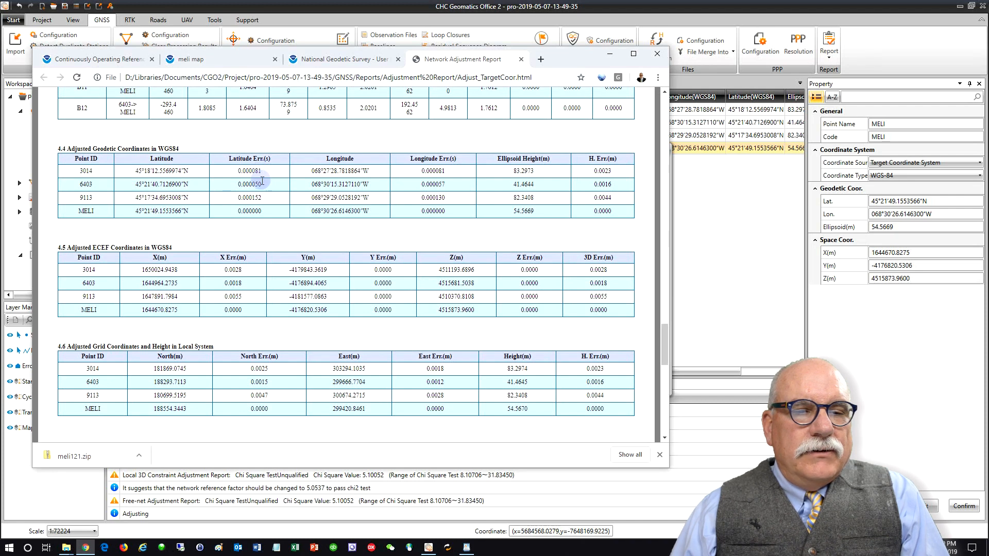
# Step: Examine point 9113's coordinate errors and MELI's adjusted grid coordinates in the report, and close the report and the Net Adjustment dialog
pyautogui.moveTo(252, 197); pyautogui.dragTo(262, 198)
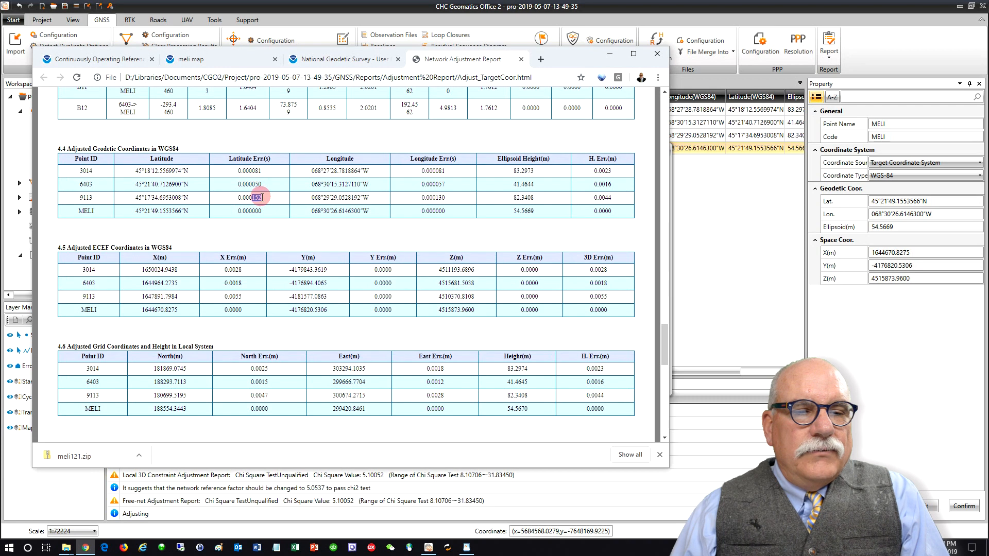
pyautogui.moveTo(262, 198); pyautogui.dragTo(249, 202)
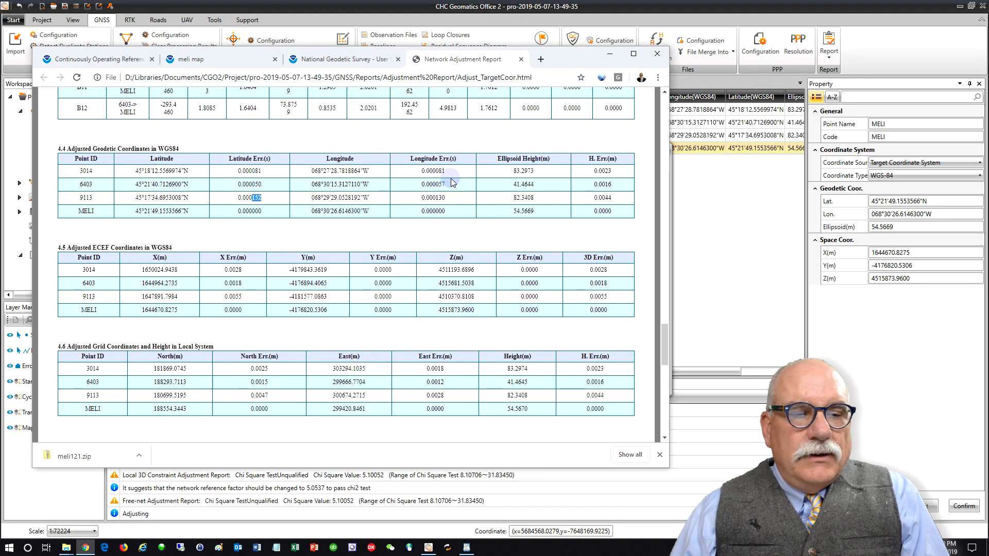
pyautogui.scroll(-3, 443, 184)
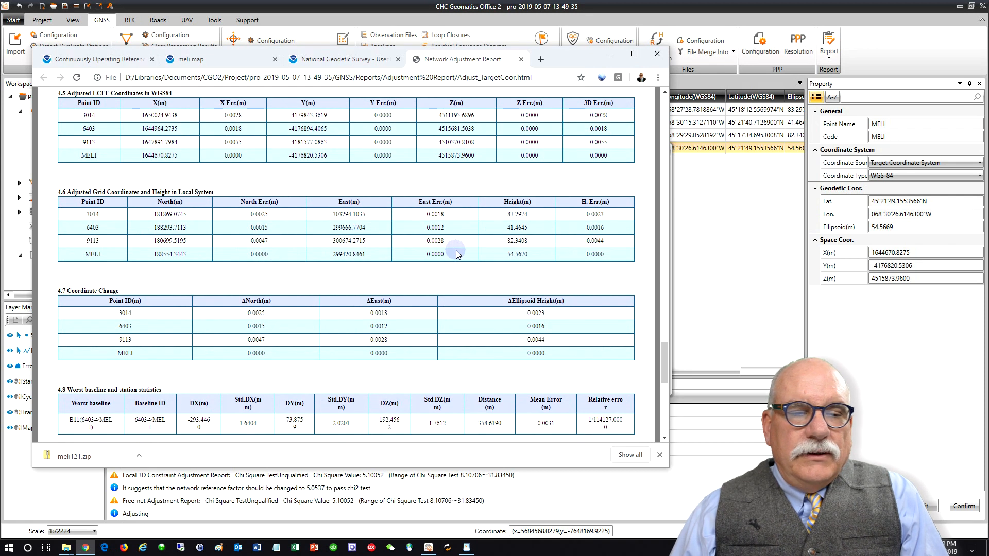
pyautogui.doubleClick(80, 254)
pyautogui.moveTo(81, 254); pyautogui.dragTo(172, 255)
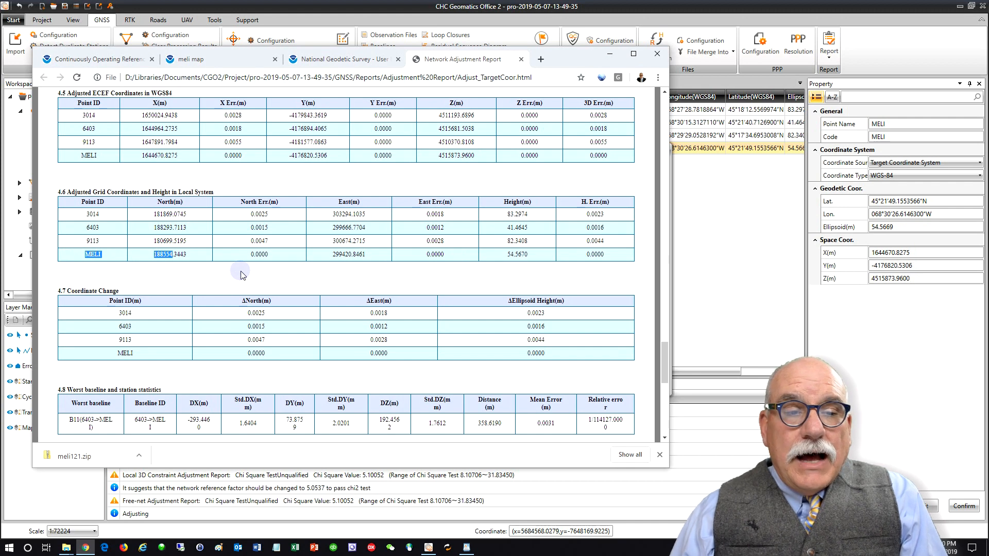
pyautogui.click(519, 60)
pyautogui.click(525, 7)
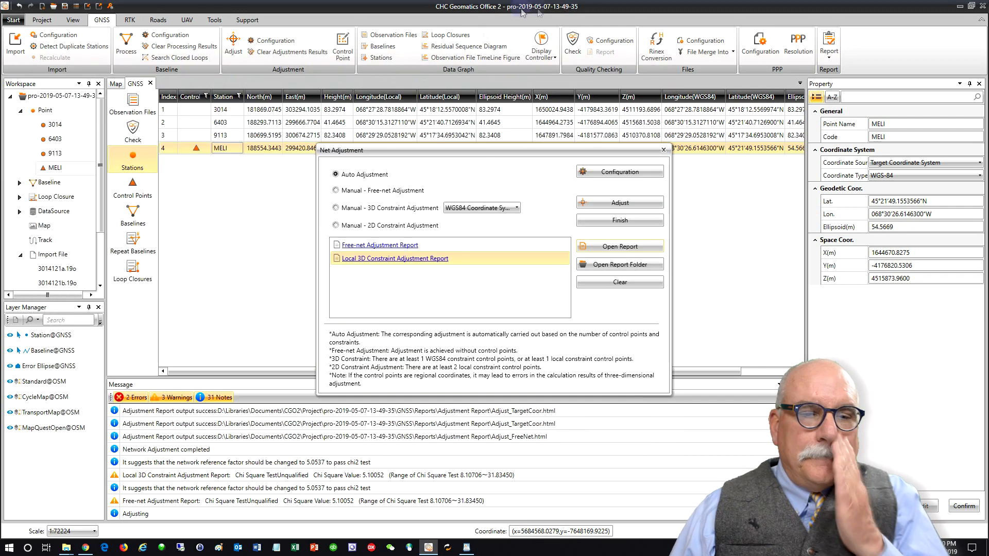
pyautogui.click(664, 149)
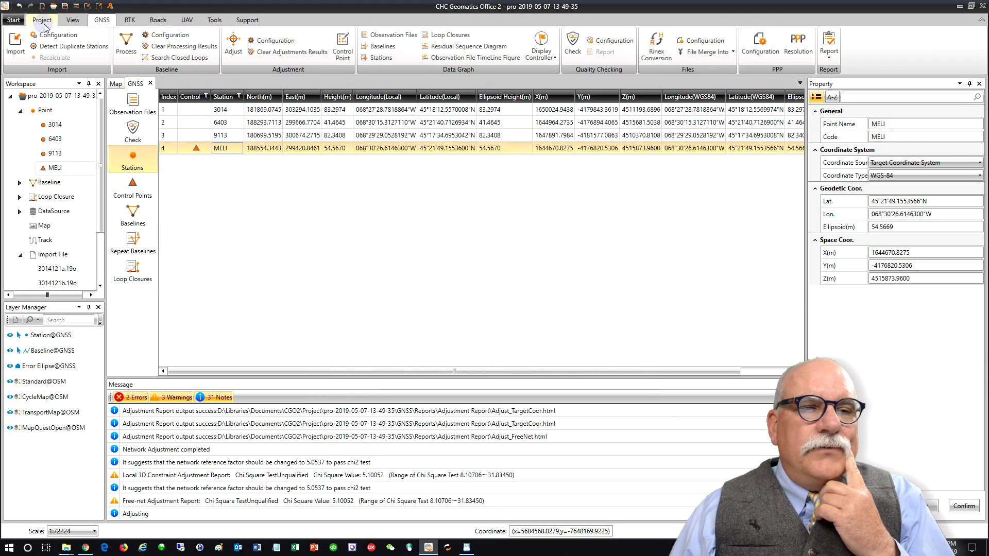
# Step: Set the project's coordinate and distance units to U.S.Feet
pyautogui.click(42, 19)
pyautogui.click(148, 45)
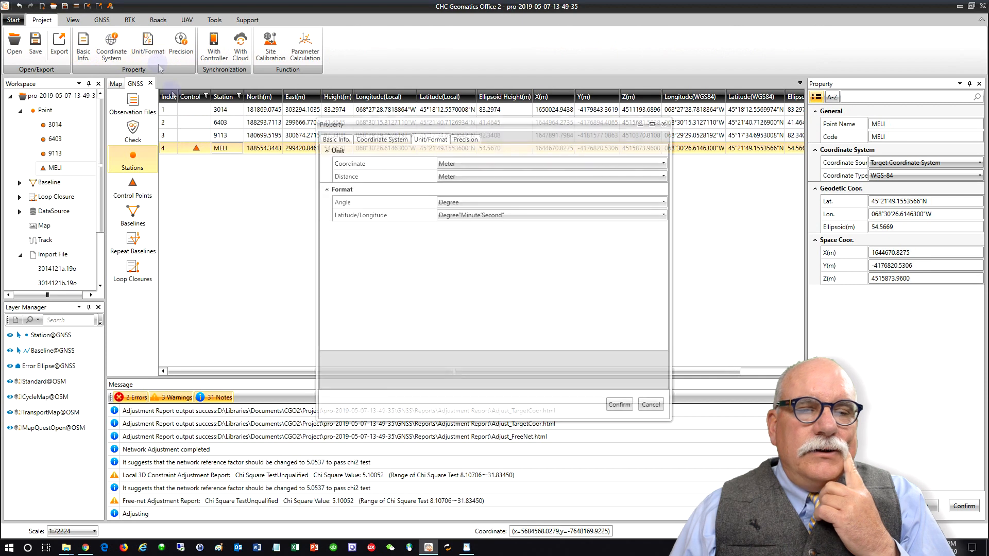
pyautogui.click(472, 165)
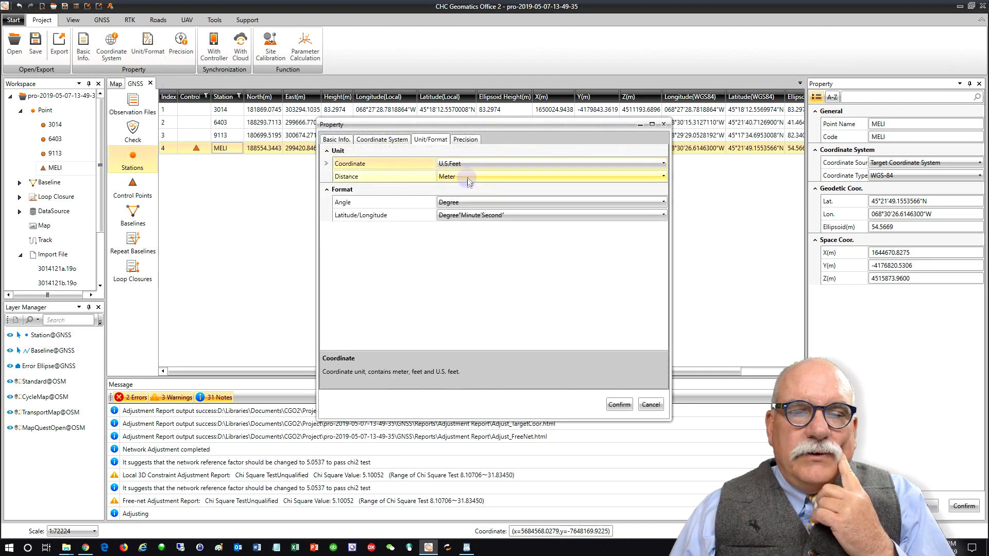
pyautogui.click(463, 177)
pyautogui.click(453, 209)
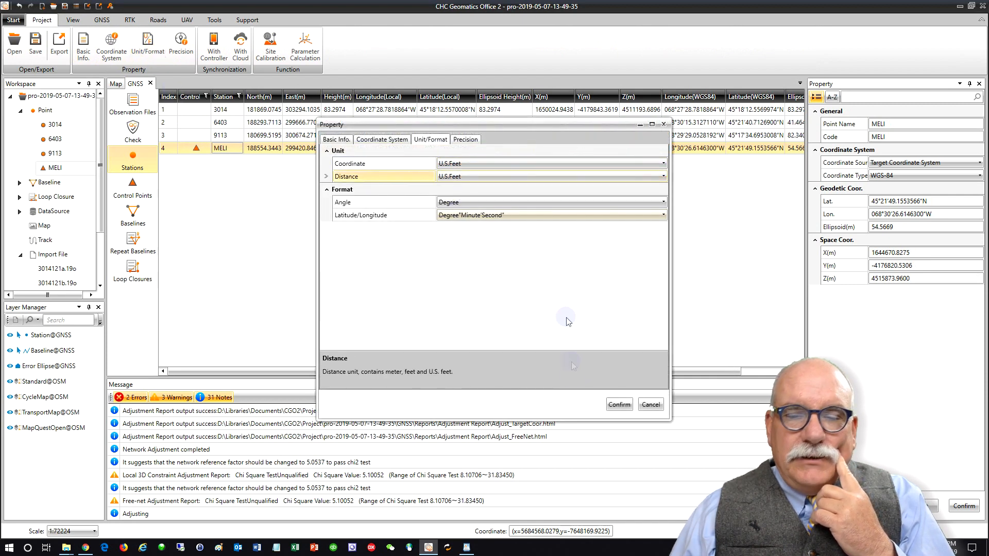
pyautogui.click(619, 405)
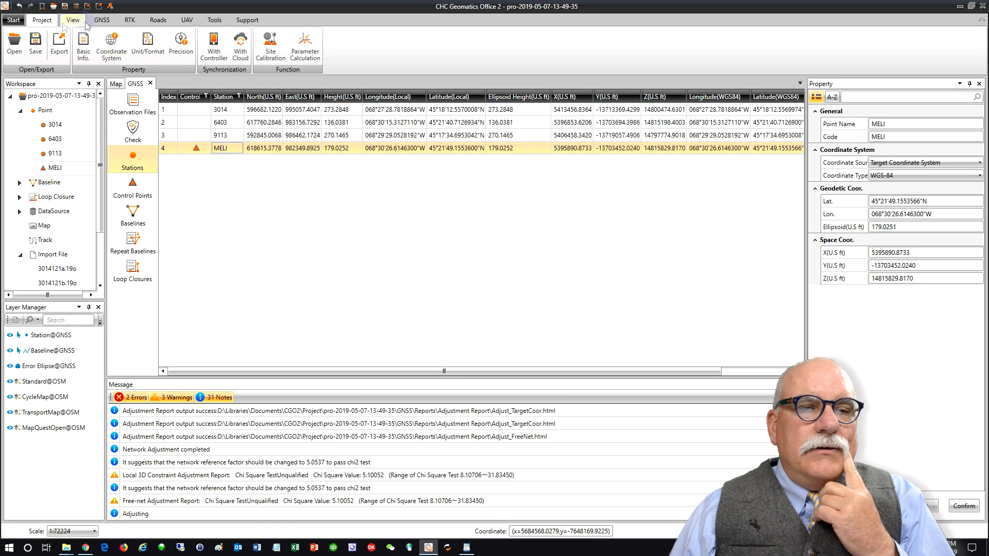
# Step: Rerun the network adjustment with Auto Adjustment
pyautogui.click(102, 19)
pyautogui.click(233, 45)
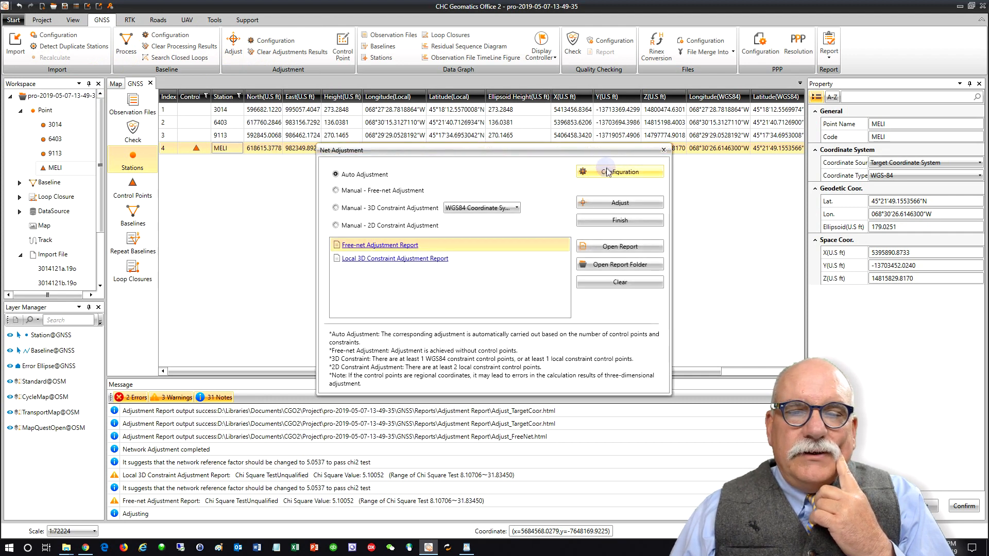
pyautogui.click(609, 204)
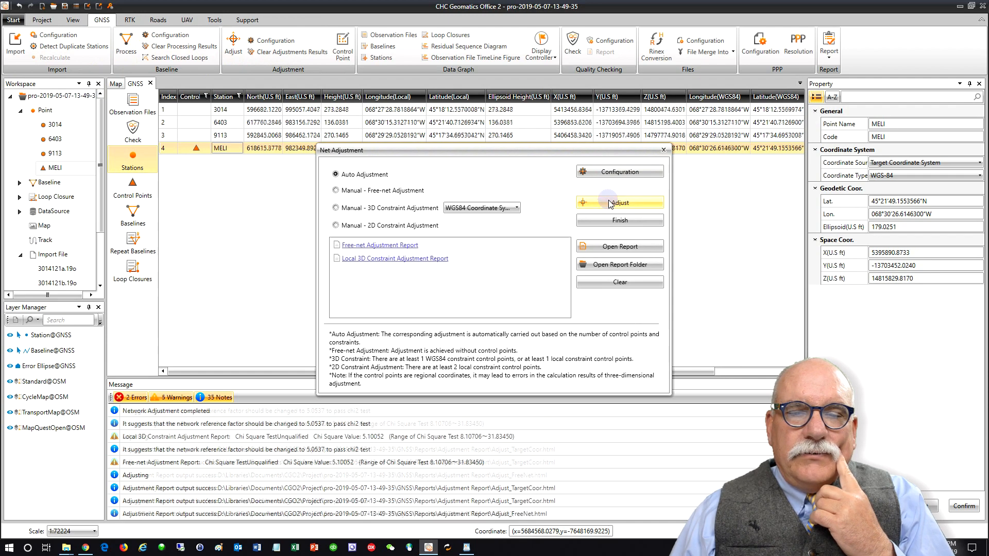
# Step: Open the Local 3D Constraint Adjustment Report and examine the adjusted geodetic, ECEF and grid coordinates in U.S. feet
pyautogui.click(459, 258)
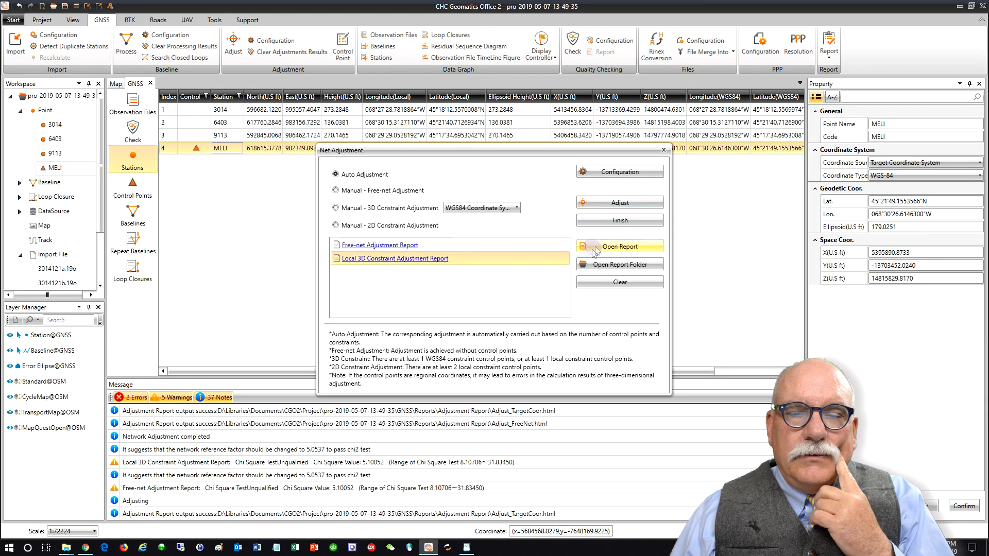
pyautogui.click(595, 249)
pyautogui.scroll(-15, 514, 261)
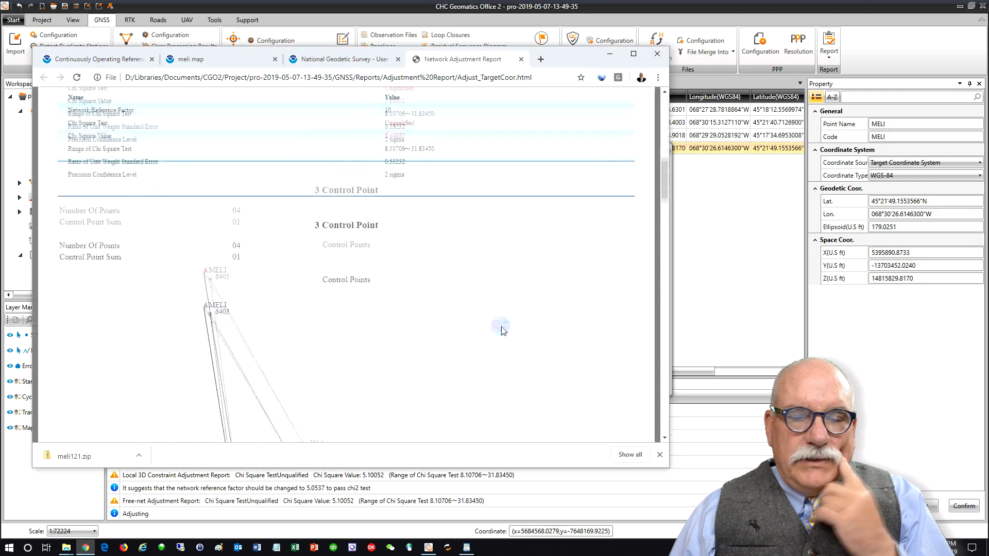
pyautogui.scroll(-15, 500, 331)
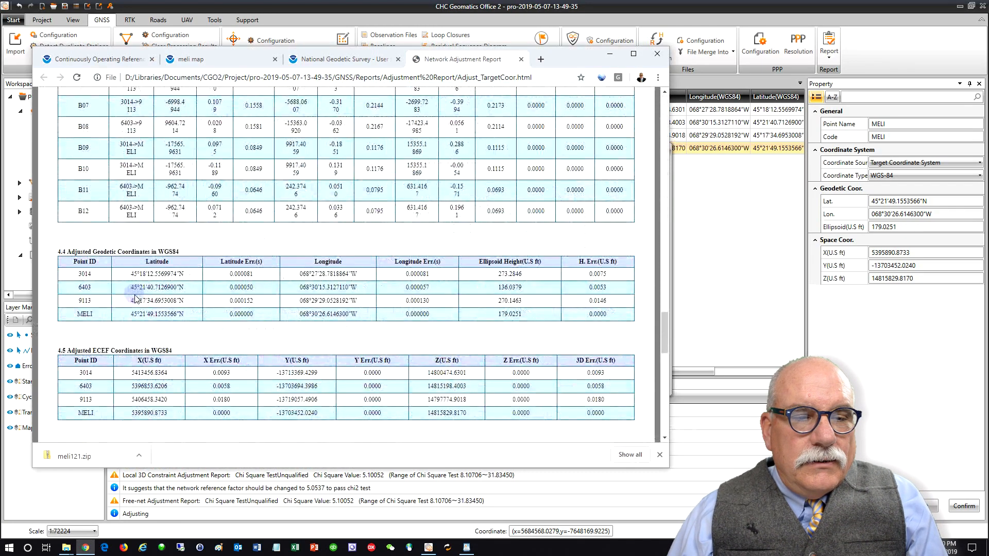
pyautogui.scroll(-1, 135, 301)
pyautogui.scroll(-2, 127, 338)
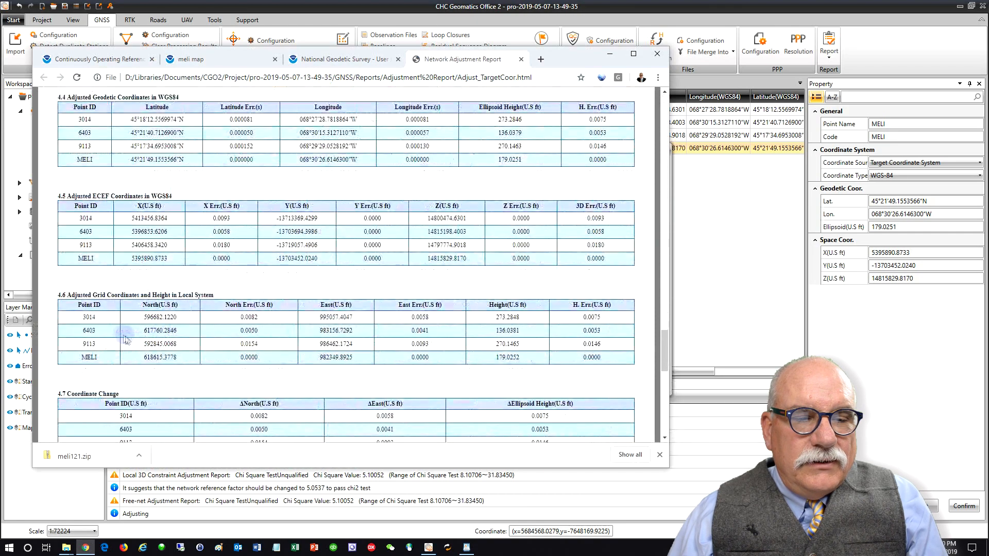
pyautogui.scroll(-2, 125, 339)
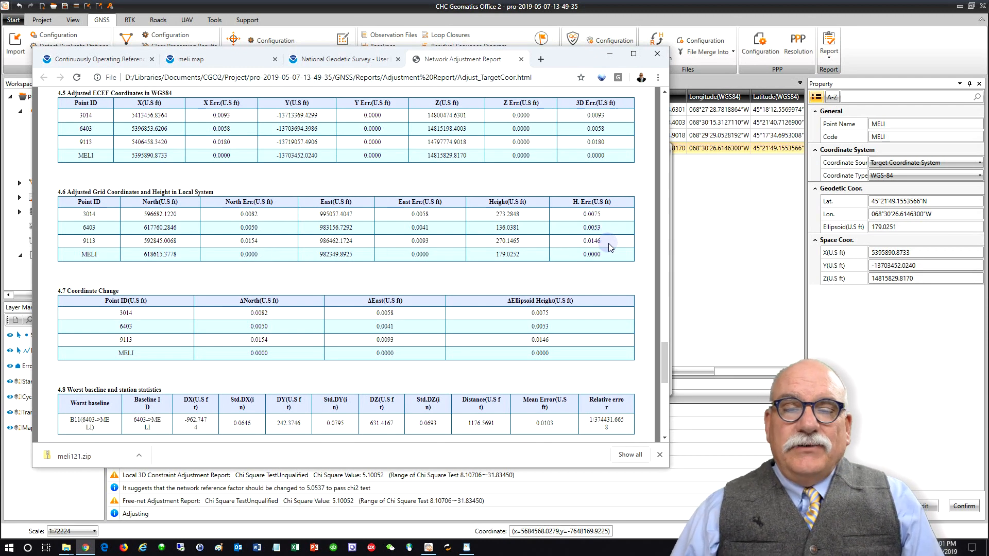
# Step: Check point 9113's height error and the error ellipses in the report, and close the report and finish the adjustment
pyautogui.moveTo(603, 240); pyautogui.dragTo(595, 239)
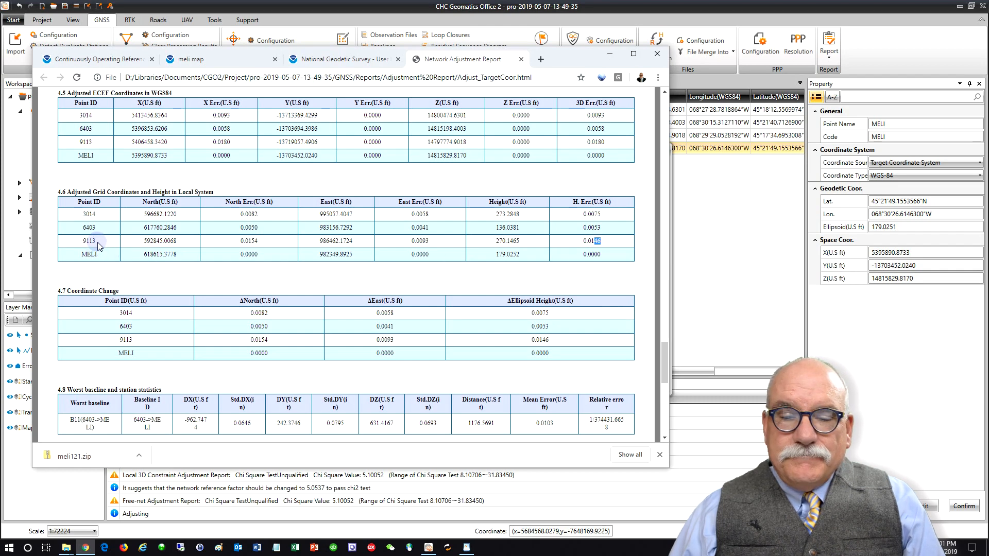
pyautogui.scroll(-10, 278, 211)
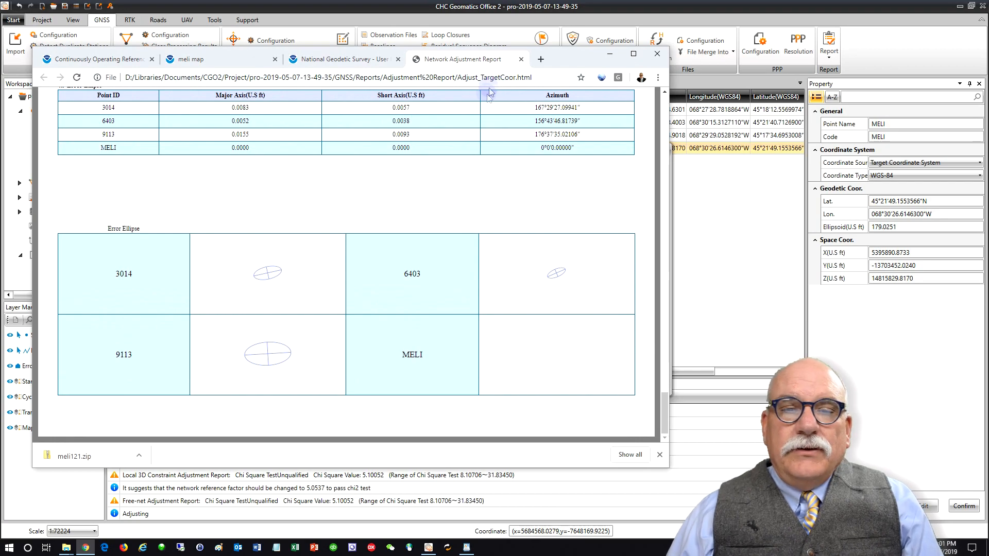
pyautogui.scroll(10, 484, 212)
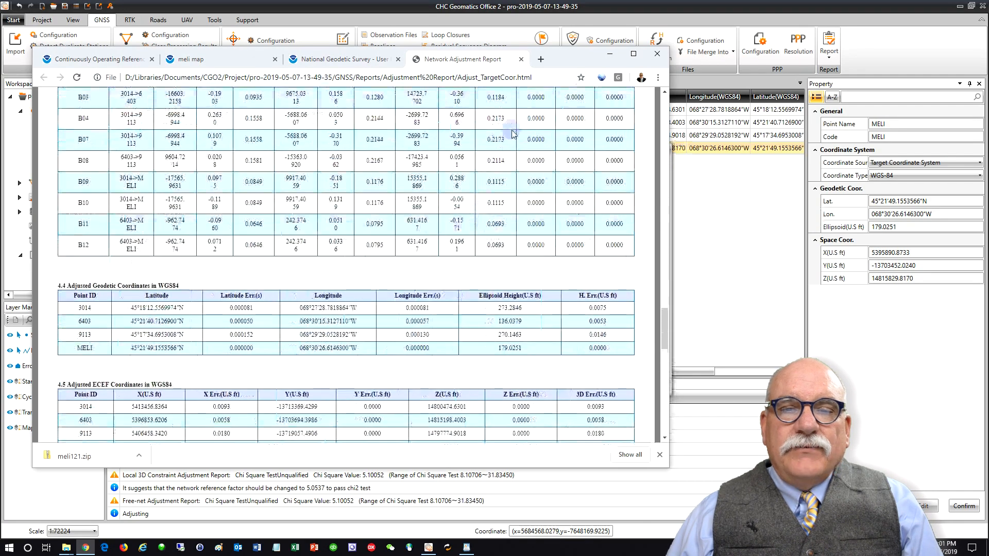
pyautogui.click(521, 59)
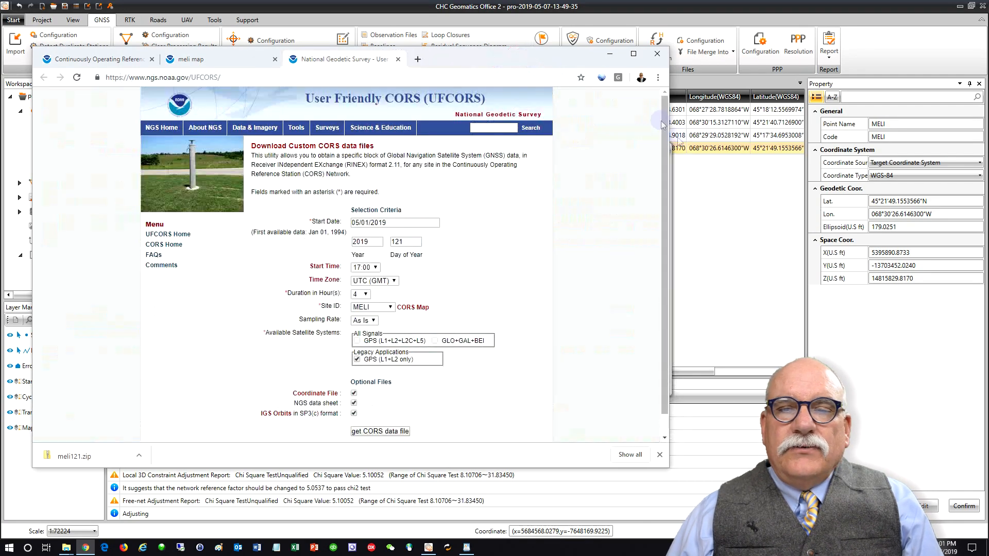
pyautogui.click(724, 206)
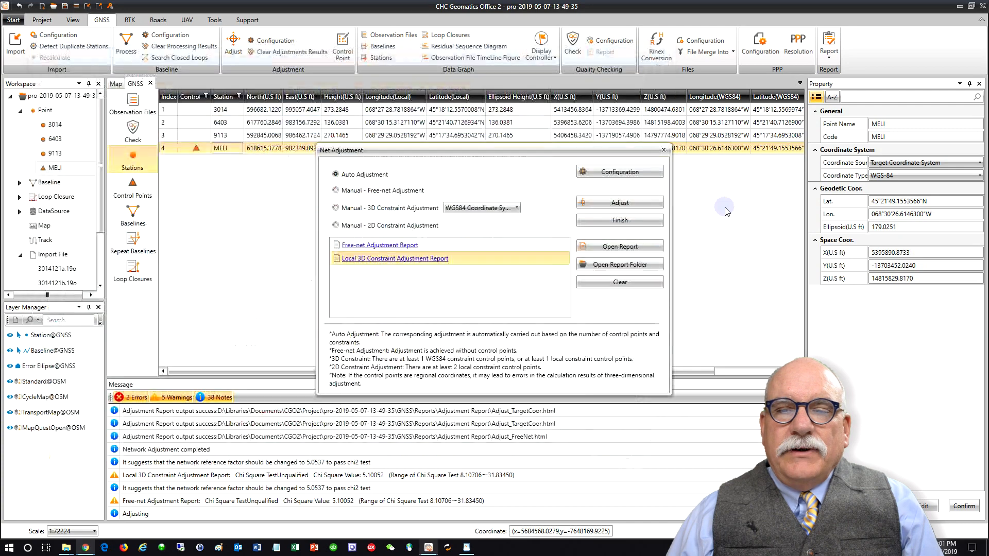
pyautogui.click(628, 217)
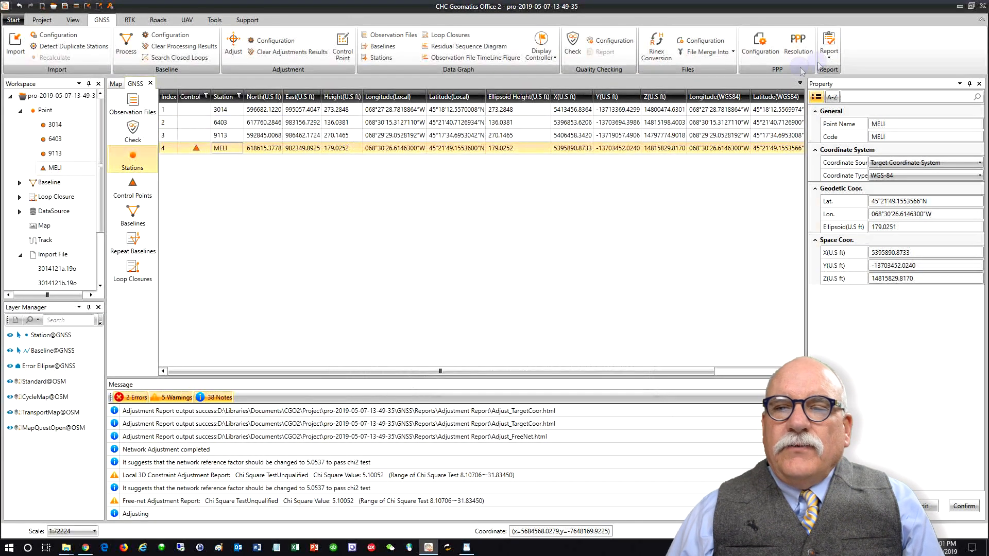
# Step: Generate the GCP (ground control) report and the Station Report (*.TXT) for the adjusted stations
pyautogui.click(828, 45)
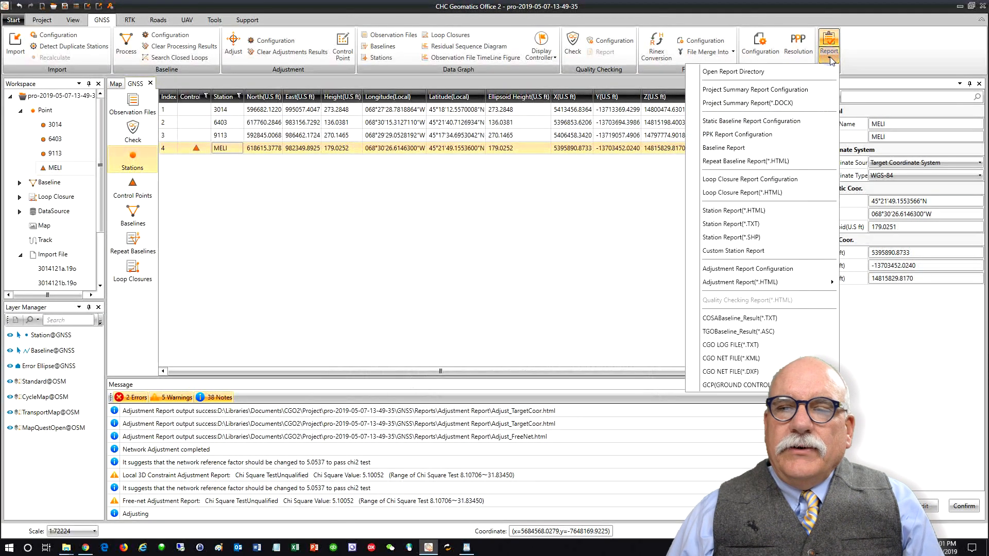
pyautogui.click(737, 385)
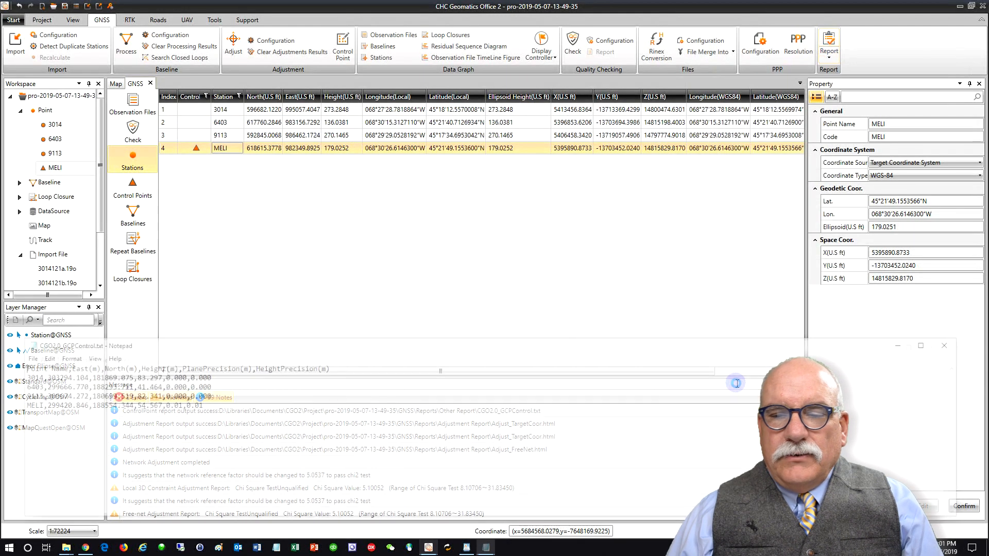
pyautogui.moveTo(225, 409); pyautogui.dragTo(10, 367)
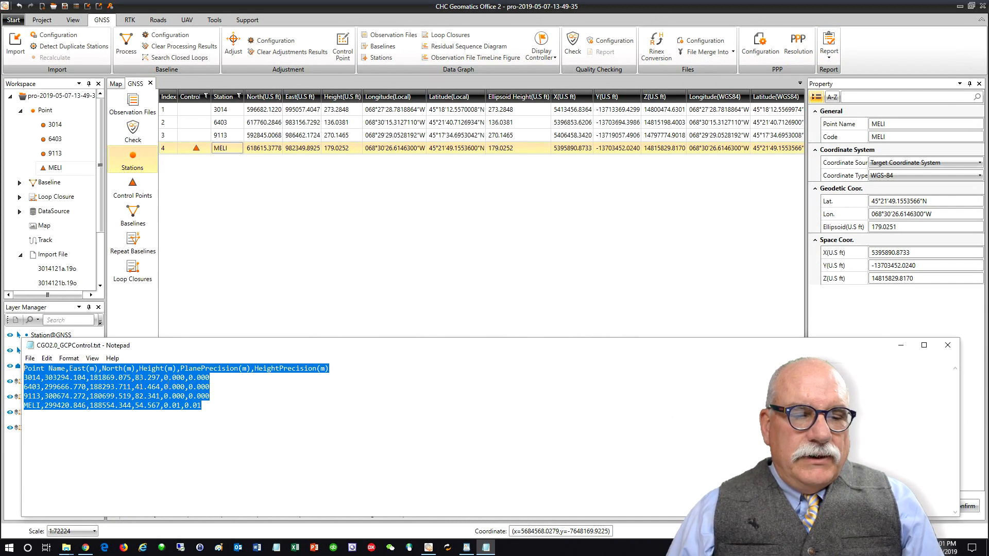
pyautogui.click(948, 345)
pyautogui.click(828, 46)
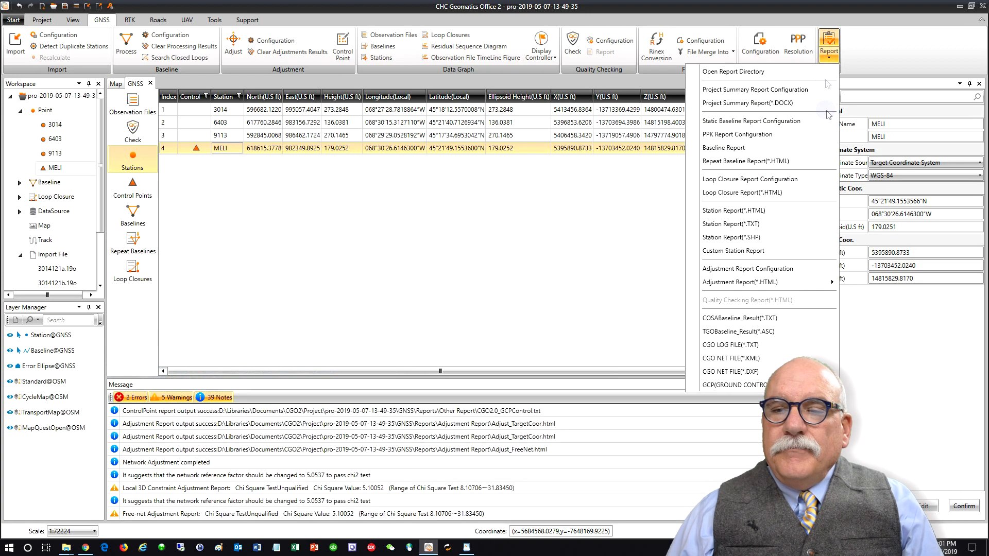
pyautogui.click(758, 224)
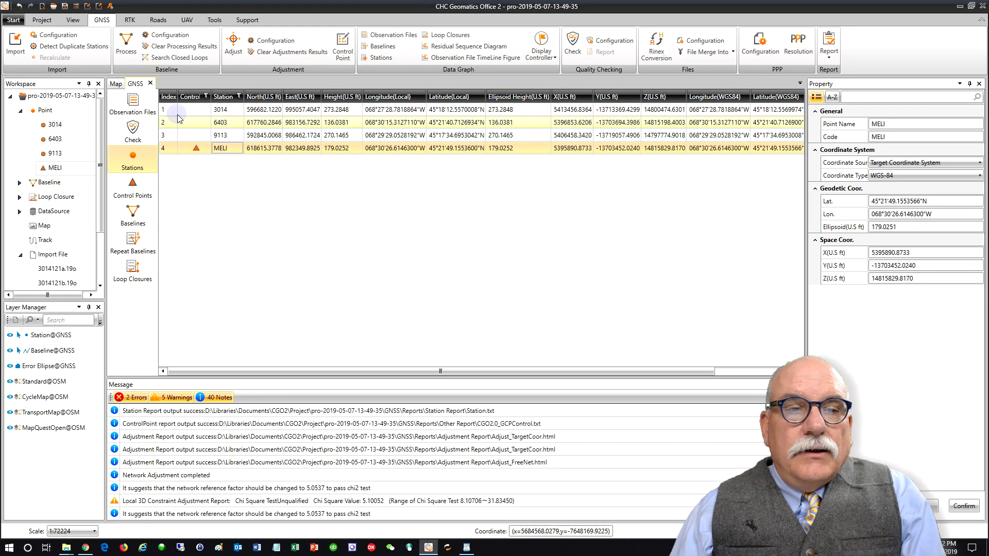
# Step: Select all four stations, 3014 through MELI, in the station list
pyautogui.click(177, 110)
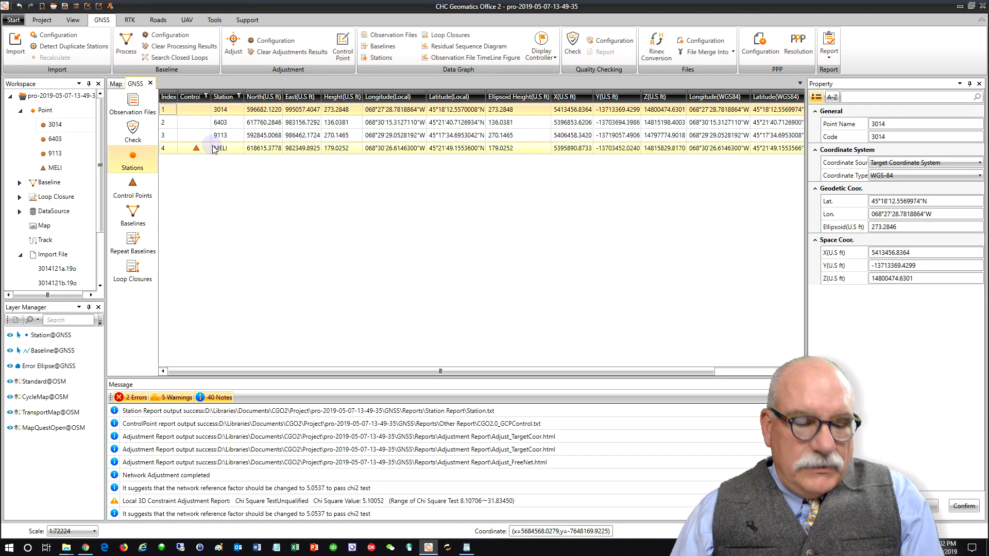
pyautogui.keyDown('shift'); pyautogui.click(215, 149); pyautogui.keyUp('shift')
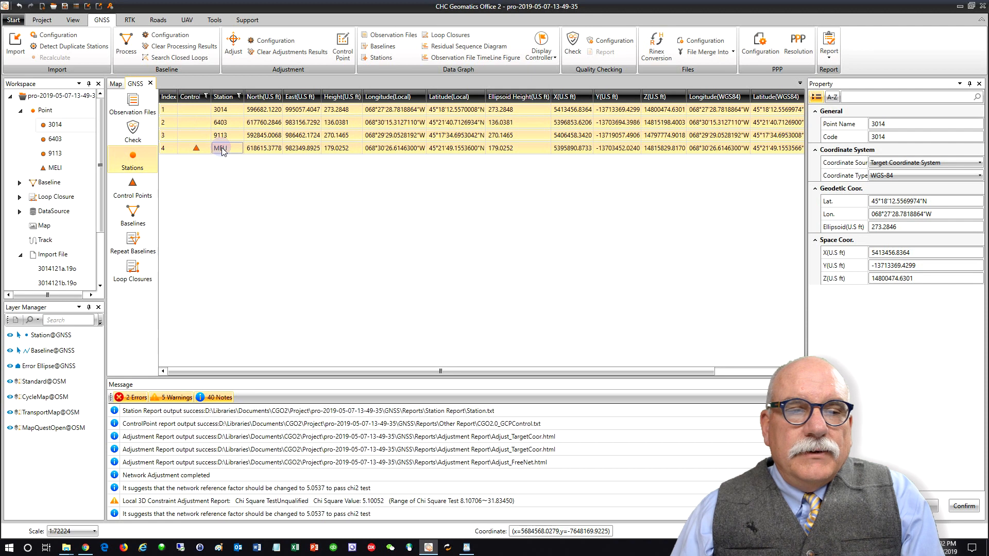
pyautogui.rightClick(222, 151)
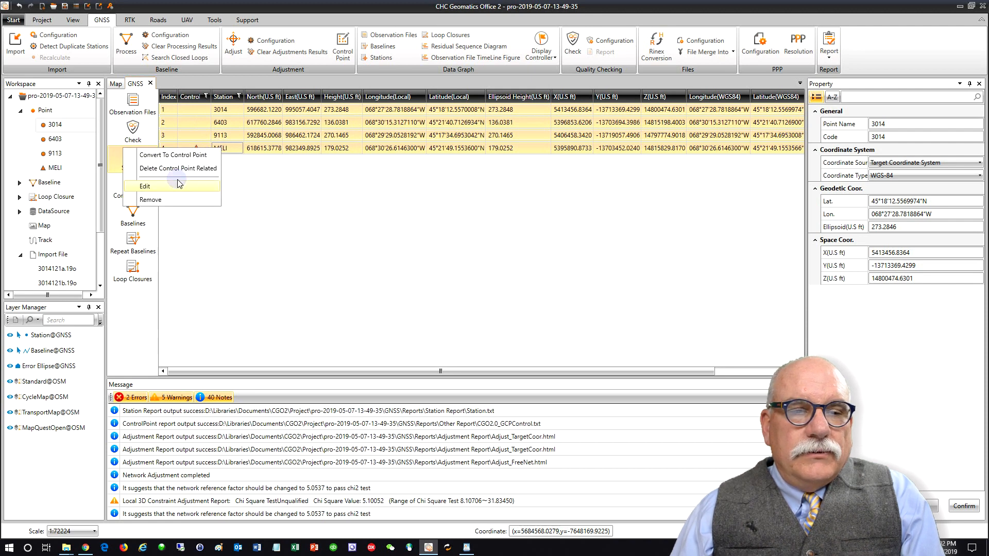
pyautogui.click(317, 192)
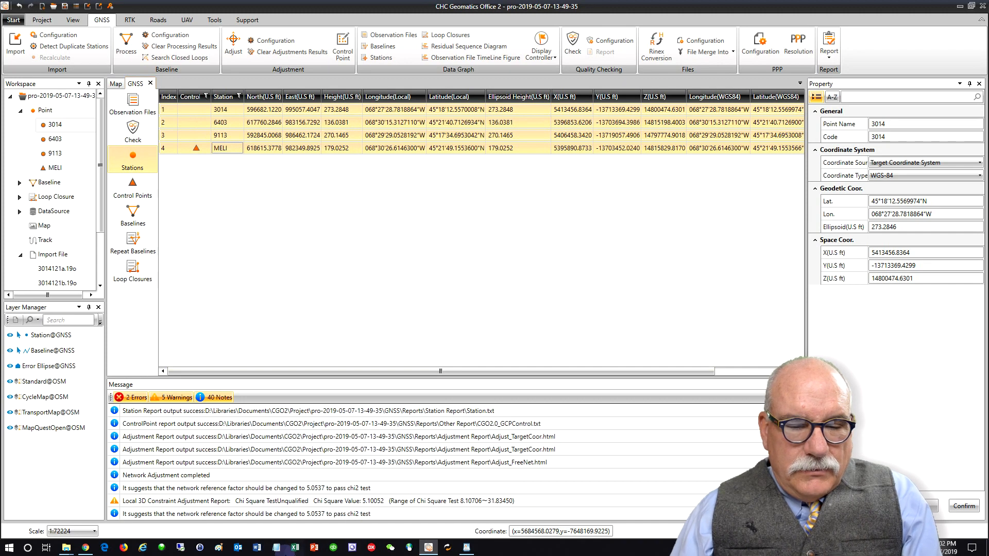
# Step: Switch to Excel, create a blank workbook and paste the station coordinates from cell A1 as space-delimited text using the Text Import Wizard
pyautogui.click(295, 548)
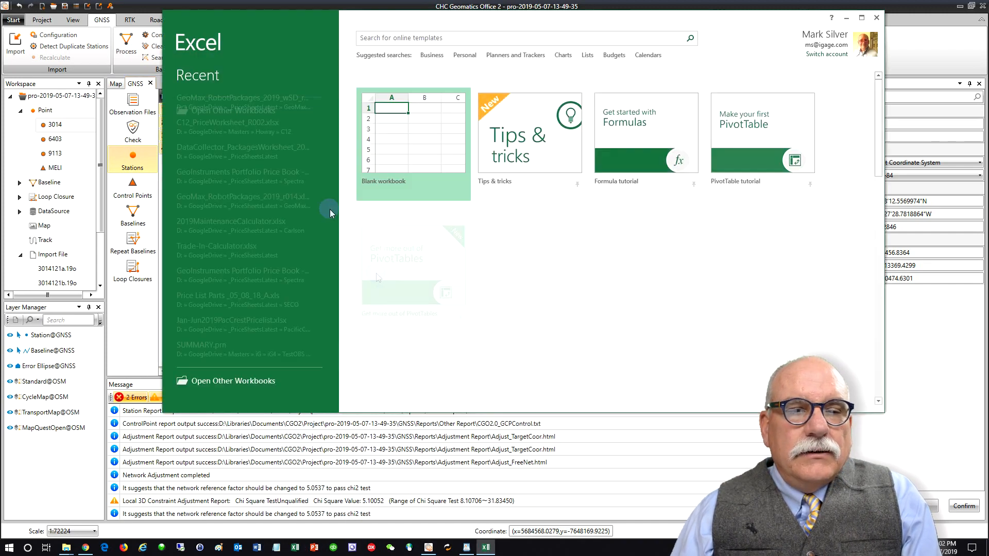
pyautogui.click(378, 135)
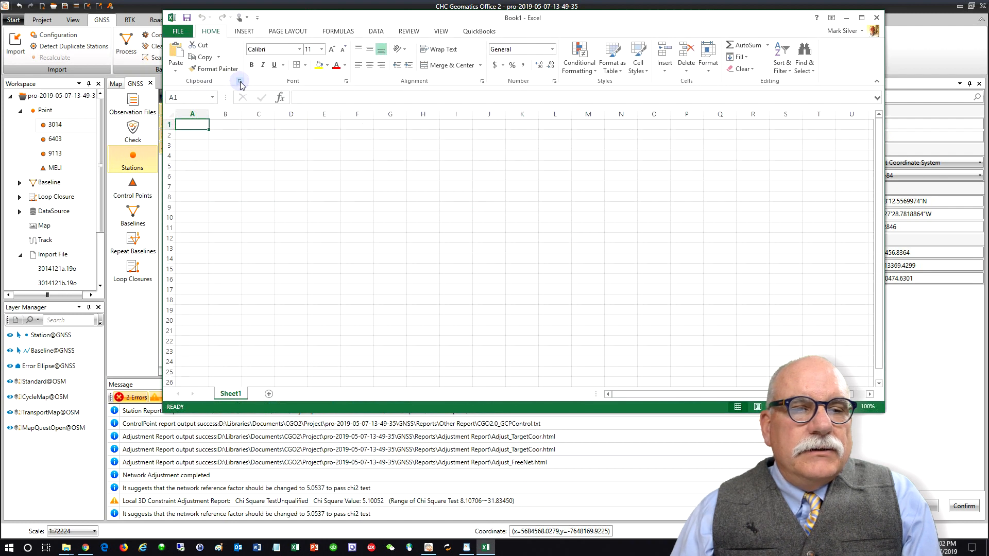
pyautogui.click(173, 70)
pyautogui.click(203, 121)
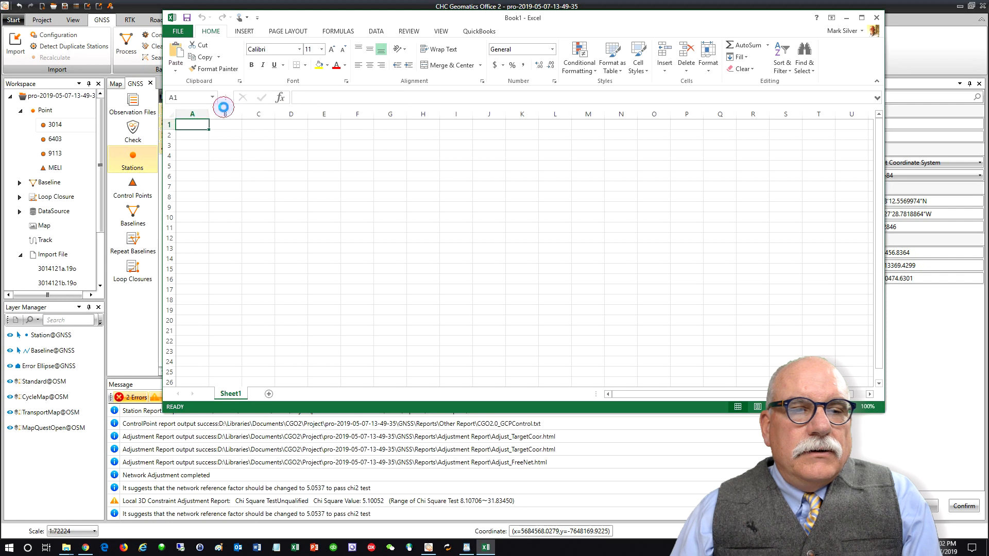
pyautogui.click(742, 311)
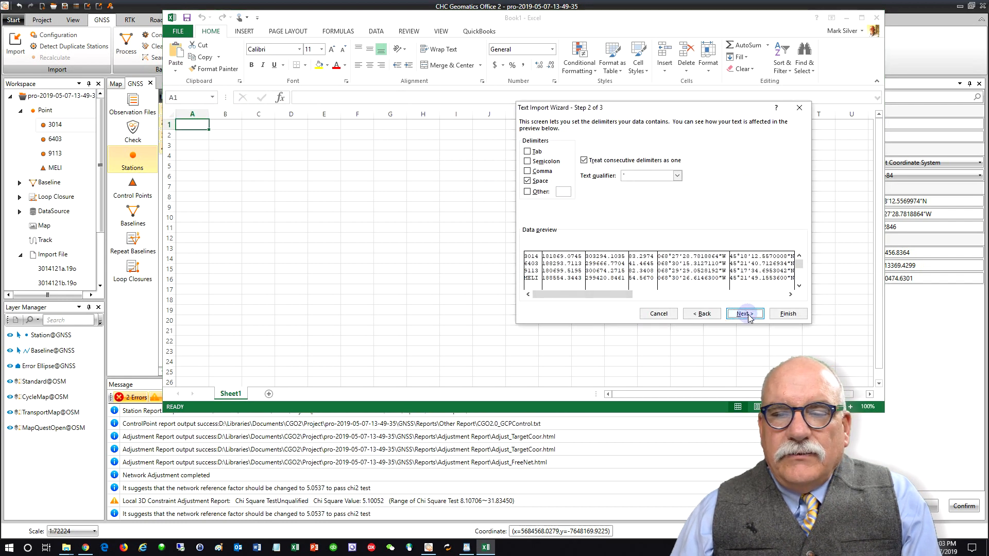
pyautogui.click(788, 314)
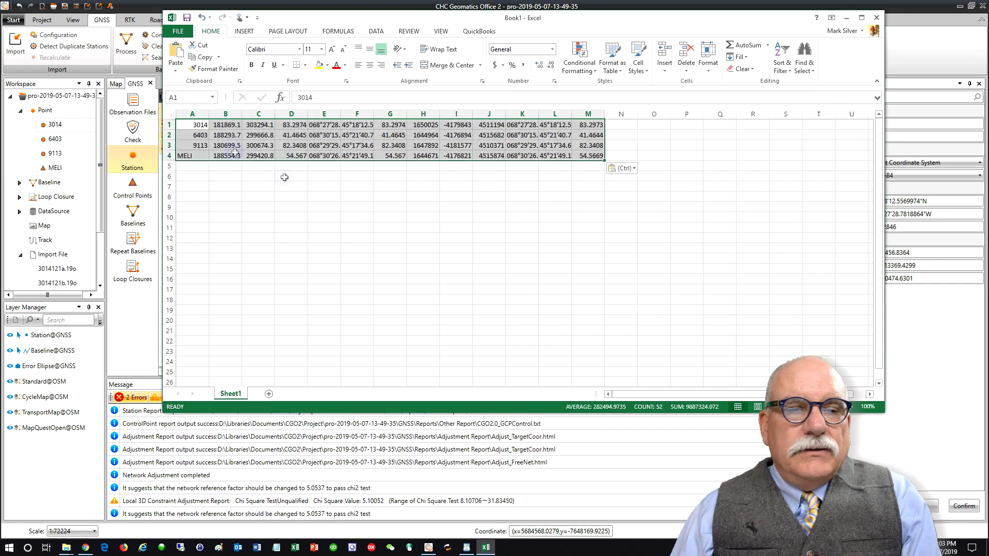
# Step: Auto-fit all column widths to the pasted station data, and close the workbook without saving
pyautogui.click(171, 113)
pyautogui.moveTo(237, 114); pyautogui.dragTo(238, 113)
pyautogui.doubleClick(238, 113)
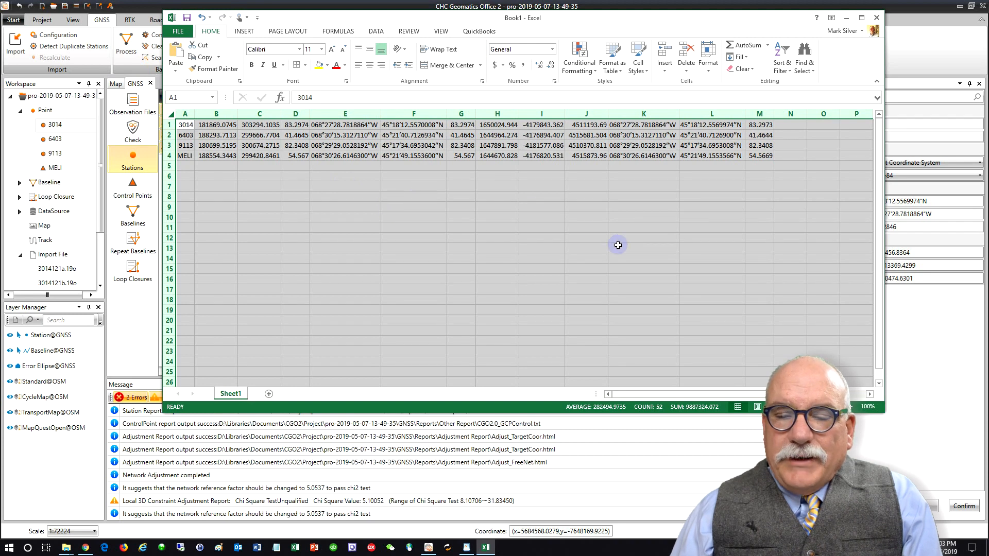
pyautogui.click(876, 18)
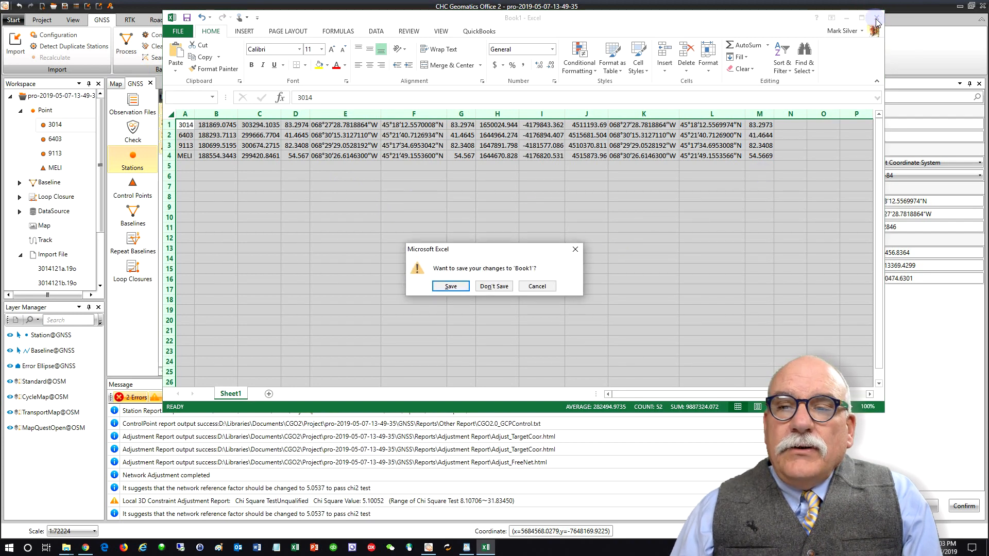
pyautogui.click(494, 287)
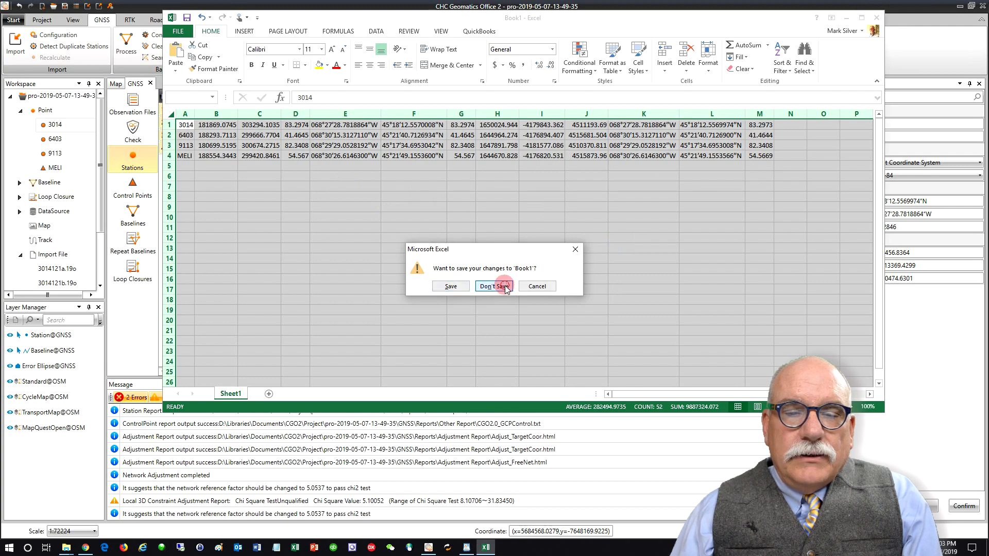